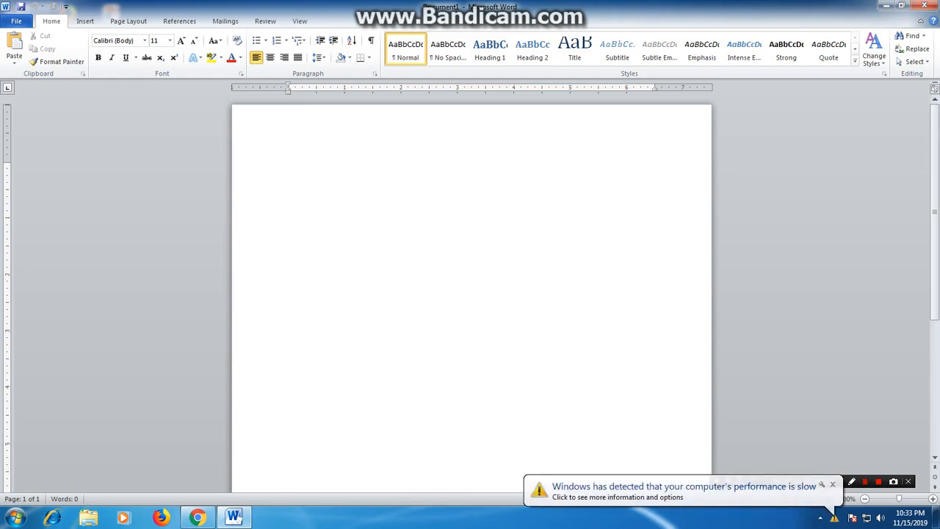
left_click(835, 488)
type("d")
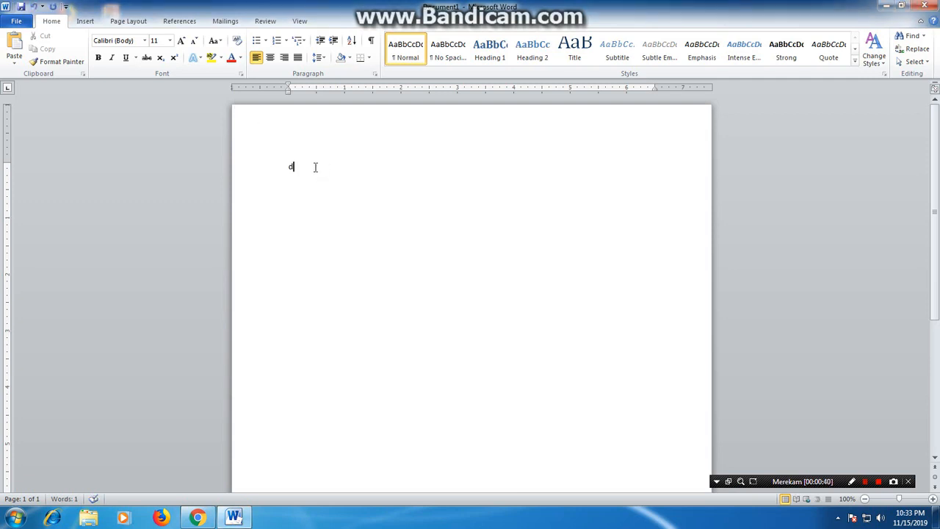
key("BackSpace")
Insert a table with one row and two columns, then narrow its left column to about 2.2 inches
left_click(83, 23)
left_click(94, 48)
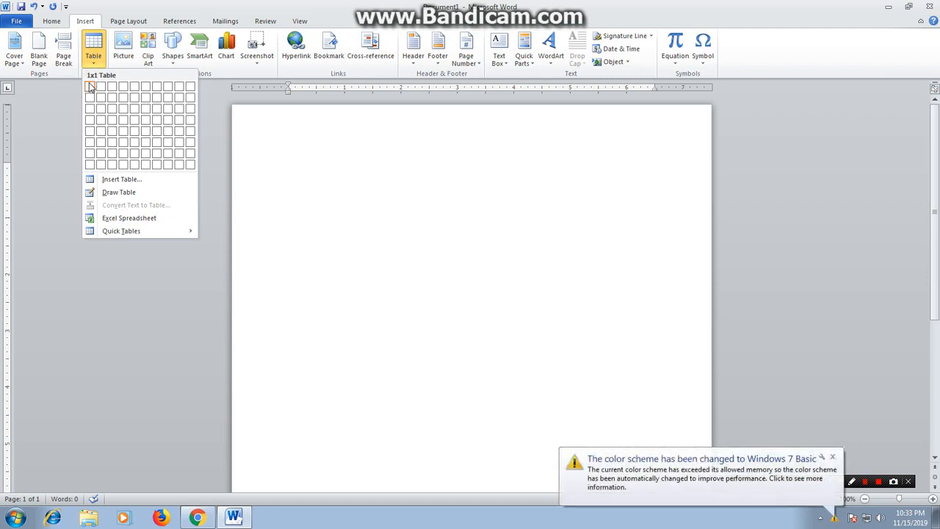
left_click(833, 458)
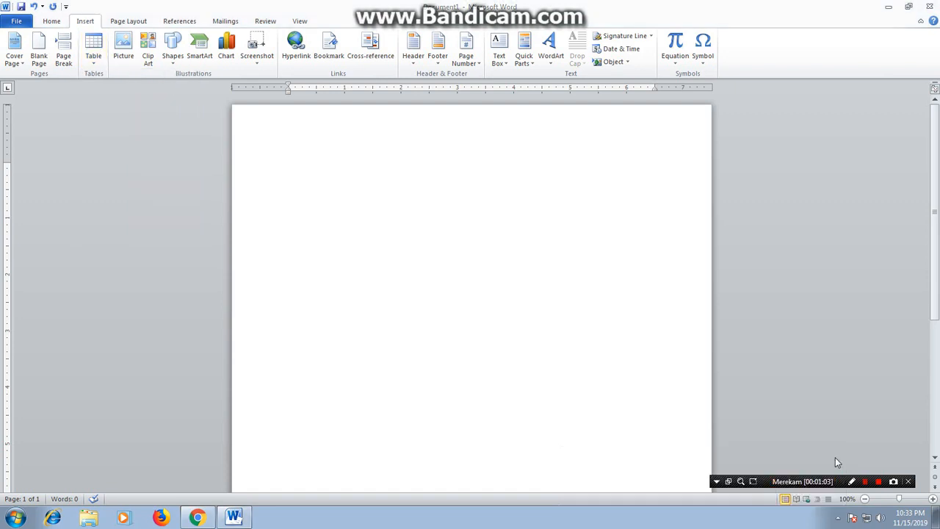
left_click(93, 48)
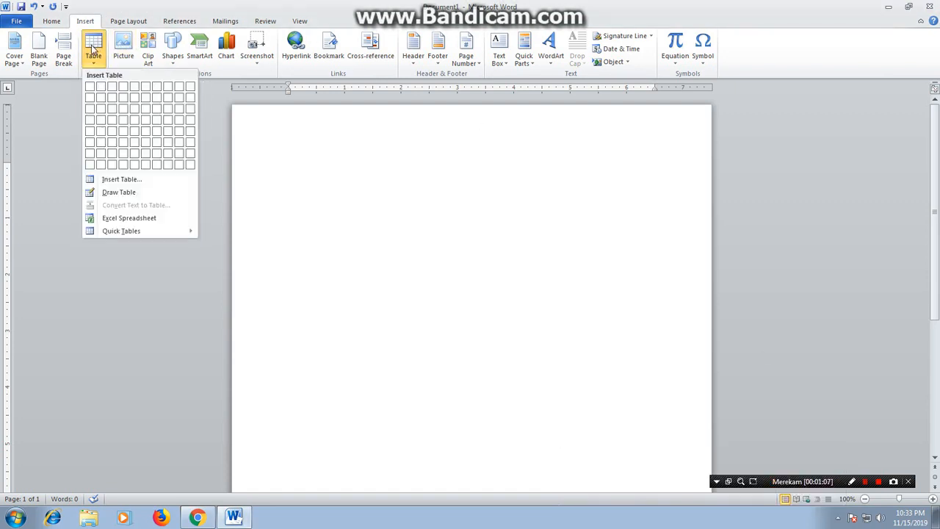
left_click(101, 87)
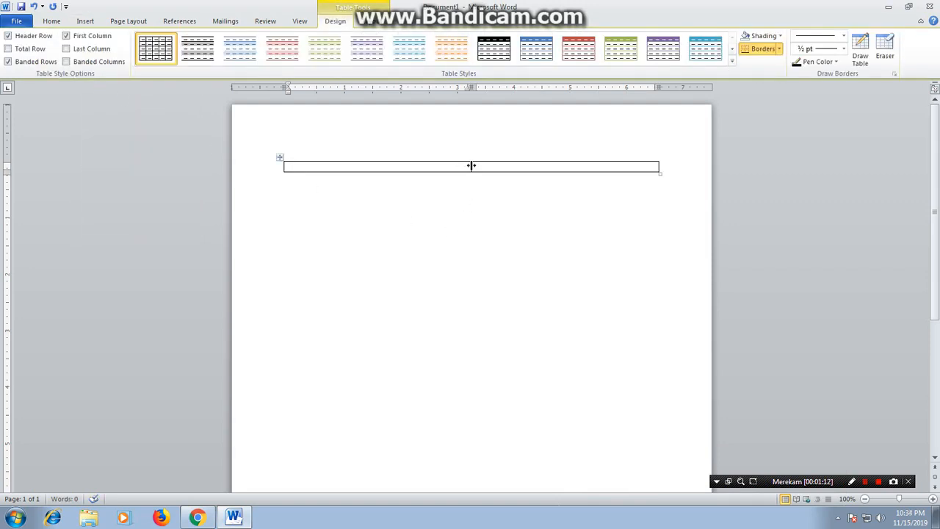
left_click_drag(471, 167, 407, 176)
Fill the right table cell with the centred lines "DINAS PENDIDIKAN" and "PAUD MANBAUL FALAH"
type("d")
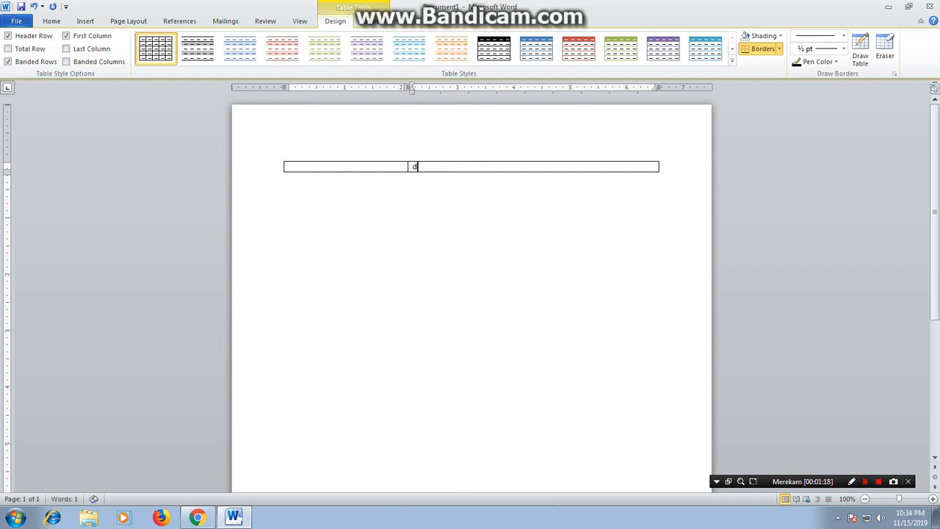
key("BackSpace")
type("DINAS PENDIDIKAN")
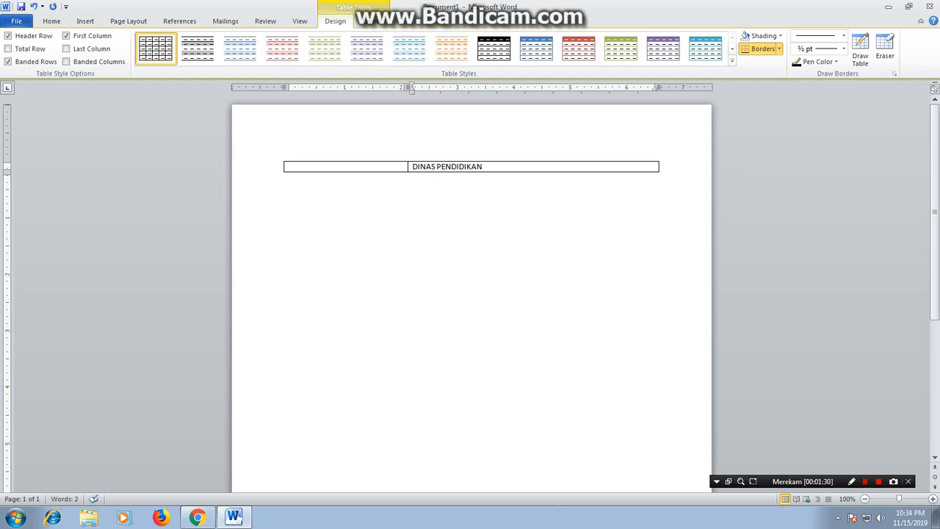
key("ctrl+e")
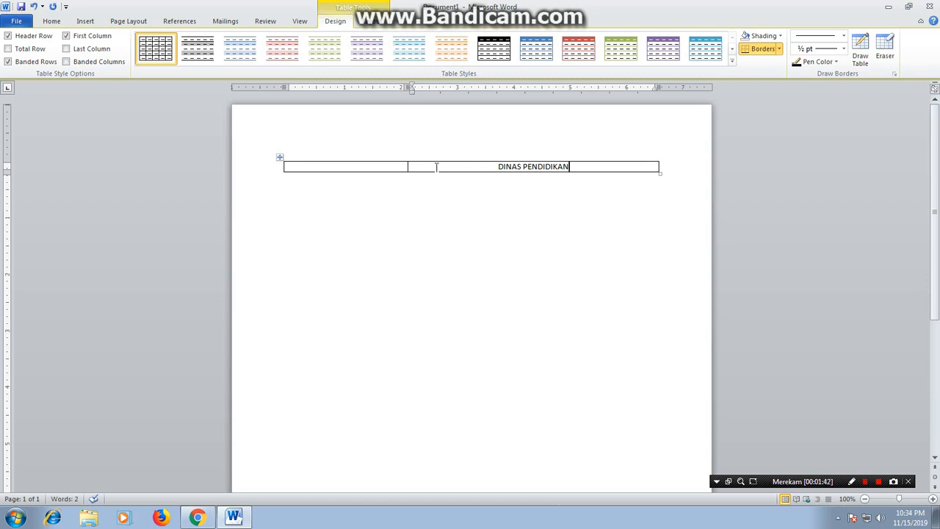
key("Return")
type("PAUD")
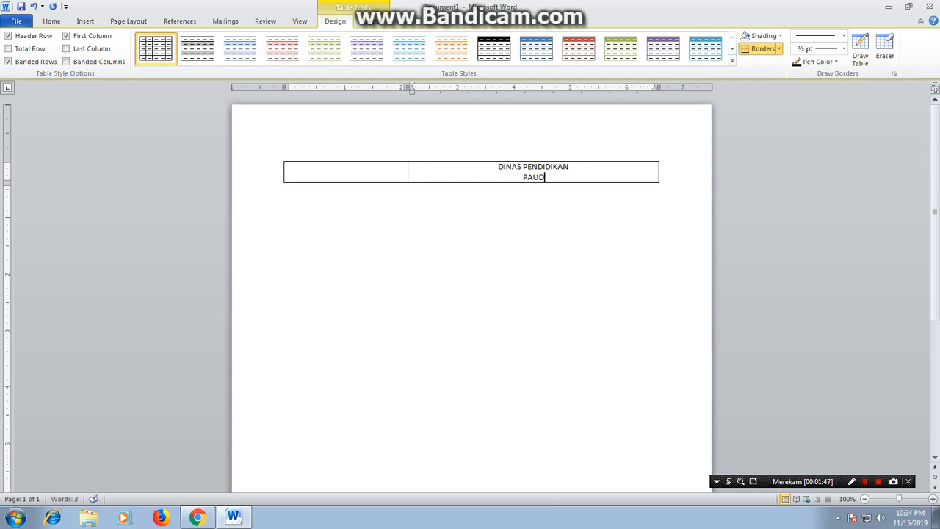
type(" MANBAUL")
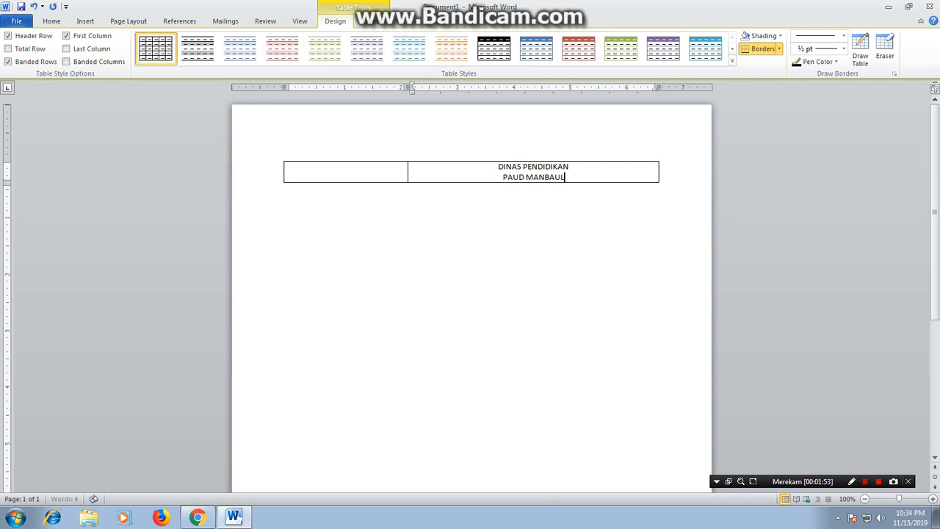
type(" FALAH")
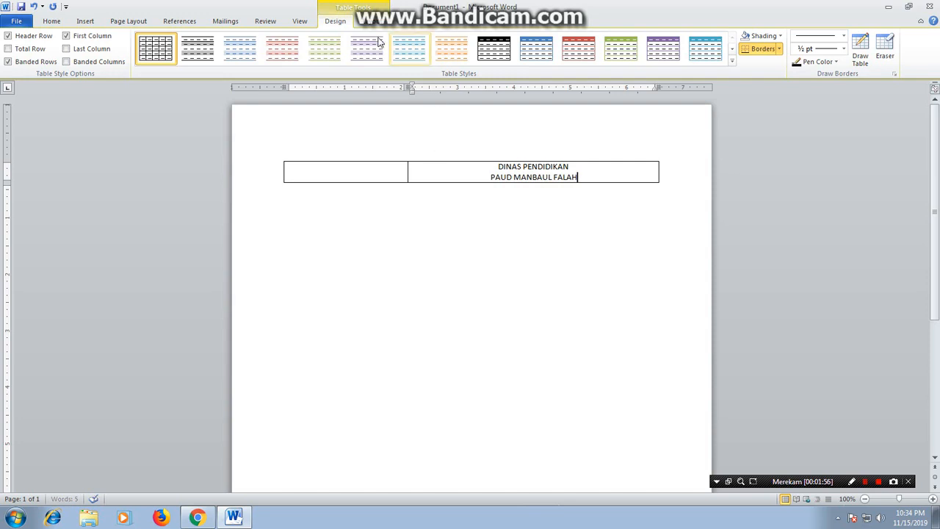
Set the text in the right table cell to Times New Roman at 12 pt
left_click(409, 178)
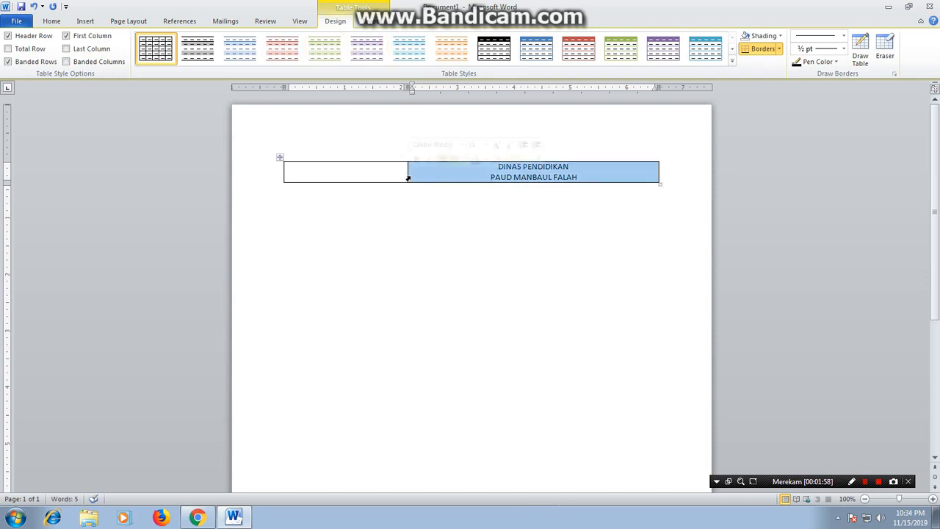
left_click(63, 23)
left_click(147, 41)
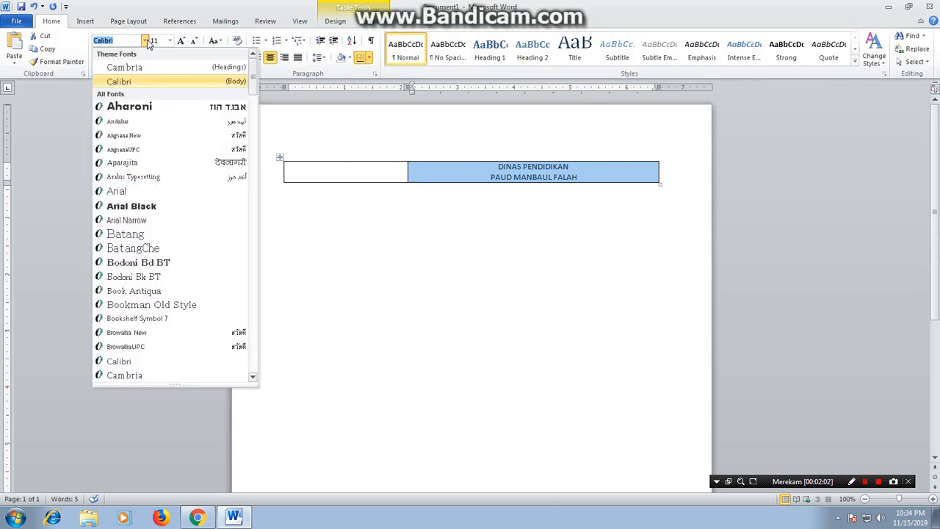
type("Times New Rom")
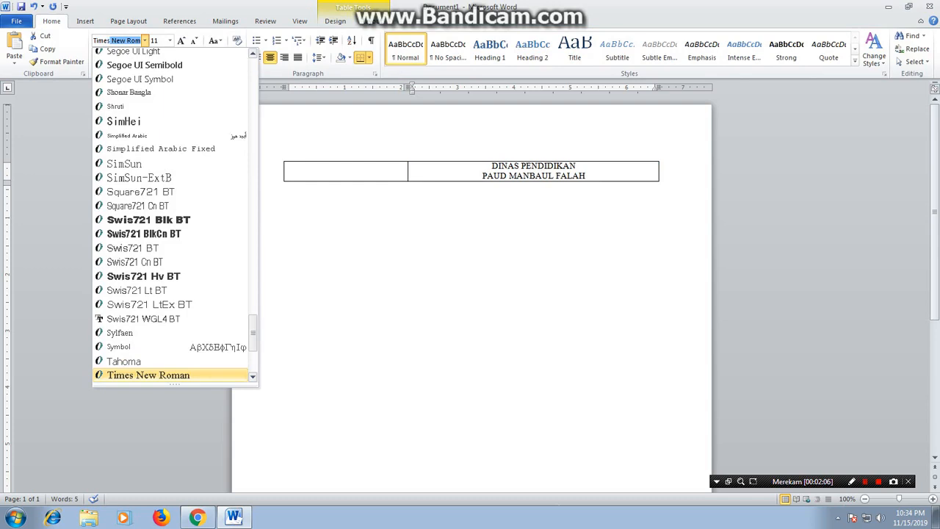
key("Return")
left_click(180, 41)
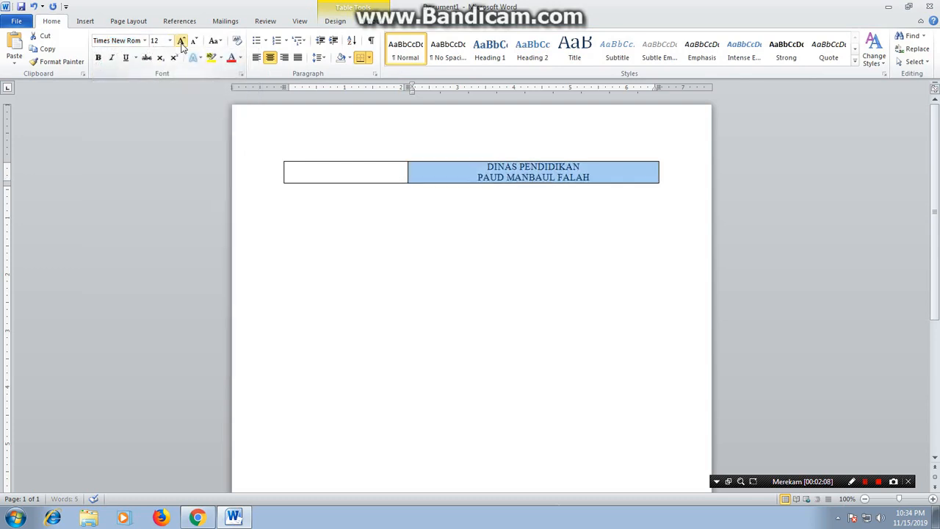
Set the line spacing of the two letterhead lines to 1.5 lines
left_click(320, 58)
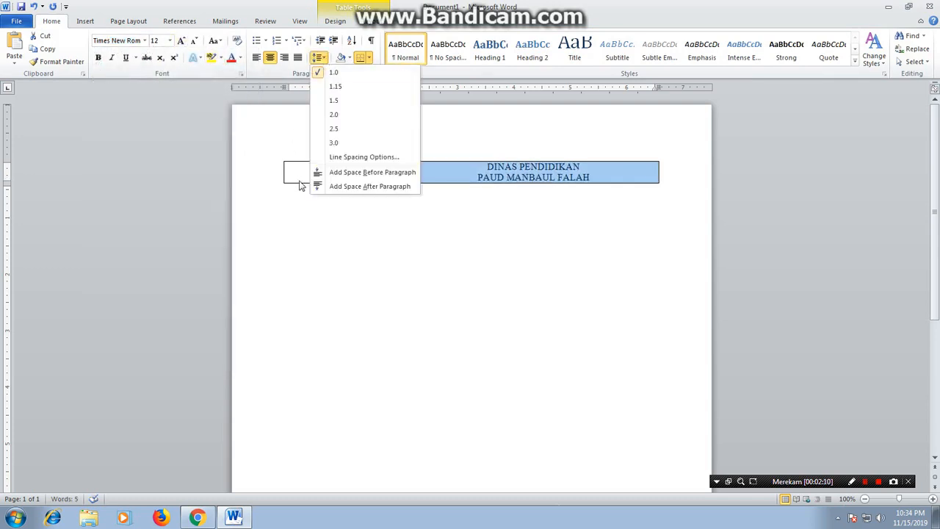
left_click(360, 157)
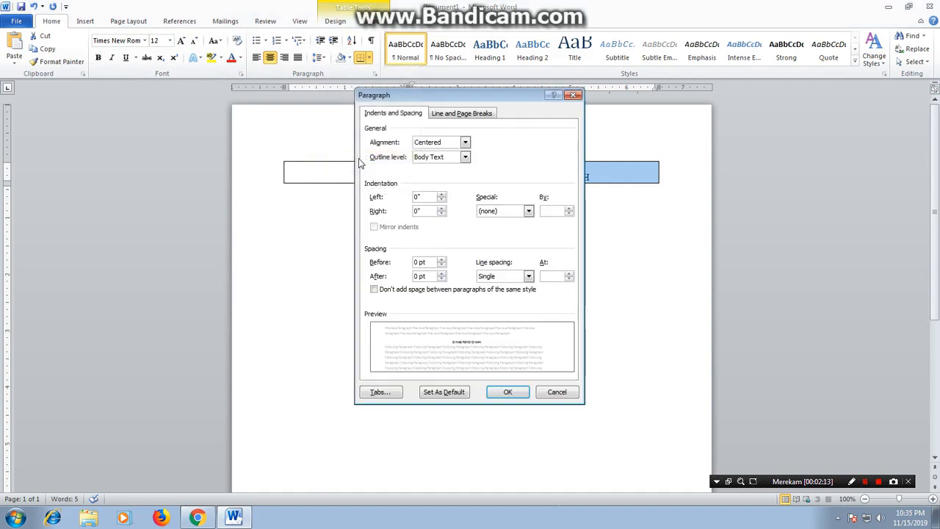
left_click(524, 276)
left_click(512, 294)
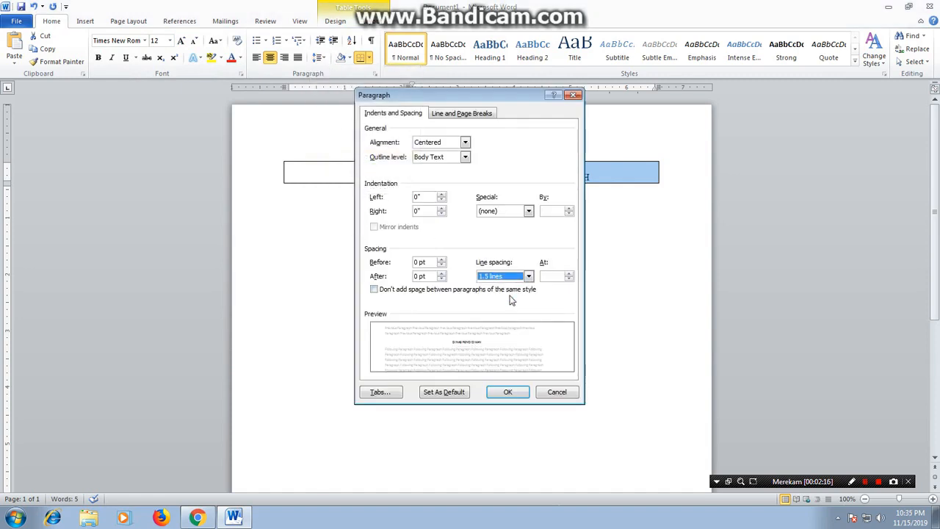
left_click(517, 392)
Make both letterhead lines bold and enlarge them to 18 pt
left_click(98, 57)
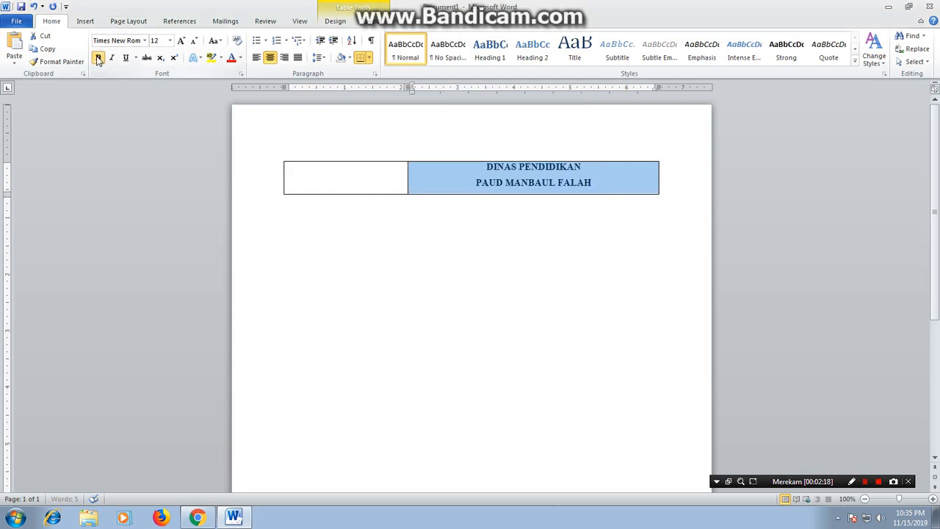
left_click(181, 41)
left_click(182, 41)
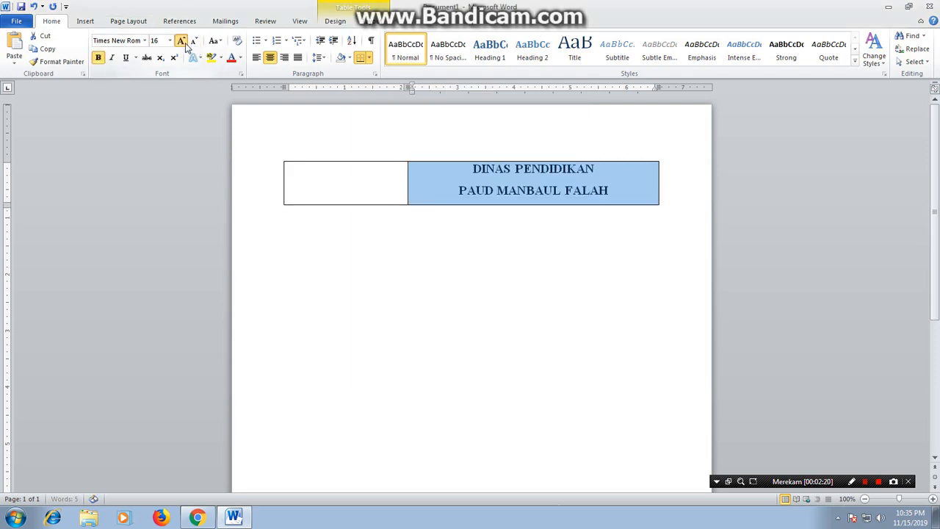
left_click(181, 41)
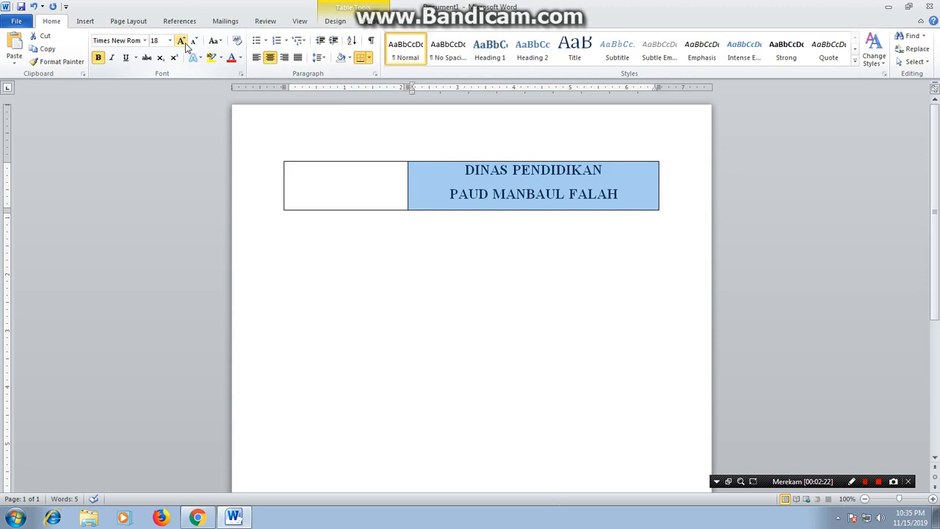
left_click(380, 226)
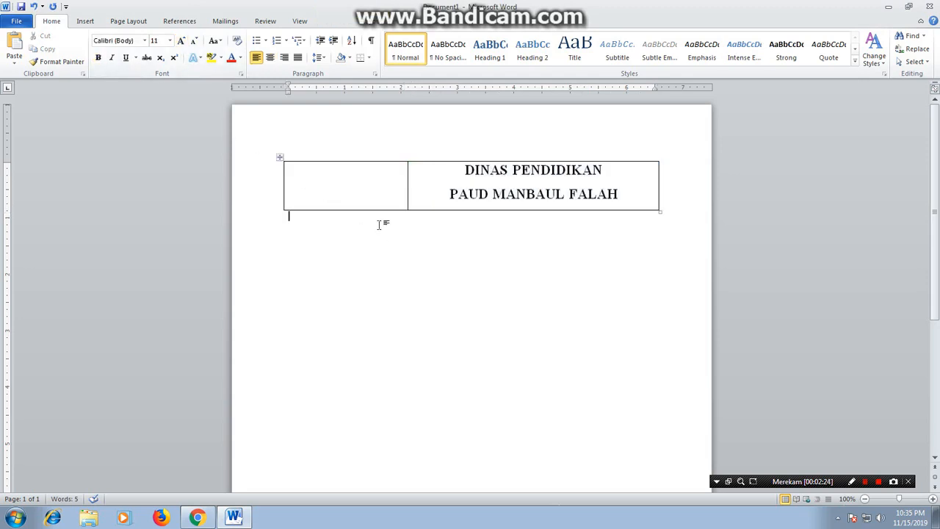
Place the cursor in the empty left table cell, then switch to Chrome and open a new tab
left_click(342, 184)
left_click(193, 519)
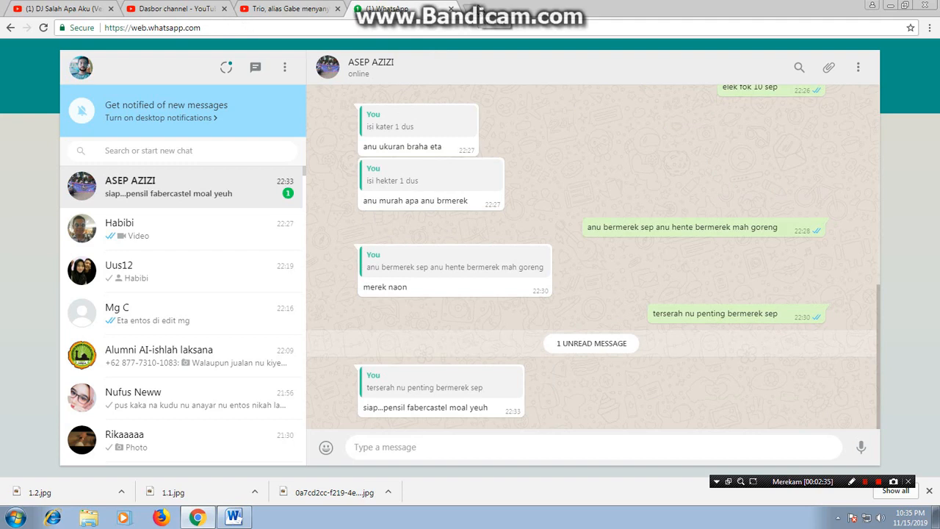
left_click(471, 9)
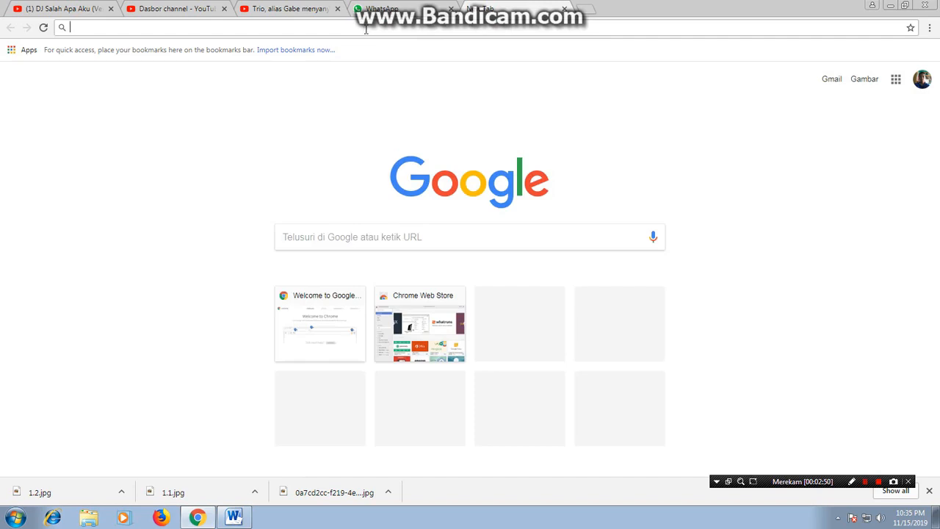
Search Google for "Logo Paud"
type("l")
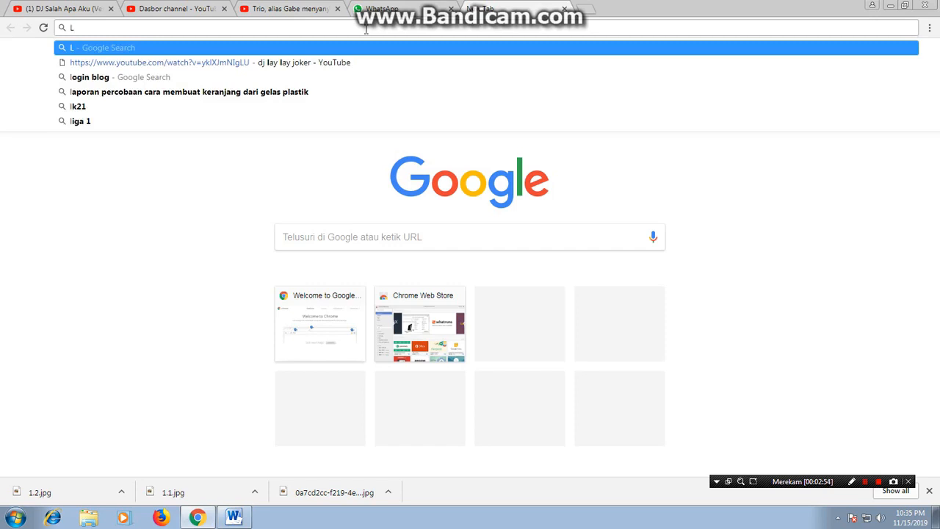
type("o")
key("BackSpace")
type("o")
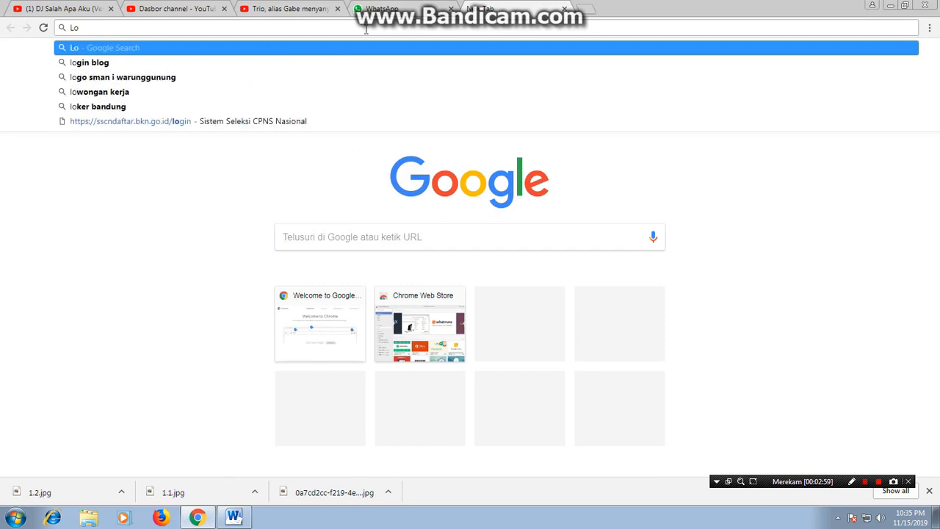
type("go")
key("BackSpace")
key("BackSpace")
type("g")
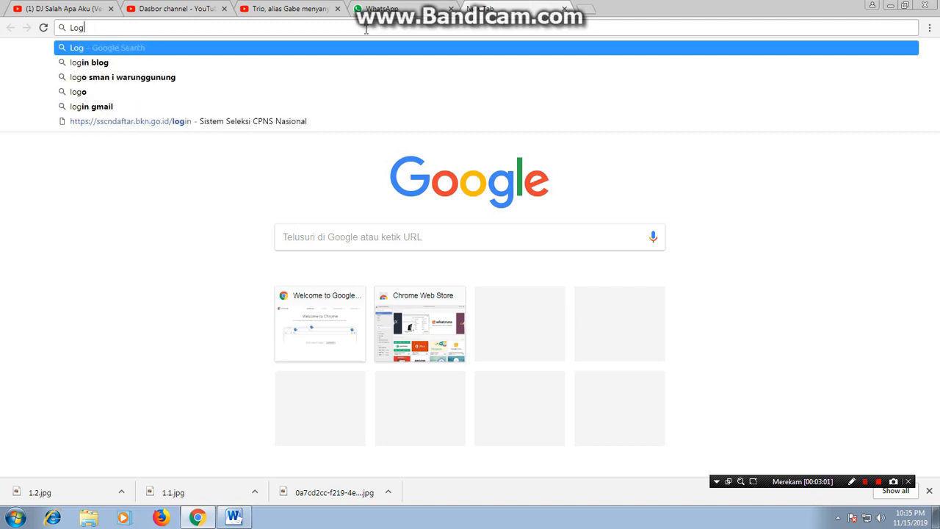
type("o Pau")
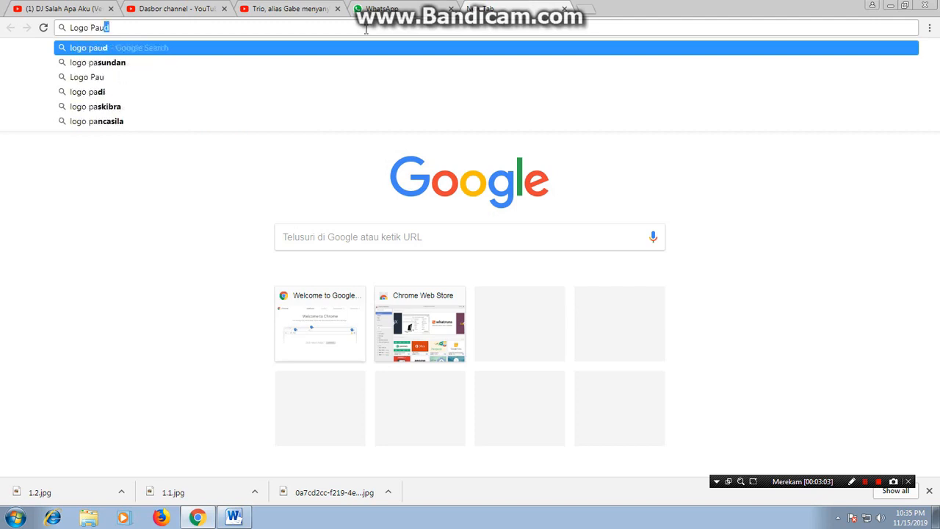
type("d")
key("Return")
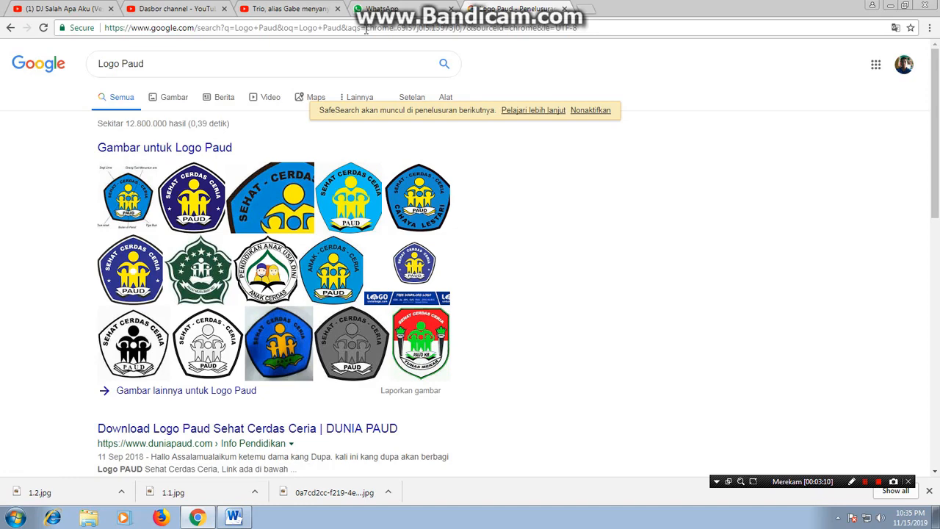
Save the first image result, the blue Sehat Cerdas Ceria PAUD logo, to the Desktop as a PNG named download
left_click(176, 100)
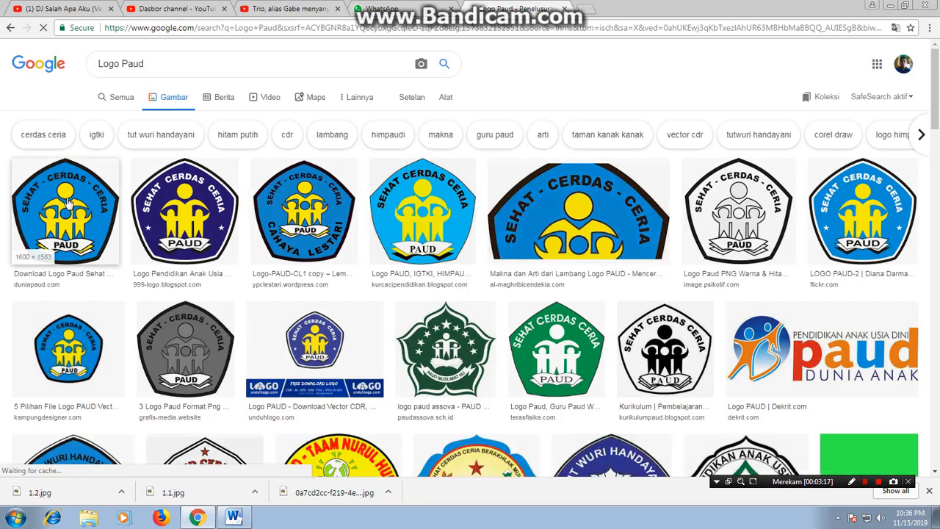
left_click(67, 202)
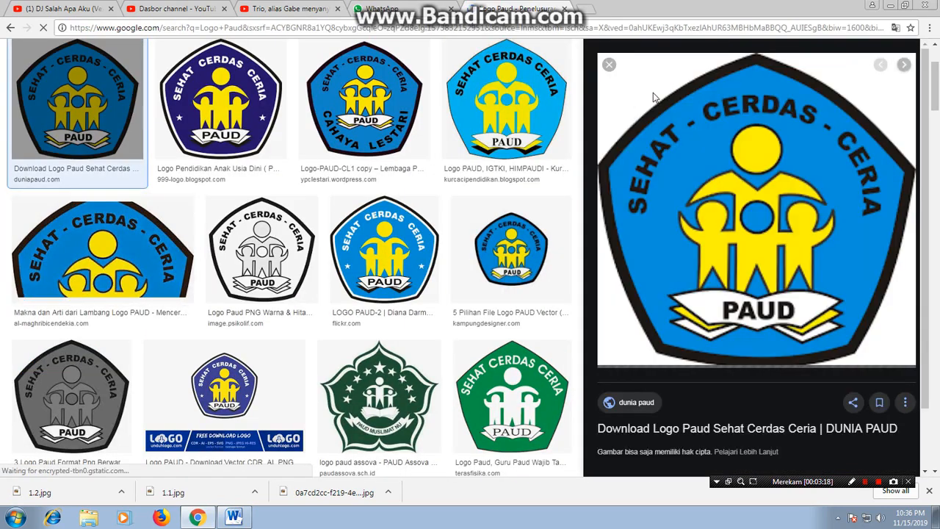
right_click(717, 179)
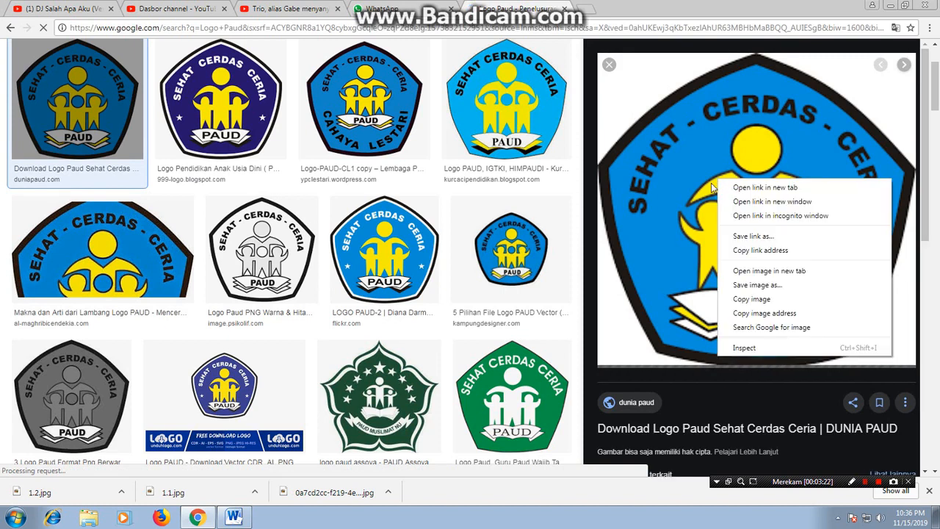
left_click(746, 286)
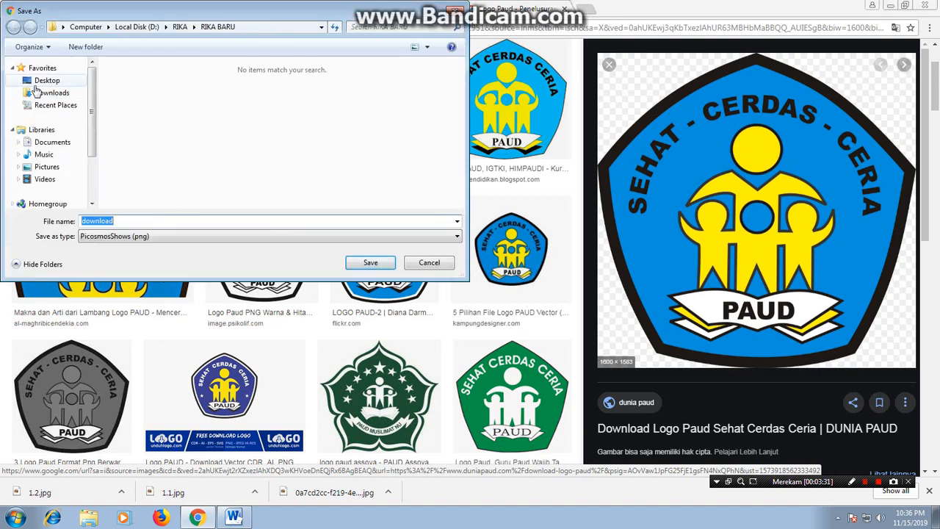
left_click(52, 82)
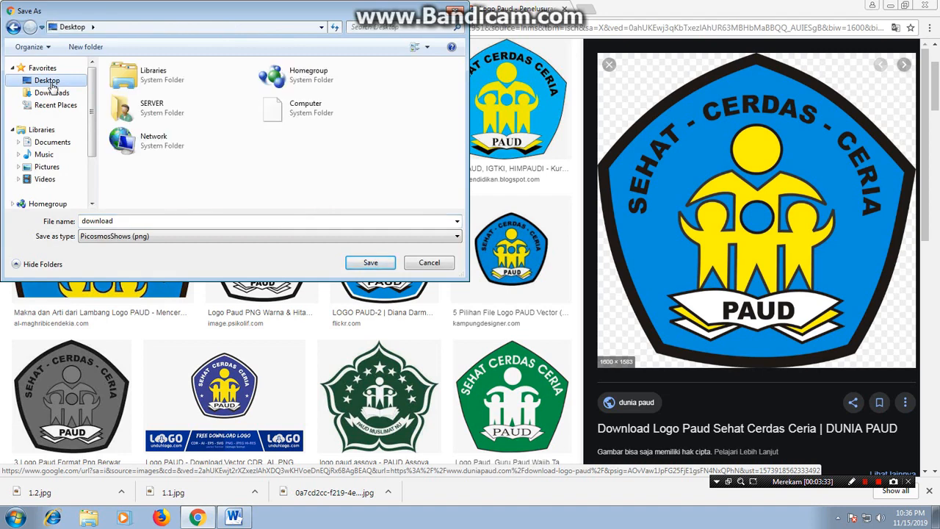
left_click(369, 263)
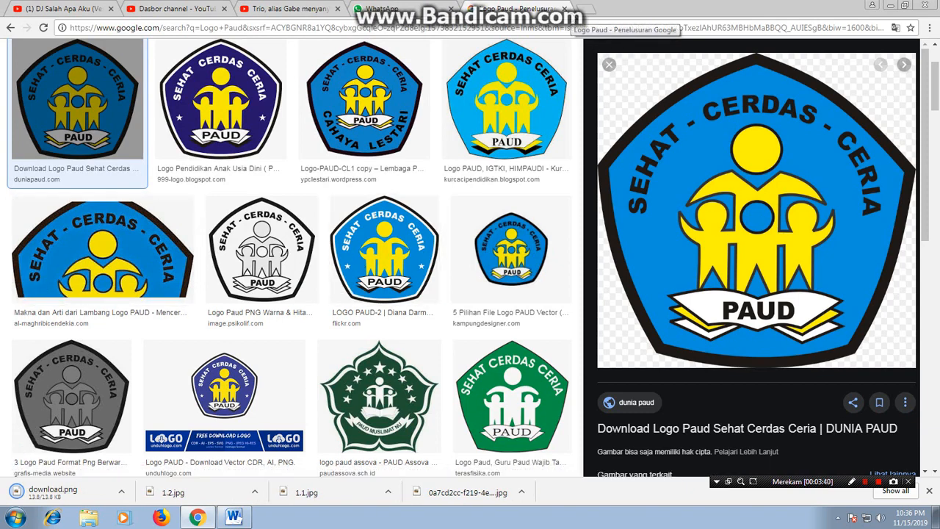
Switch to Word and insert the download logo picture from the Desktop into the empty left table cell
left_click(234, 517)
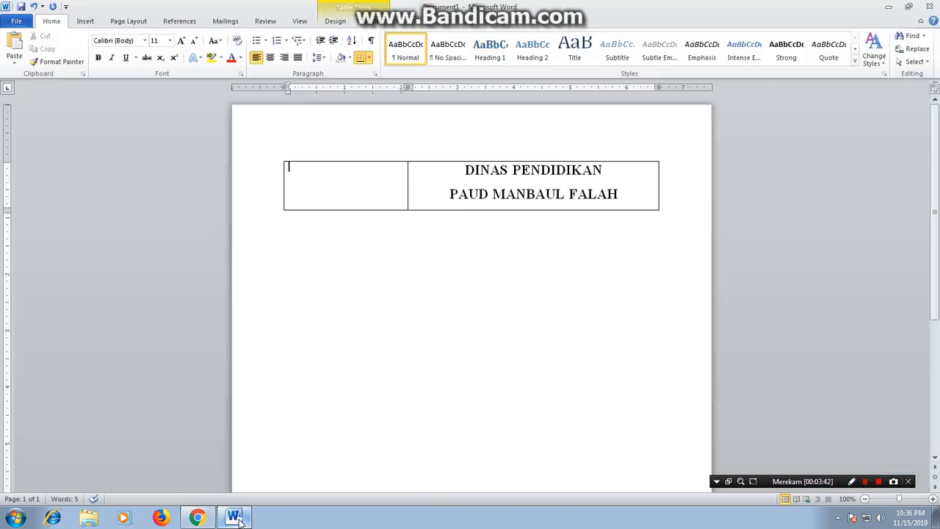
left_click(85, 20)
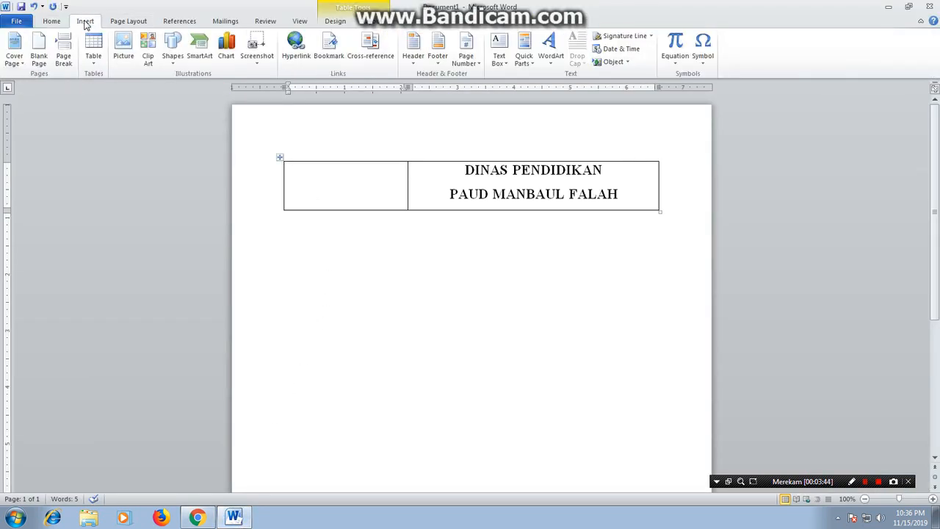
left_click(124, 43)
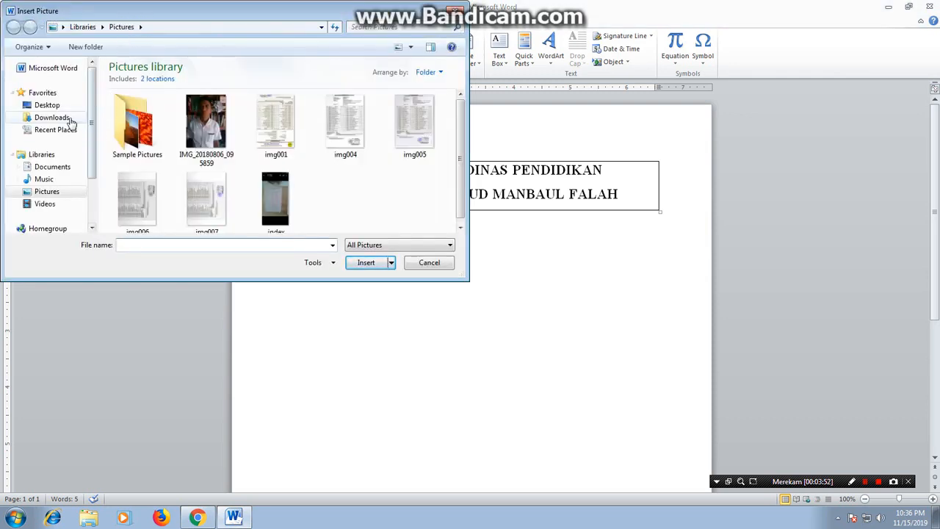
left_click(50, 105)
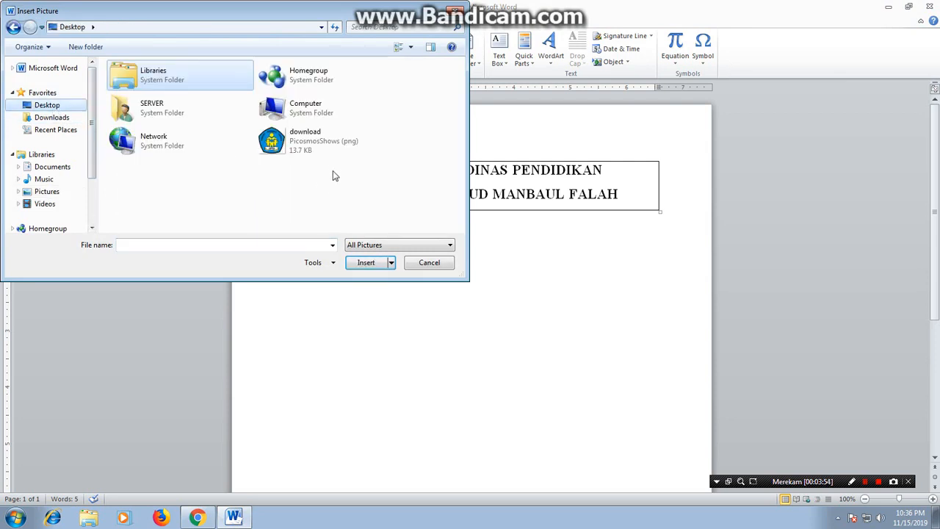
left_click(332, 147)
left_click(363, 266)
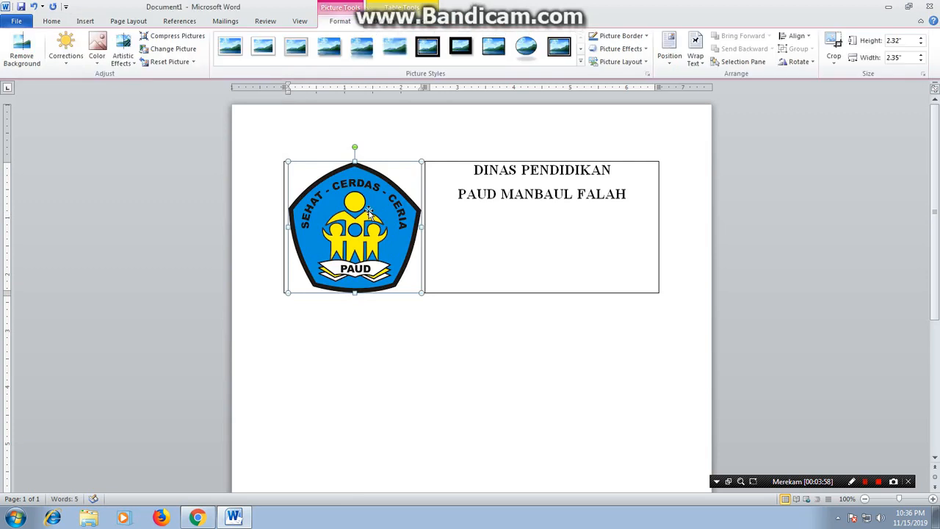
Set the logo's text wrapping to Tight and shrink it proportionally to a little over half its size
left_click(694, 52)
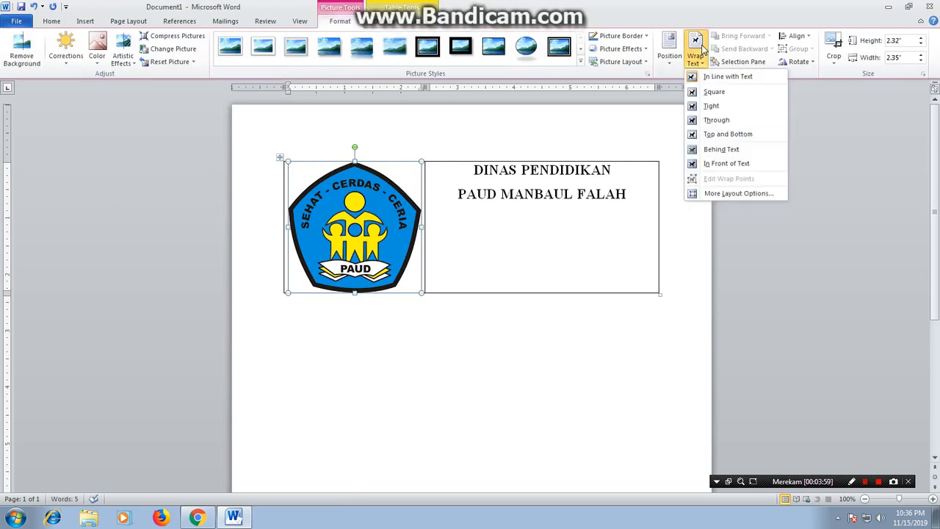
left_click(701, 107)
left_click_drag(422, 293, 367, 240)
Centre the two letterhead lines both vertically and horizontally within the right table cell
left_click(453, 195)
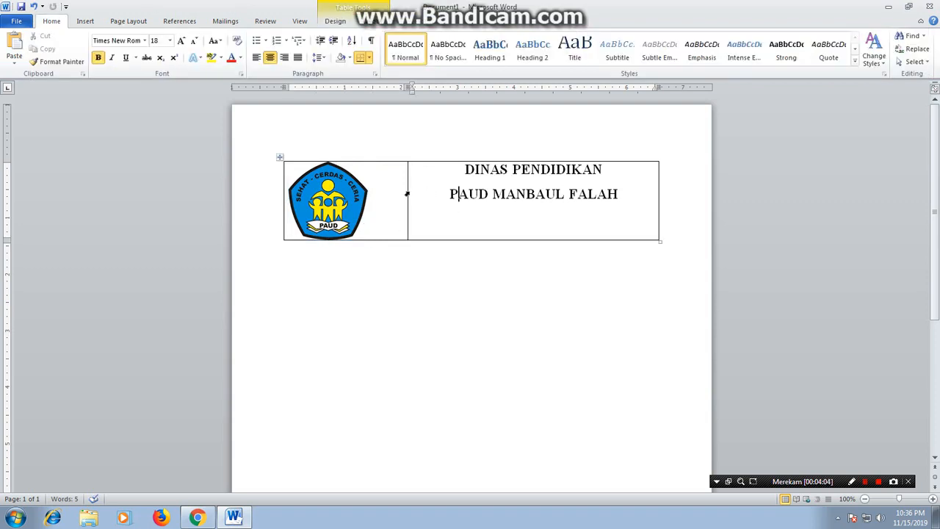
left_click(406, 194)
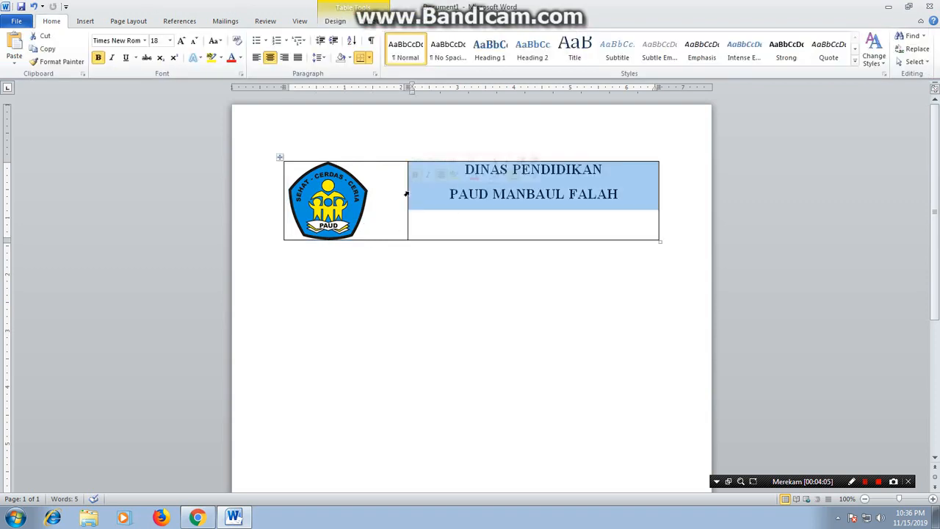
right_click(516, 193)
mouse_move(587, 359)
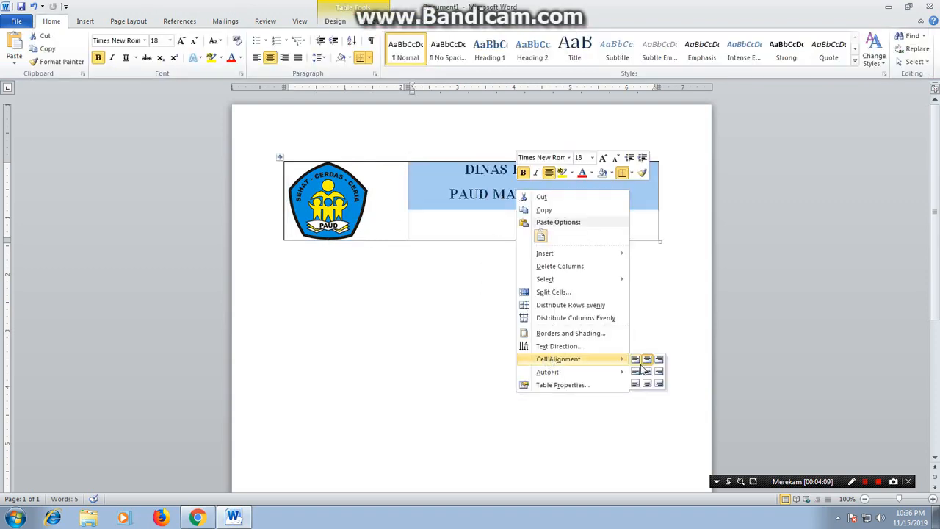
left_click(646, 370)
left_click(464, 272)
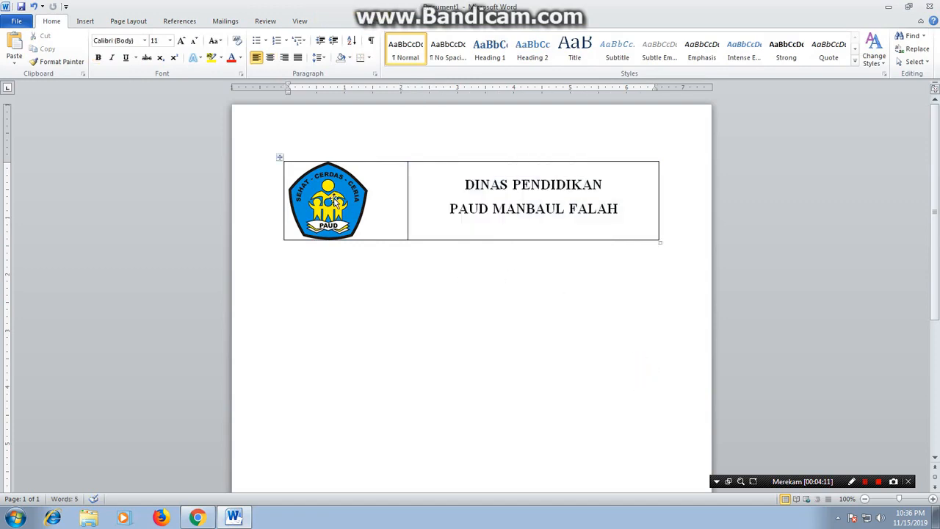
Narrow the logo column to just wider than the logo and reduce the row height to fit it closely
left_click(334, 199)
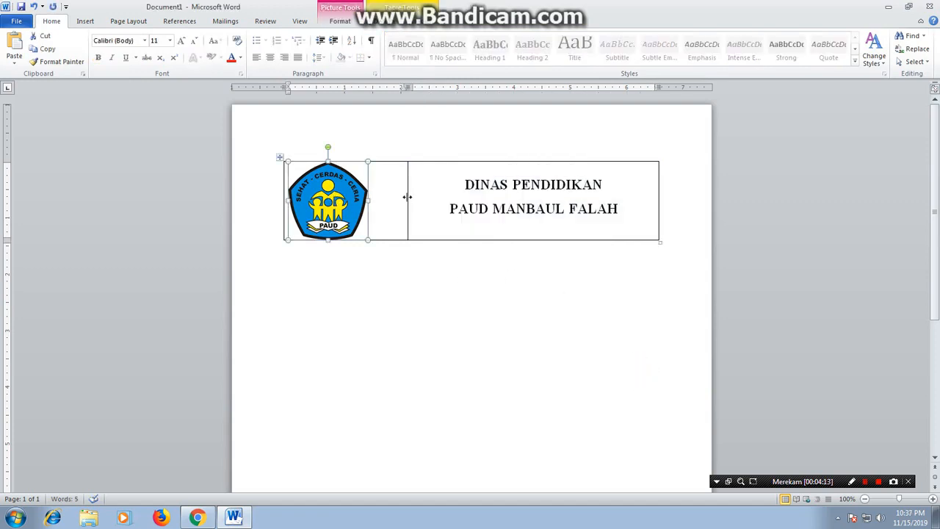
left_click_drag(407, 199, 376, 197)
left_click(428, 212)
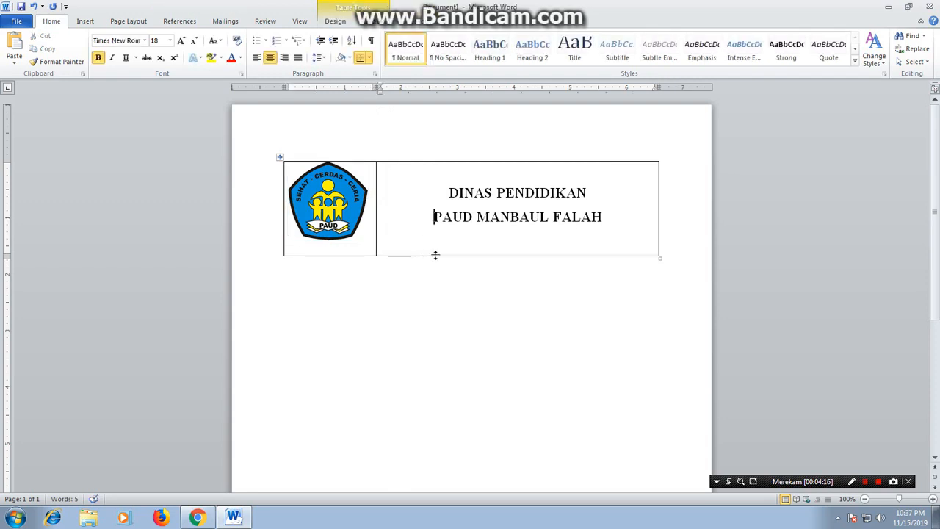
left_click_drag(436, 255, 434, 242)
left_click(412, 256)
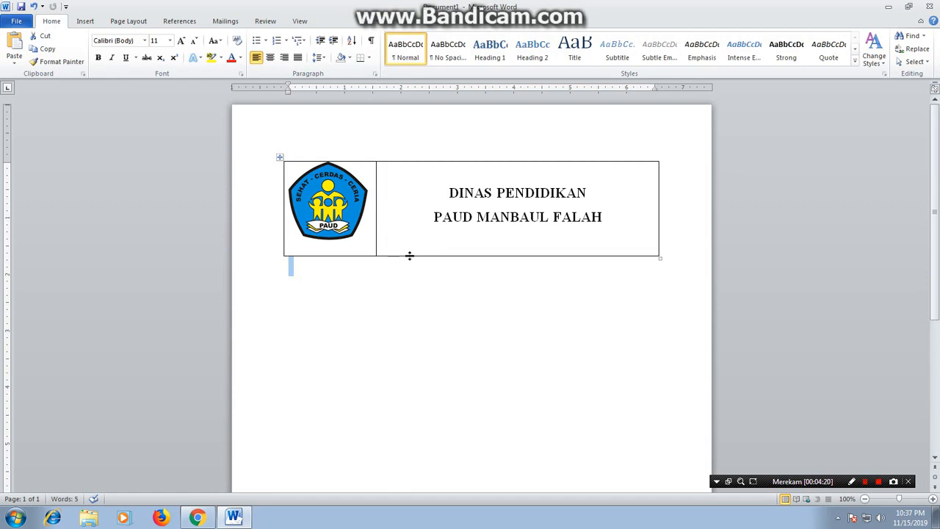
left_click_drag(409, 254, 408, 242)
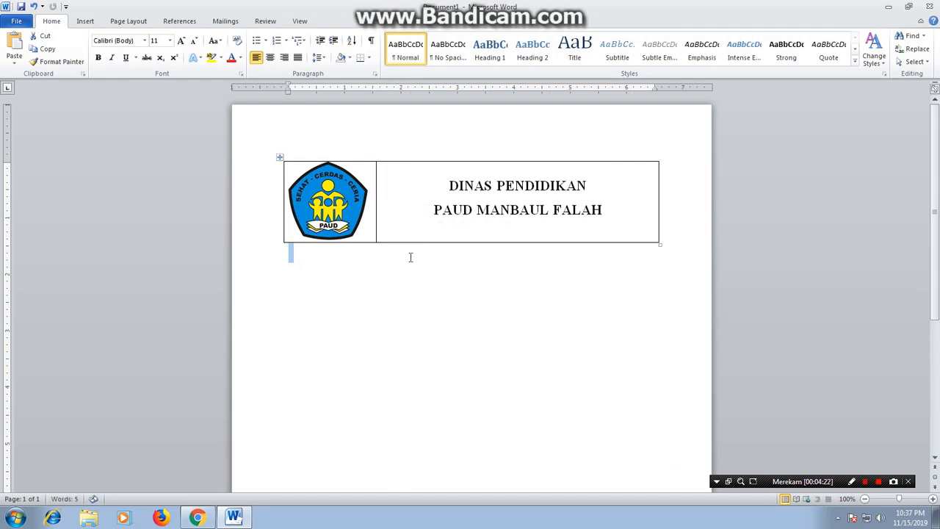
Shift the logo slightly to the right so it sits centred in its cell
left_click(345, 202)
left_click_drag(345, 202, 347, 201)
left_click(424, 211)
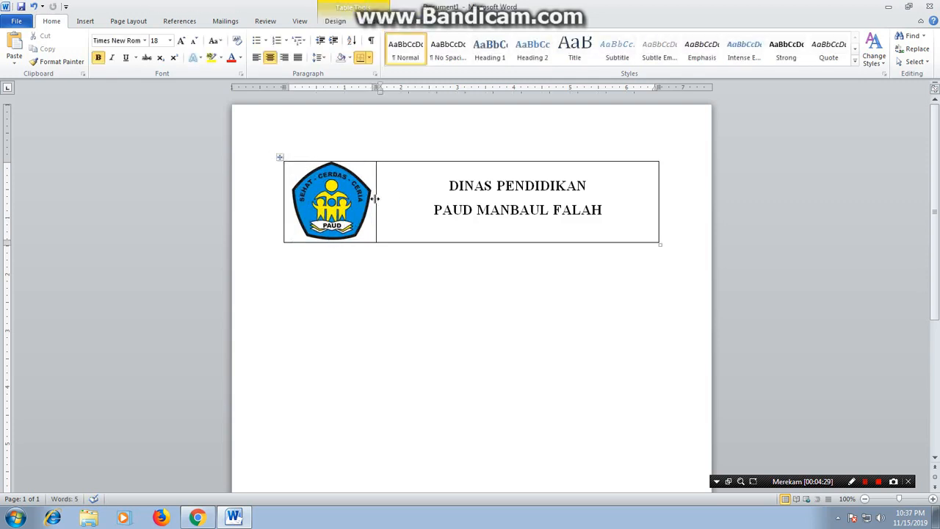
Open the border settings for the whole table and choose the 3 pt thin-thick double line style
left_click(280, 158)
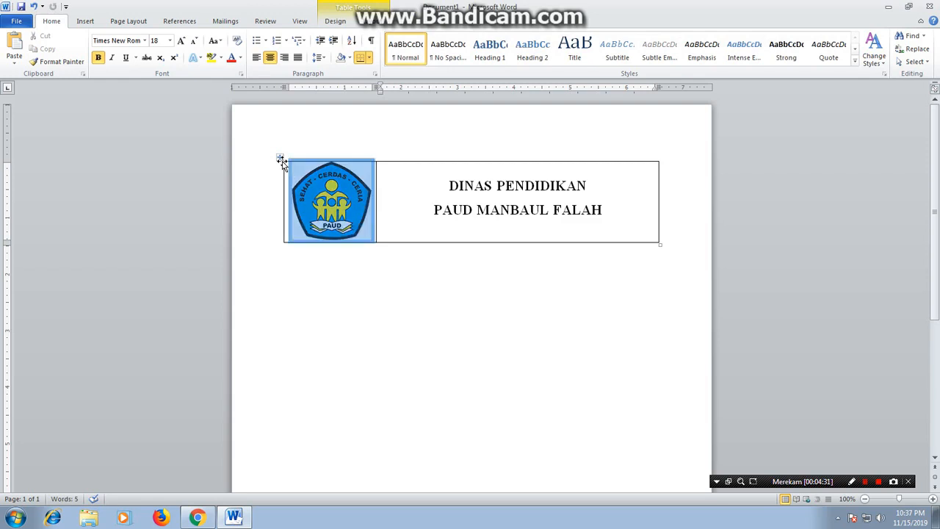
right_click(282, 161)
left_click(350, 307)
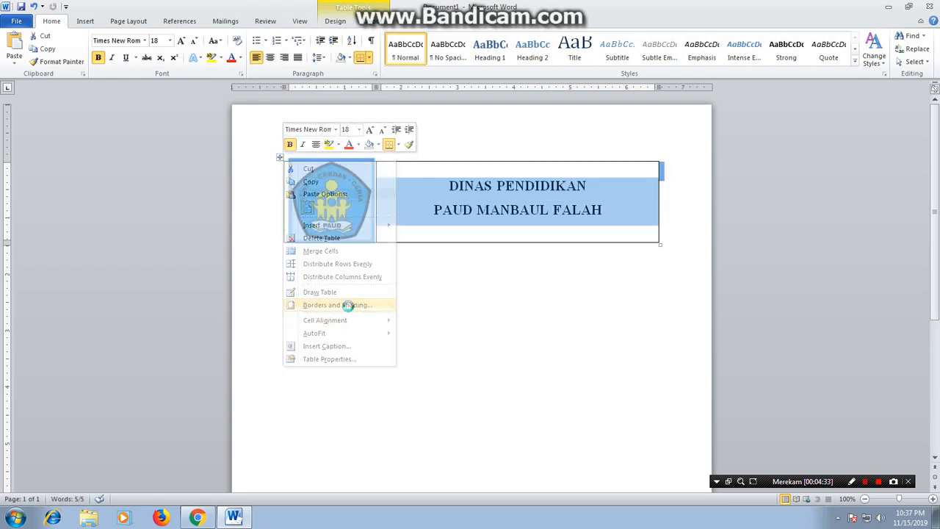
left_click(463, 245)
left_click(464, 245)
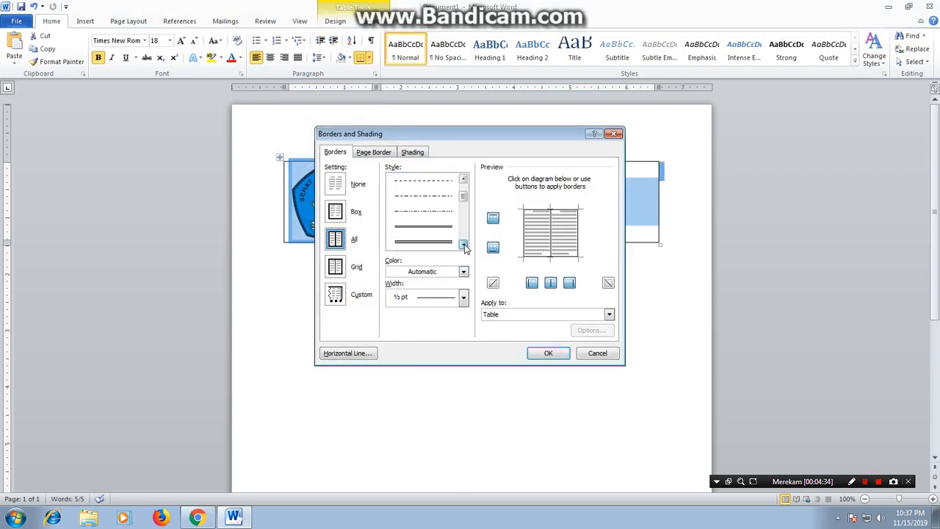
left_click(464, 244)
left_click(444, 243)
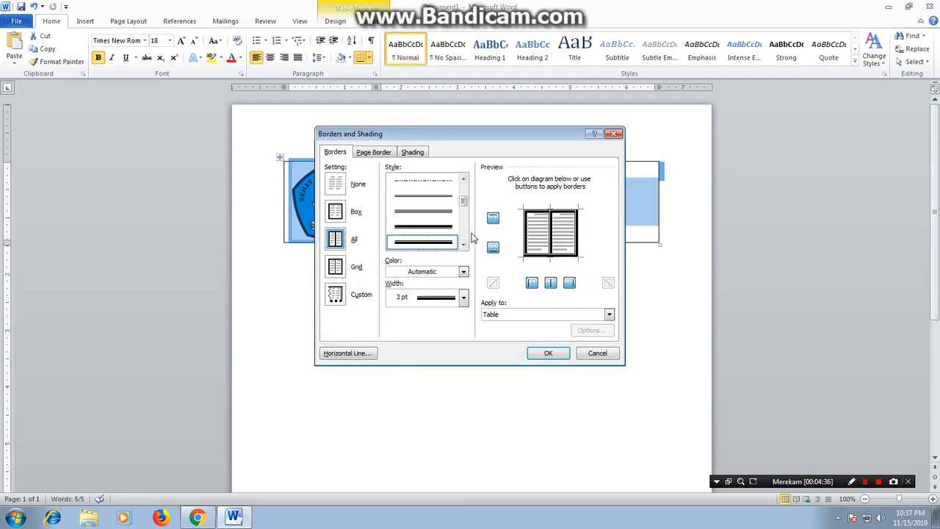
Remove the table's top, left, right and inner vertical borders, keep only the bottom one, and apply the settings
left_click(493, 217)
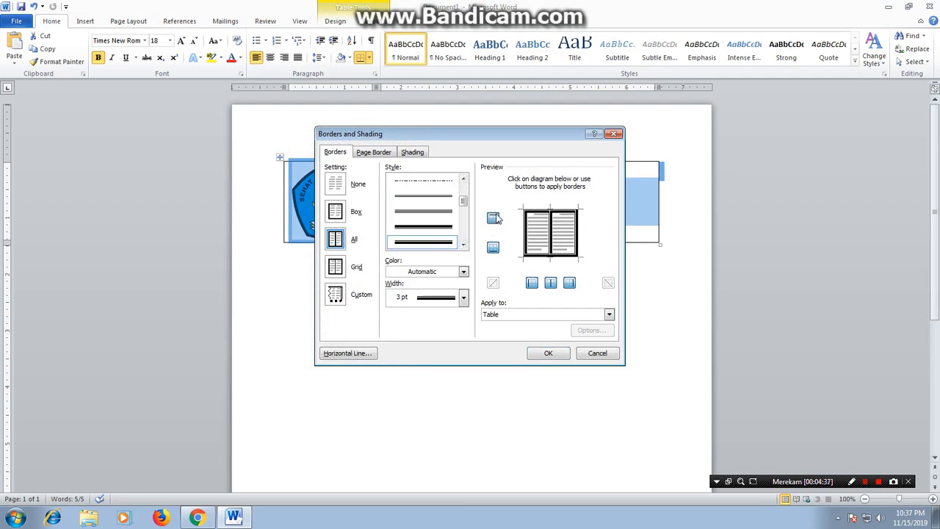
left_click(569, 284)
left_click(531, 284)
left_click(550, 283)
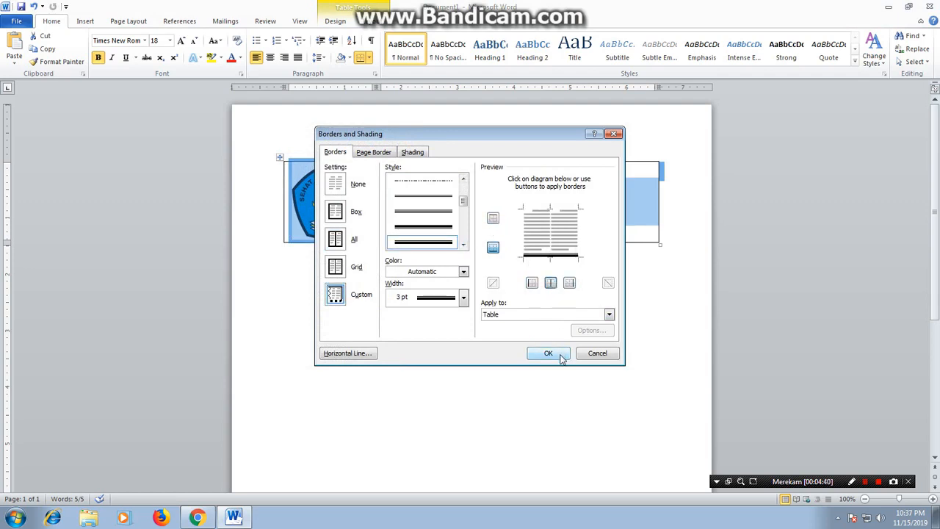
left_click(556, 353)
Place the cursor on the line below the letterhead and set its font to Times New Roman
left_click(529, 308)
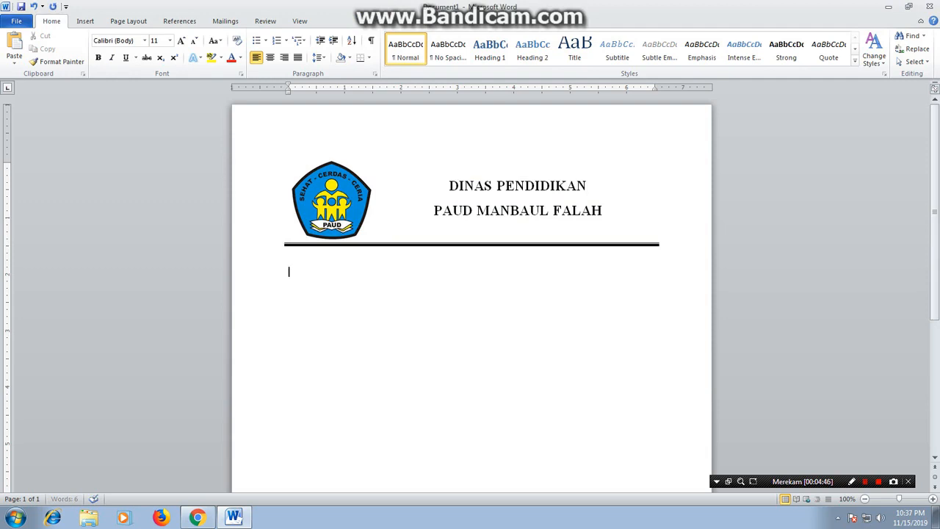
left_click(145, 41)
left_click(156, 108)
Add the line "Lampiran :" and below it "Hal : Tagihan Siswa", with the colons aligned by tabs
type("Lampiran")
key("Tab")
type(":")
key("Return")
type("Hal")
key("Tab")
key("Tab")
type(": Tag")
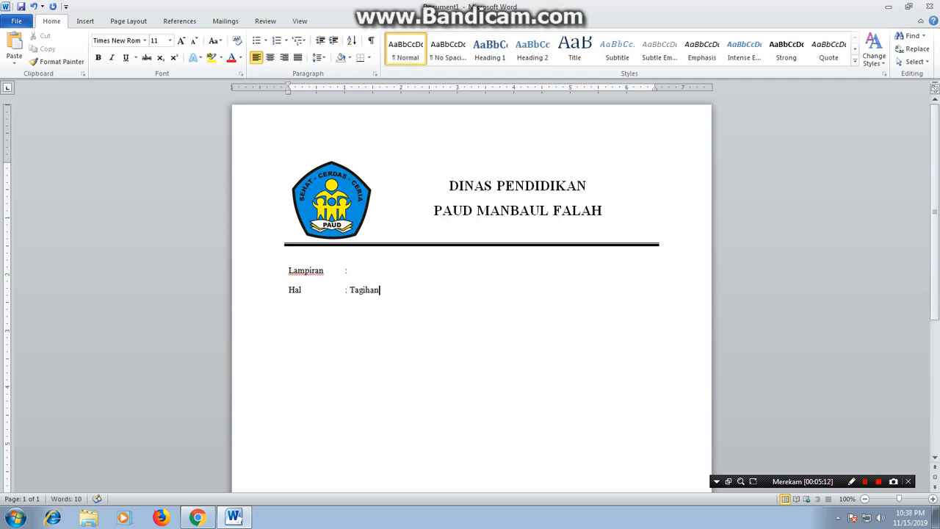
type("ihan Siswa")
Leave a blank line and write the addressee as "Yth Bapak/Ibu Orang Tua Wali" with "Di tempat" on the next line
key("Return")
key("Return")
type("Yth")
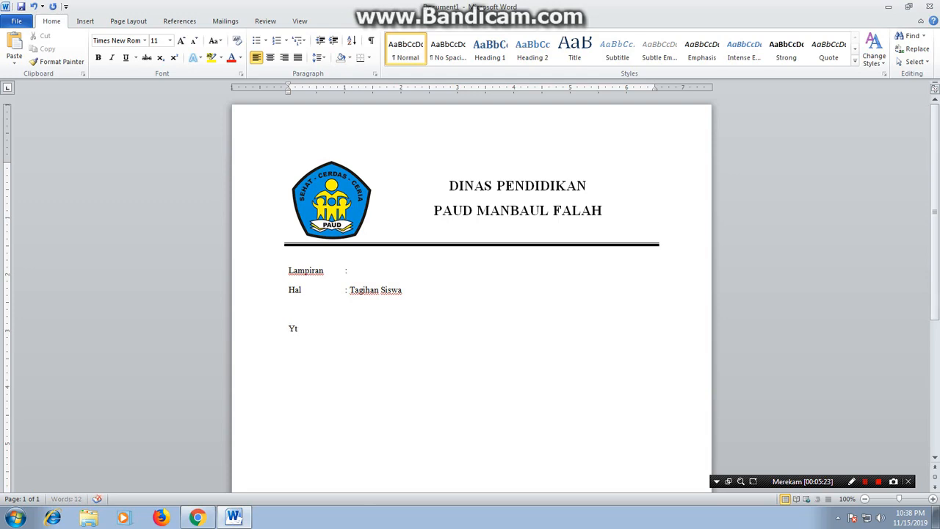
type(" Bapak/Ibu Orang")
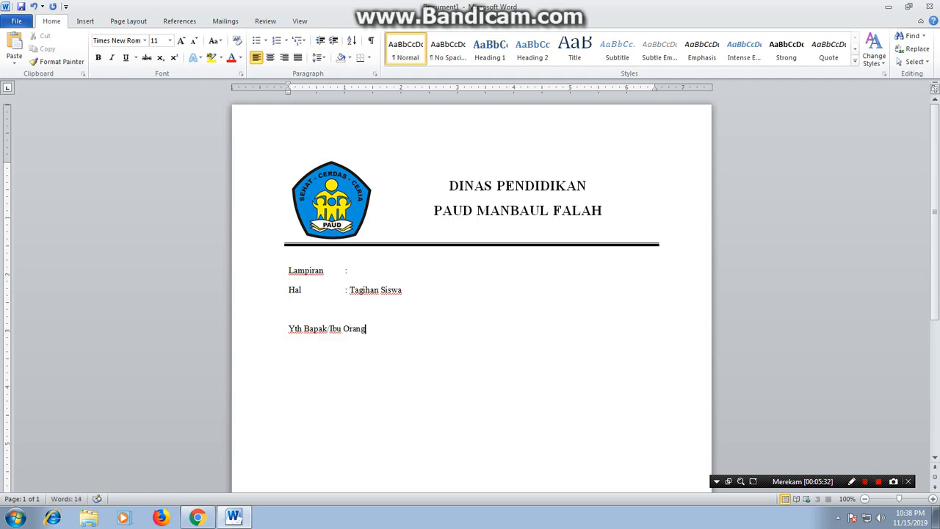
type(" Tua Wali")
key("Return")
type("Di tempat")
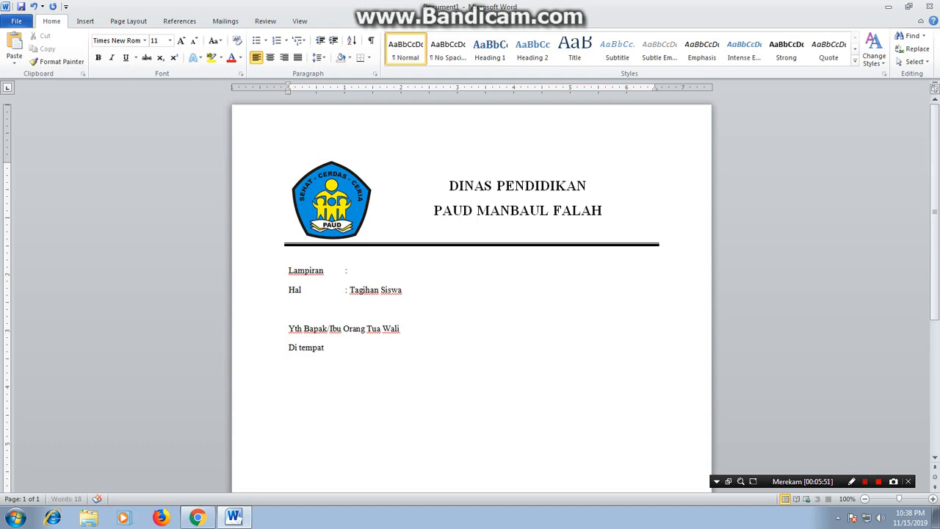
After a blank line, write "Bersama ini diberitahukan bahwa pelaksanaan kegiatan bagi rapor Kelas TK A Tahun Pelajaran 2019-2020"
key("Return")
key("Return")
type("Bersama ini")
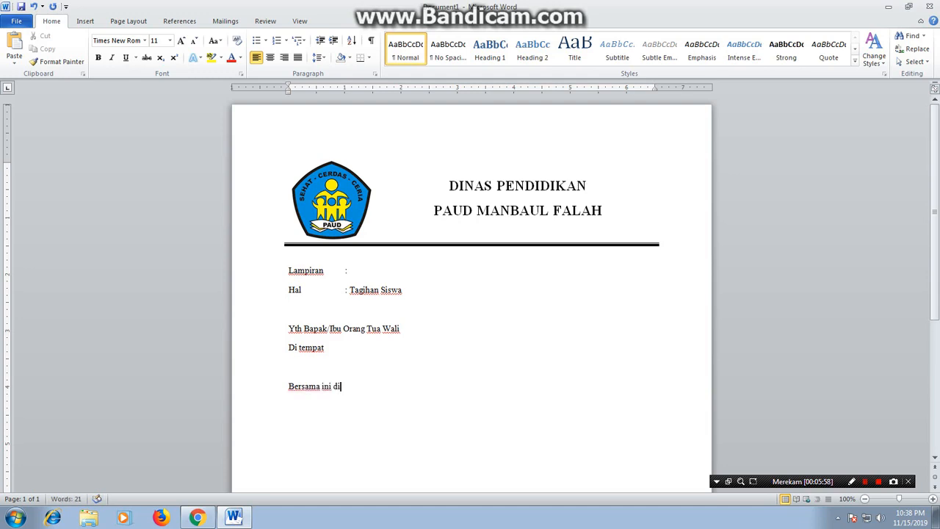
type(" diberitahukan bahwa pe")
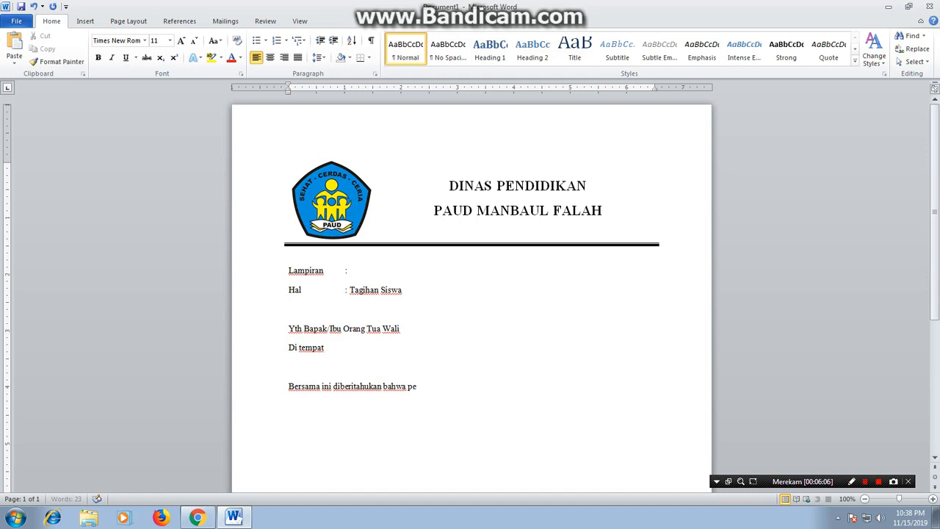
type("laksanaan kegiatan ")
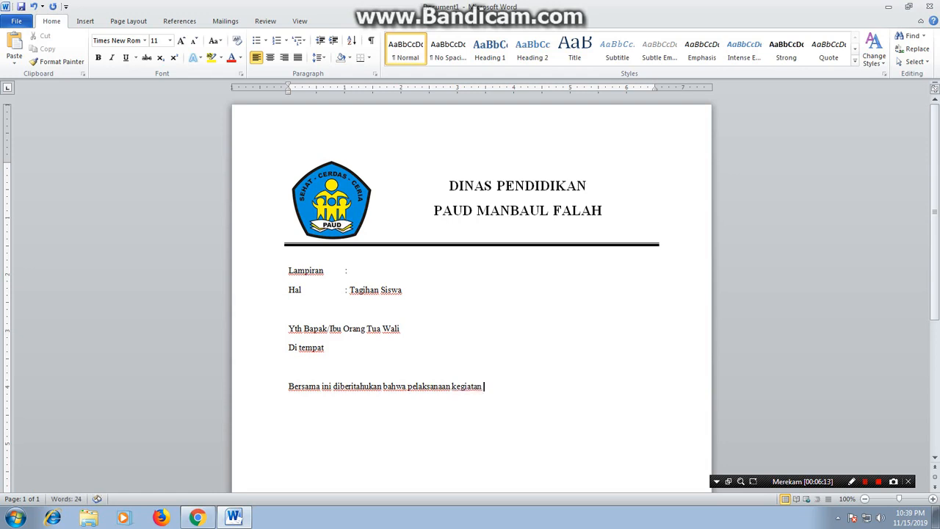
type("bagi rapor Kelas ")
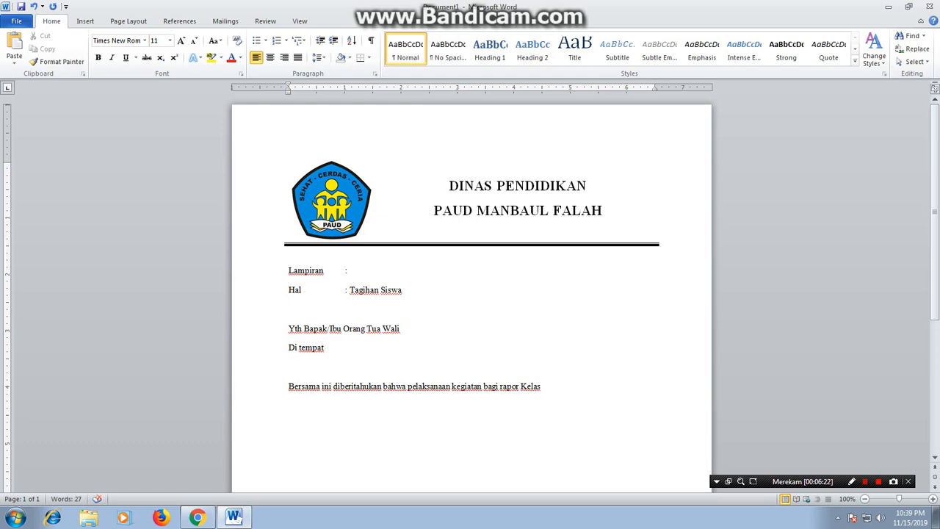
type("TK A Tahun Pela")
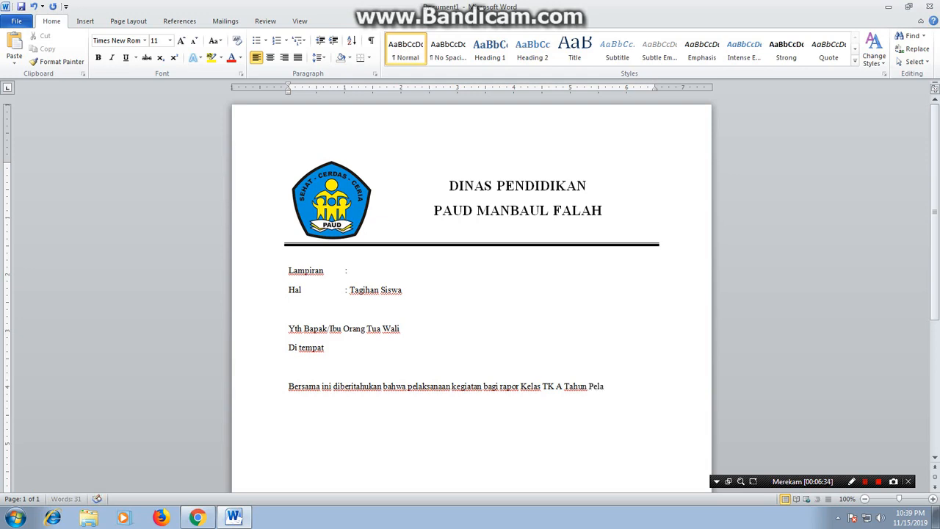
type("jaran 2019-2020")
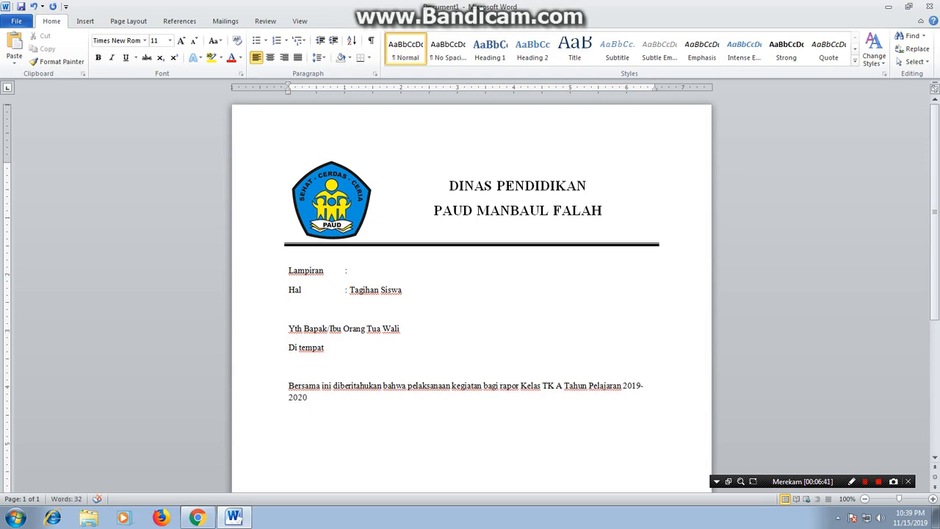
Justify the opening paragraph and complete its sentence with "akan dilaksanakan pada tanggal 17 Desember 2019."
key("ctrl+j")
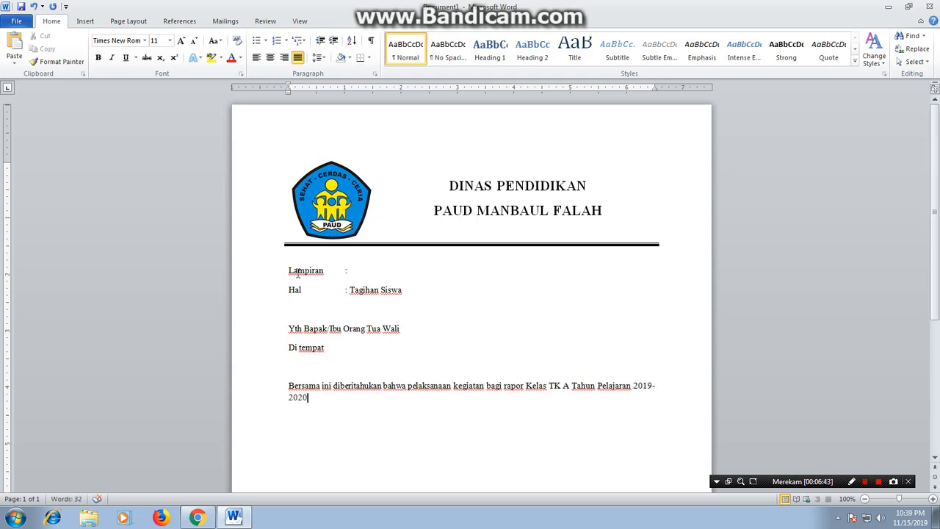
type("akan dilaksanakan ")
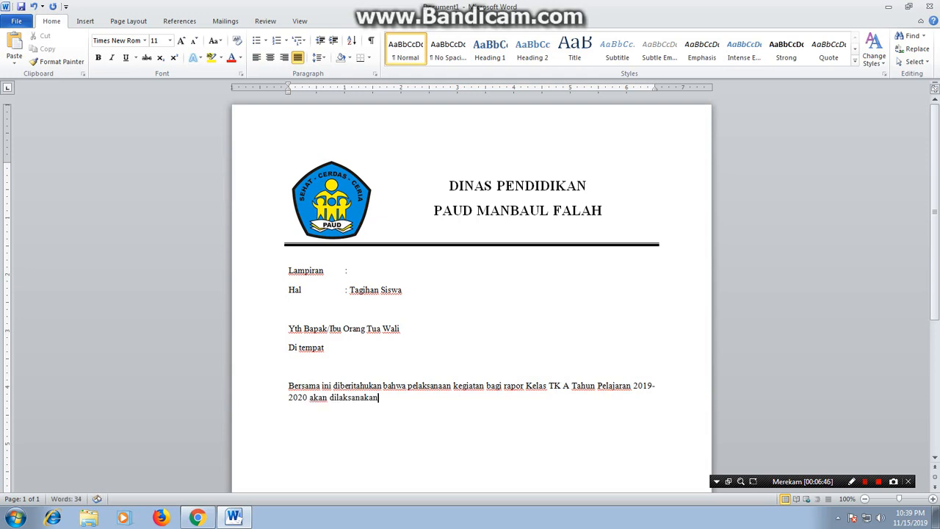
type("pada tanggal")
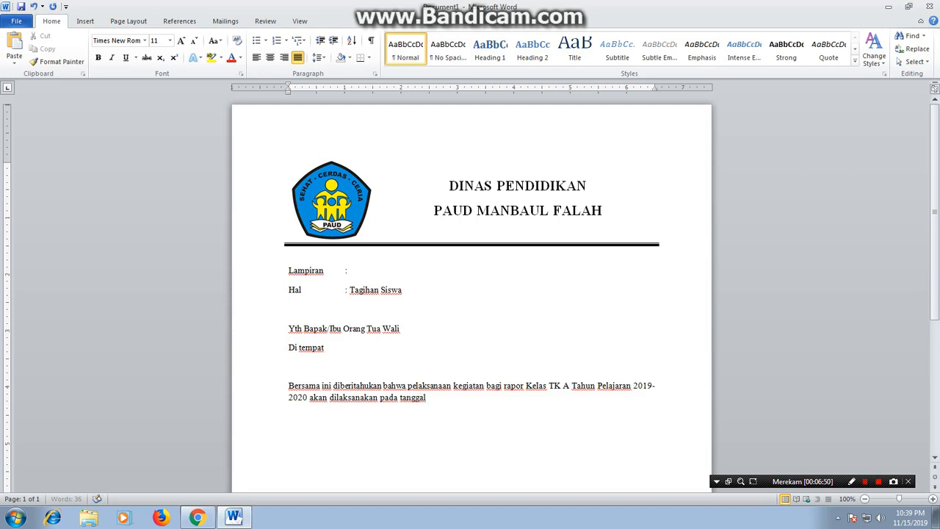
type(" 17 Desember")
type("2019.")
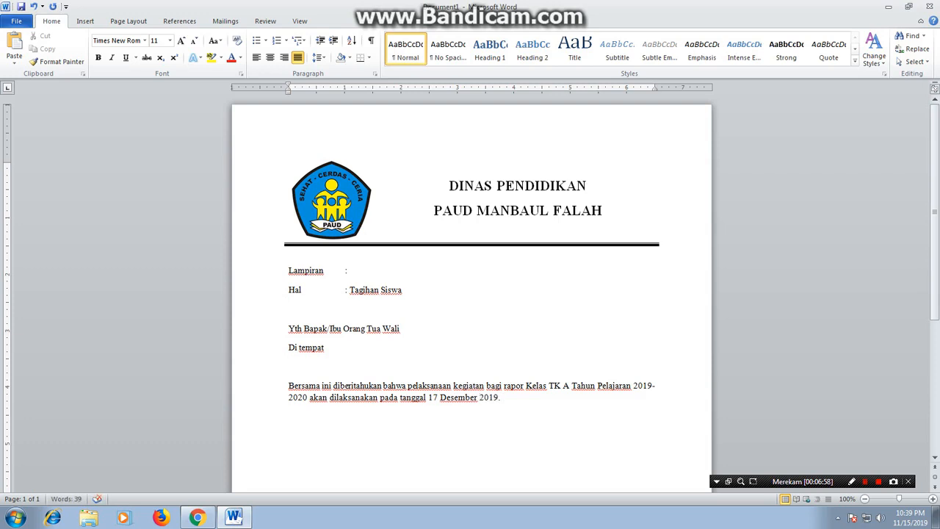
Start a new paragraph reading "Sehubungan dengan hal tersebut, bersama ini kami sampaikan bahwa setiap siswa dibebani biaya sebesar"
key("Return")
type("Sehubungan deng")
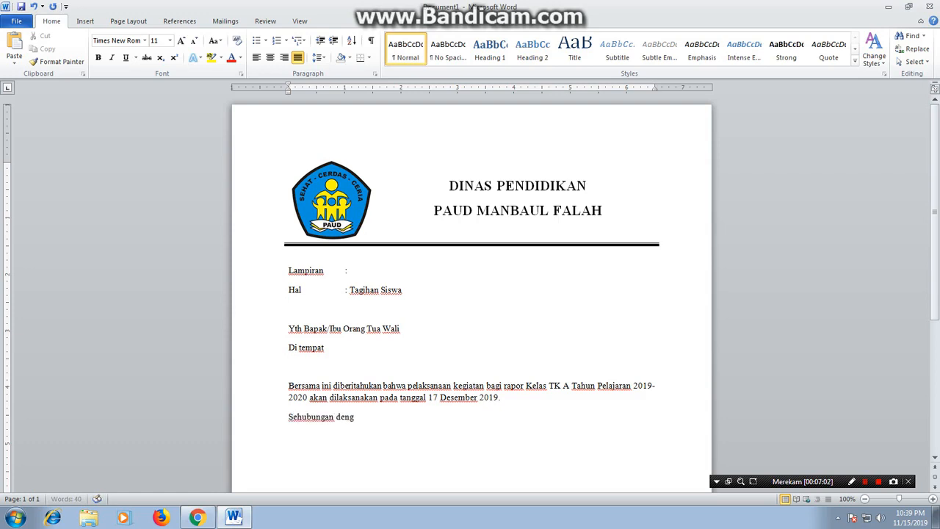
type("an hal tersebut")
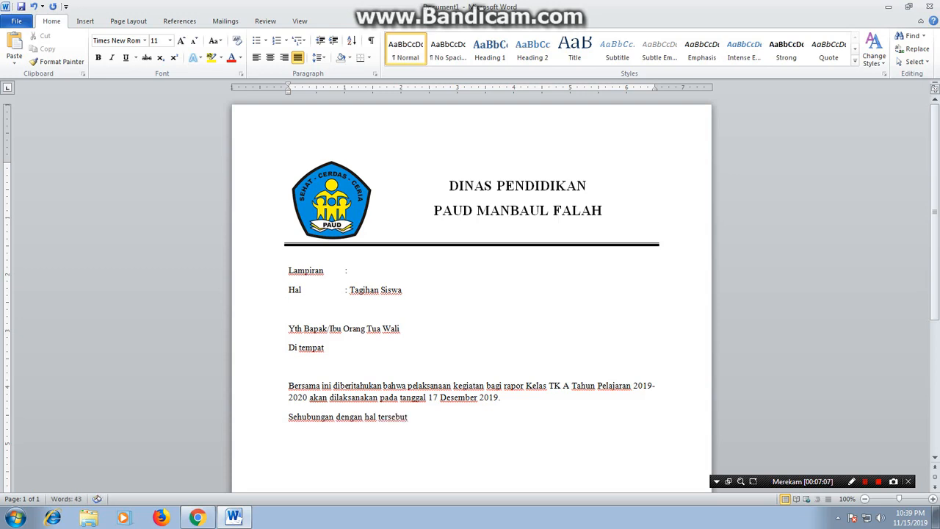
type(", bersama ini kami samp")
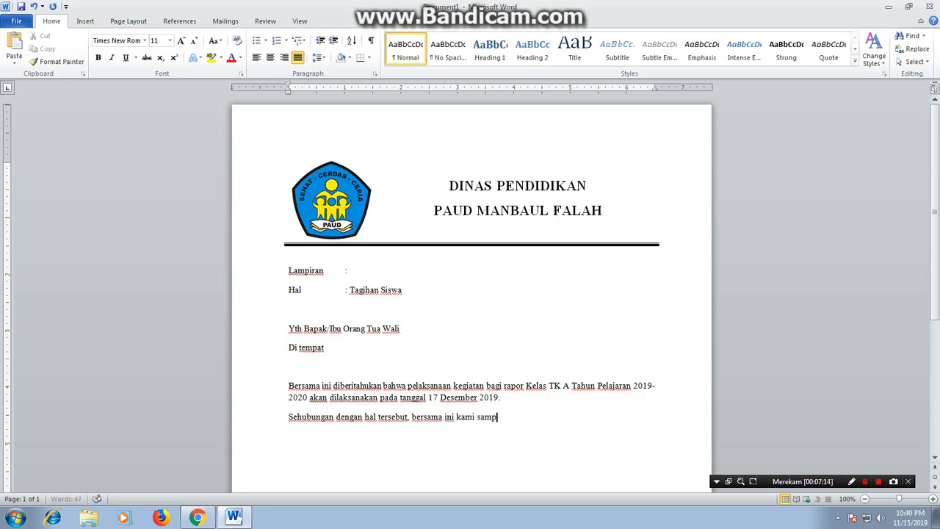
type("aikan bahwa ")
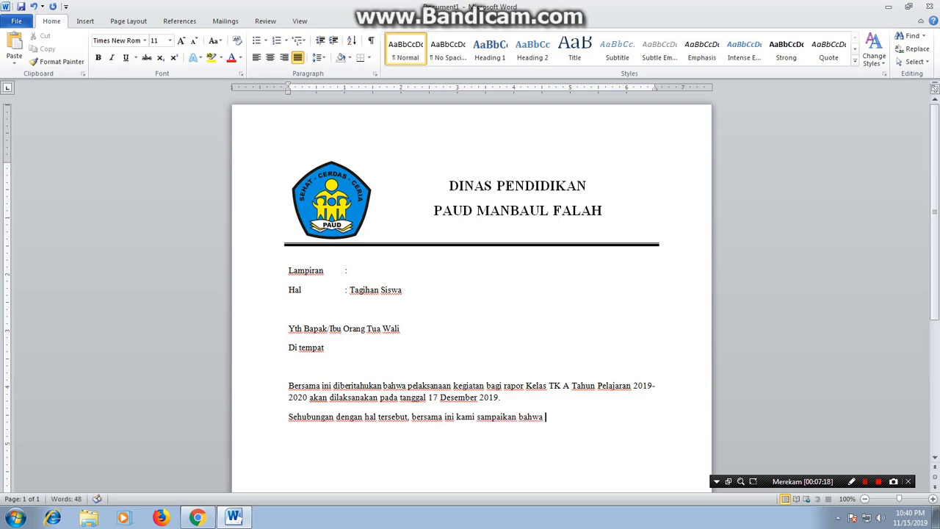
type("setiap siswa dibeb")
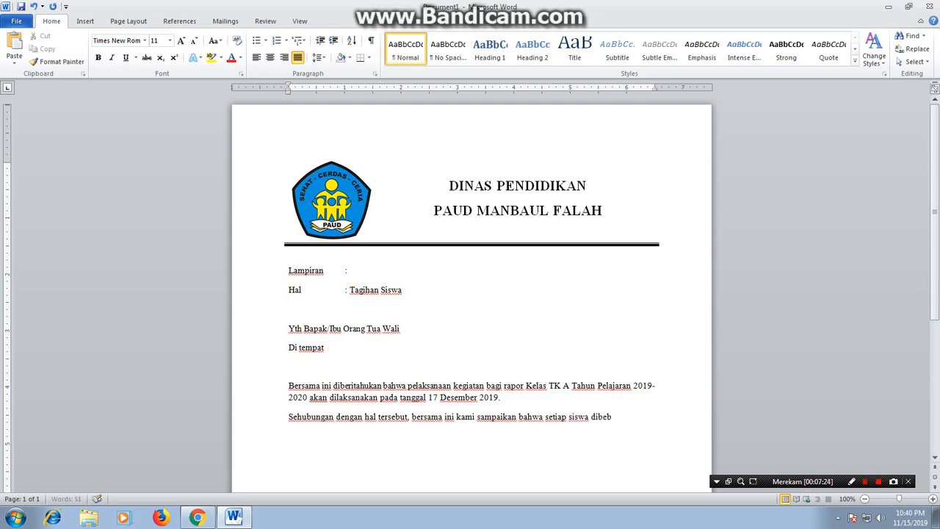
type("ani biaya sebes")
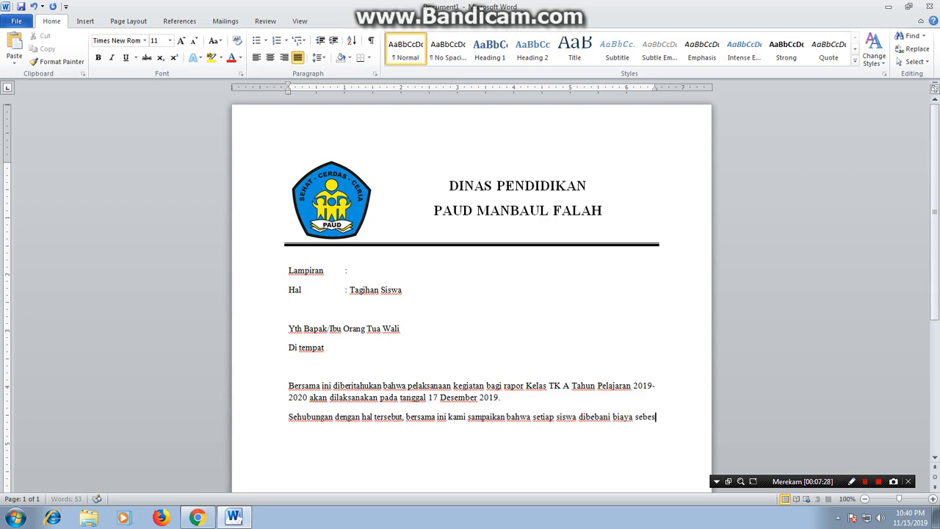
type("ar ")
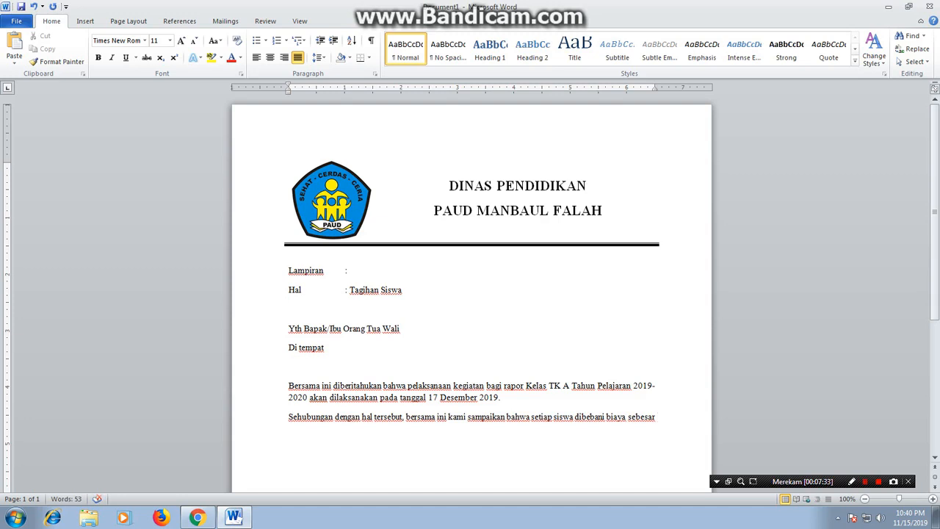
Complete the fee sentence with "Rp. 450.000,00 yang dapat dibayarkan paling lambat tanggal 20 November 2019."
type("Rp. ")
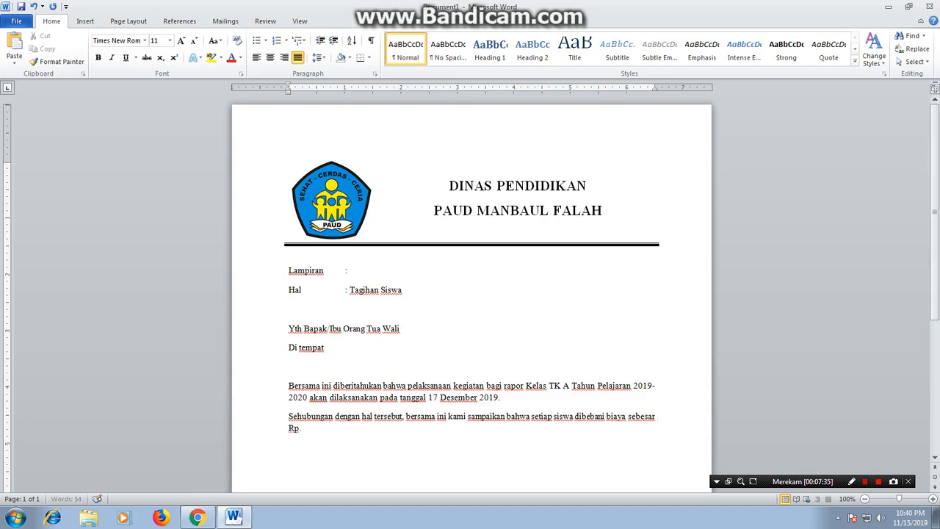
type("450.000,00 yang dapat d")
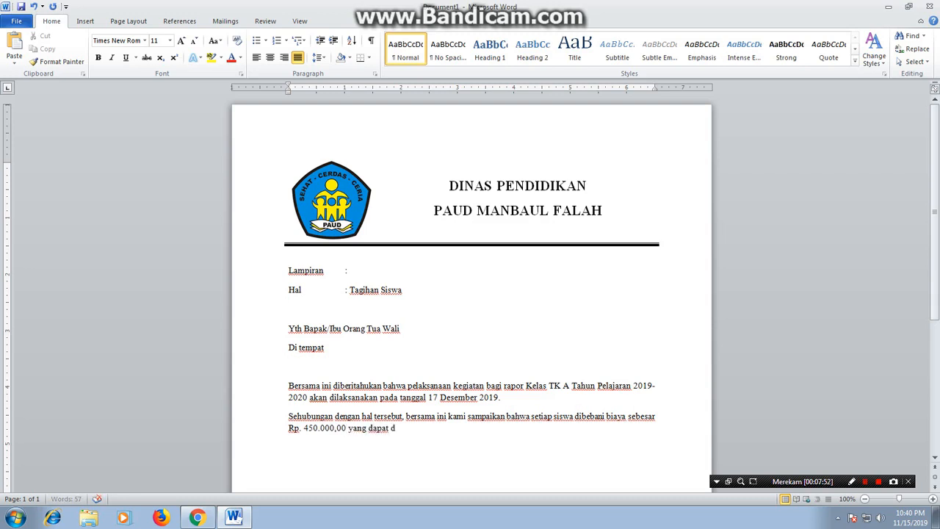
type("ibayarkan paling ")
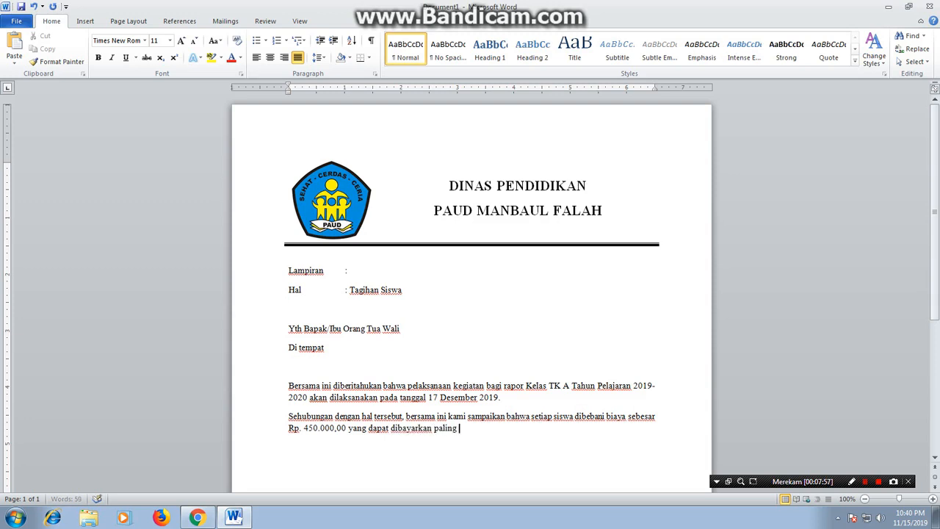
type("lambat tanggal 20")
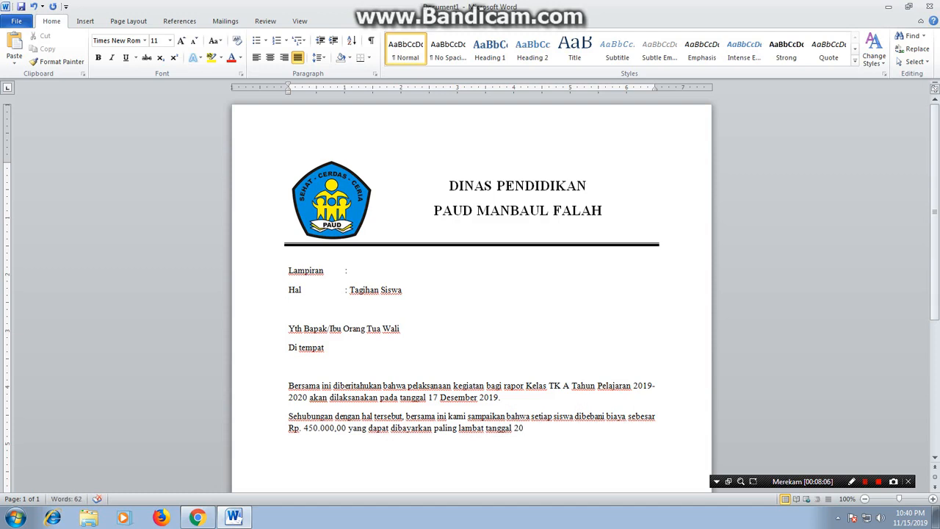
type("20")
key("BackSpace")
key("BackSpace")
type("November ")
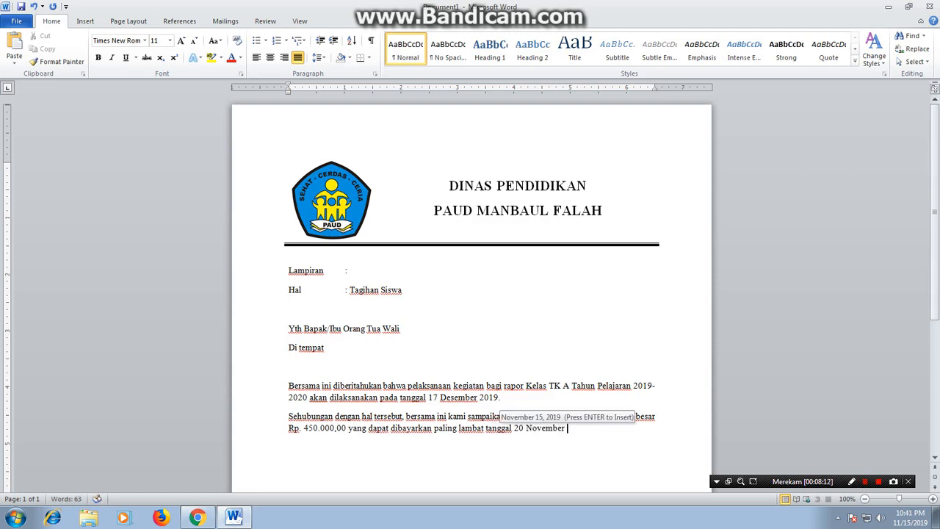
type("2019")
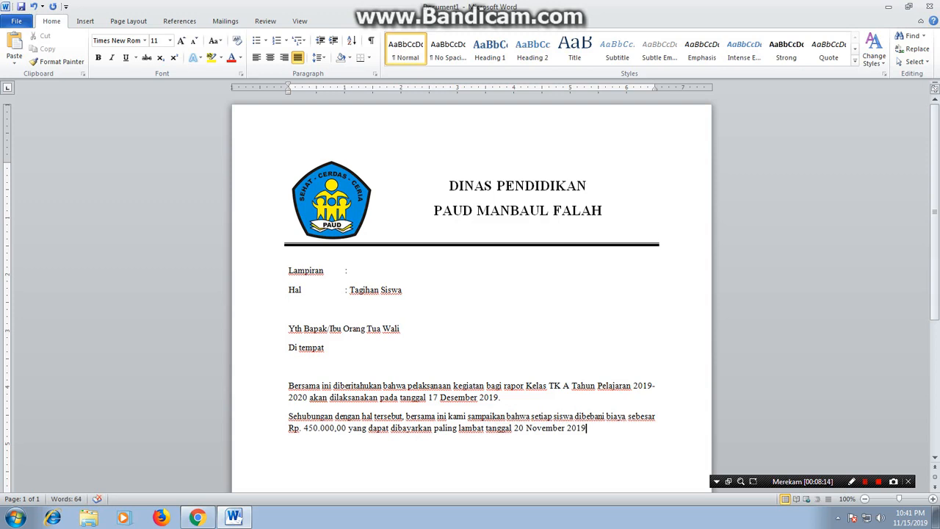
type(".")
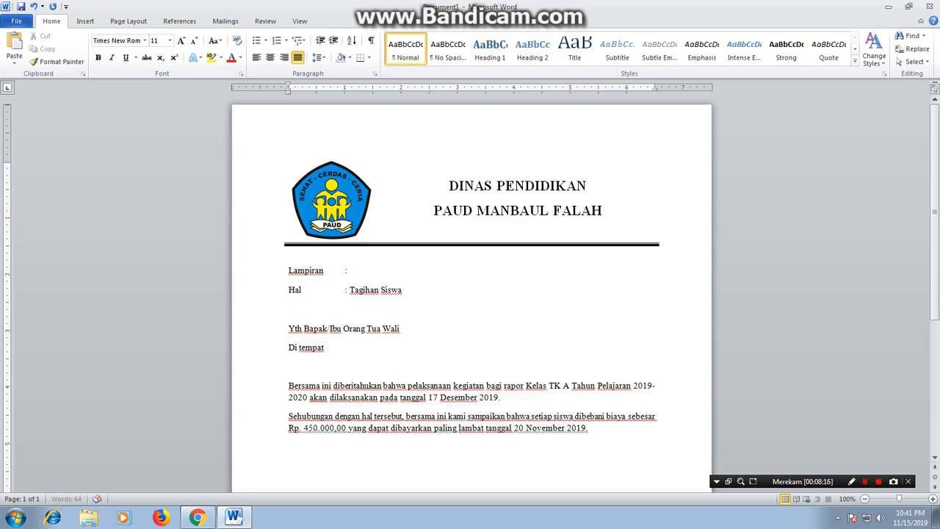
Leave a blank line and write the closing sentence "Atas kerja samanya kami ucapkan terima kasih."
key("Return")
key("Return")
type("Atas kerja samanya")
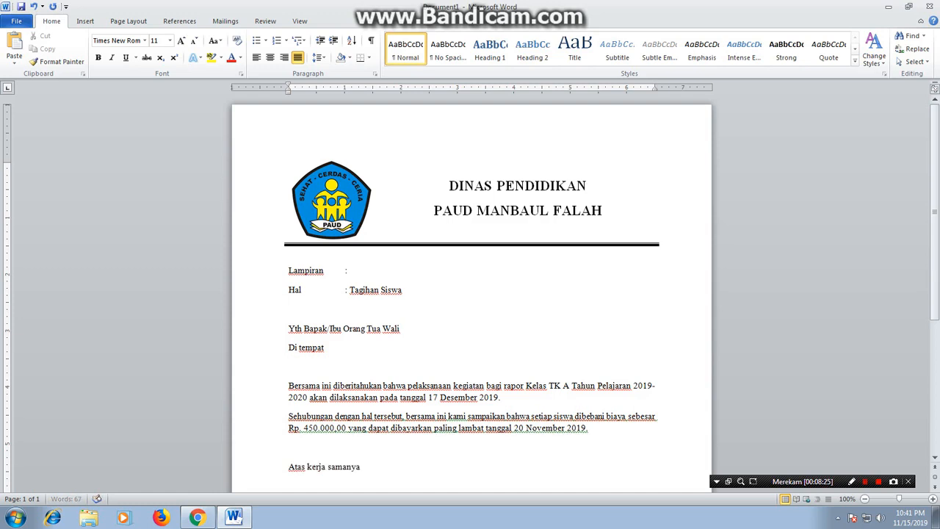
type(" kami ucapkan")
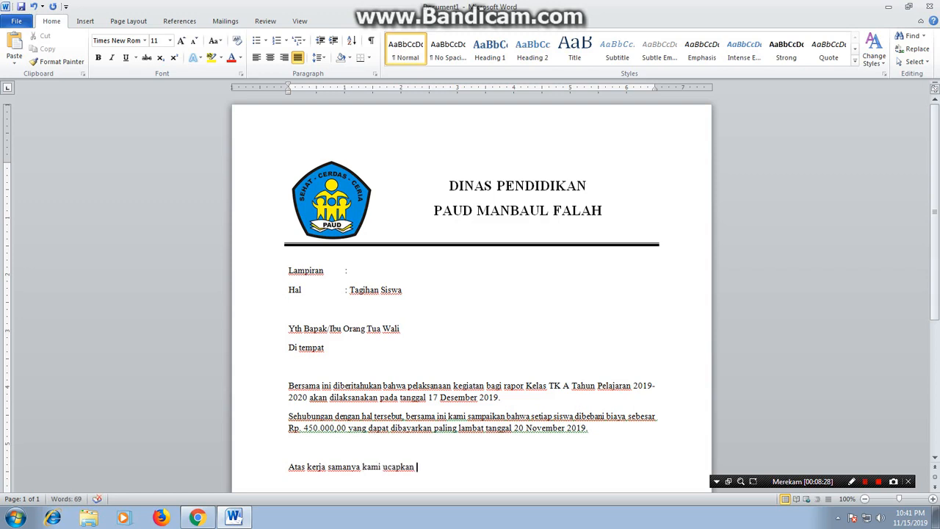
type(" terima kasih.")
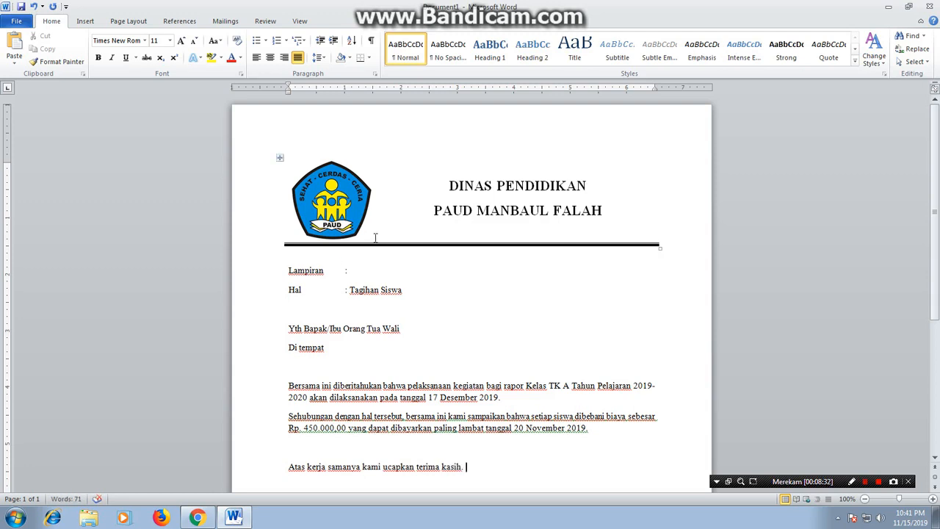
Below the closing sentence, add a "Ketua Panitia" signature block with blank signing space above a dotted line
scroll(374, 237, "down", 5)
key("Return")
key("Return")
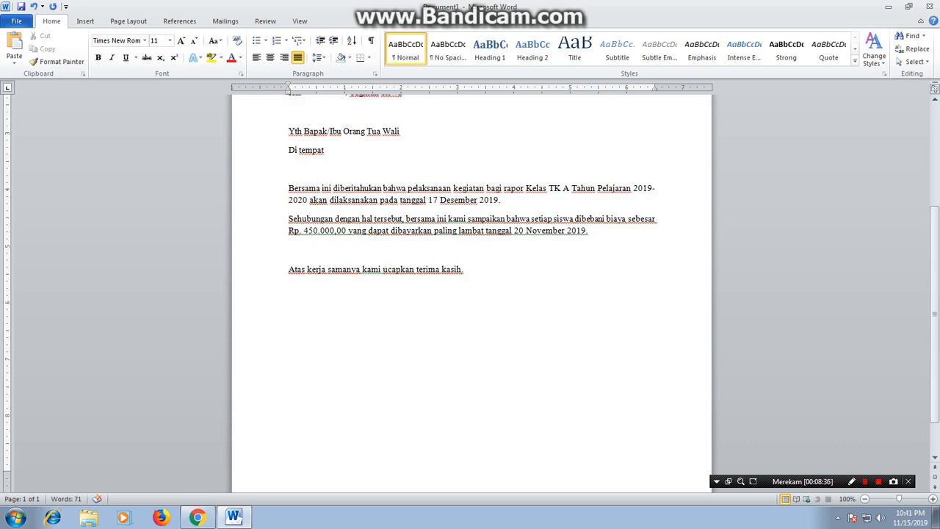
type("Ketua Panitia")
key("Return")
key("Return")
key("Return")
key("Return")
type("....................")
Use tabs to add "Kepala Sekolah" on the Ketua Panitia line and a matching dotted line beneath it
left_click(365, 311)
key("Tab")
type("Kepala")
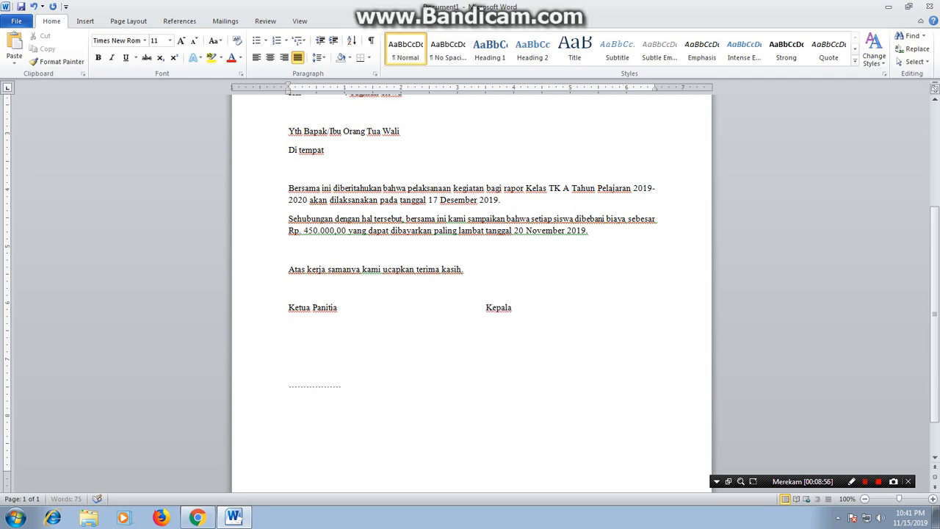
type(" Sekolah")
left_click(354, 386)
key("Tab")
key("Tab")
key("Tab")
key("Tab")
type(".......................")
Increase the indent of the whole signature block by two levels
mouse_move(528, 391)
left_mouse_down()
mouse_move(524, 375)
mouse_move(282, 312)
left_mouse_up()
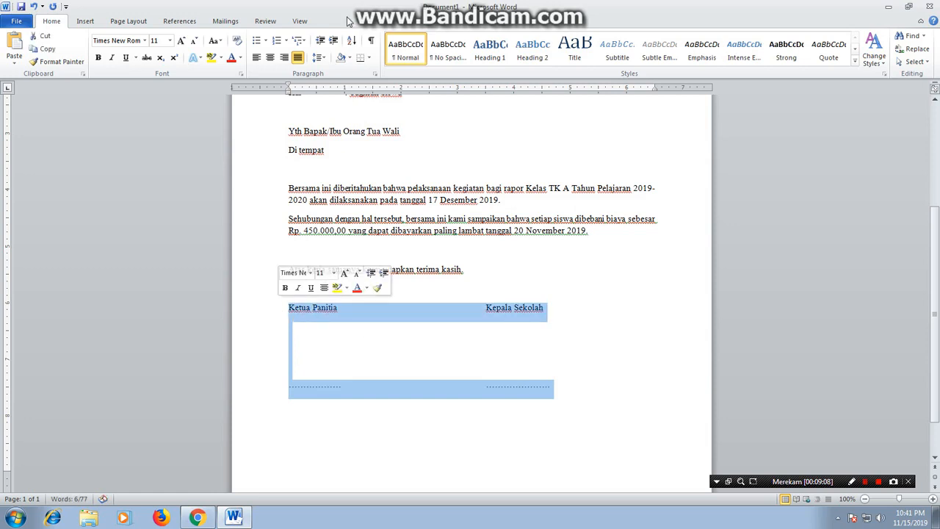
left_click(334, 40)
left_click(335, 40)
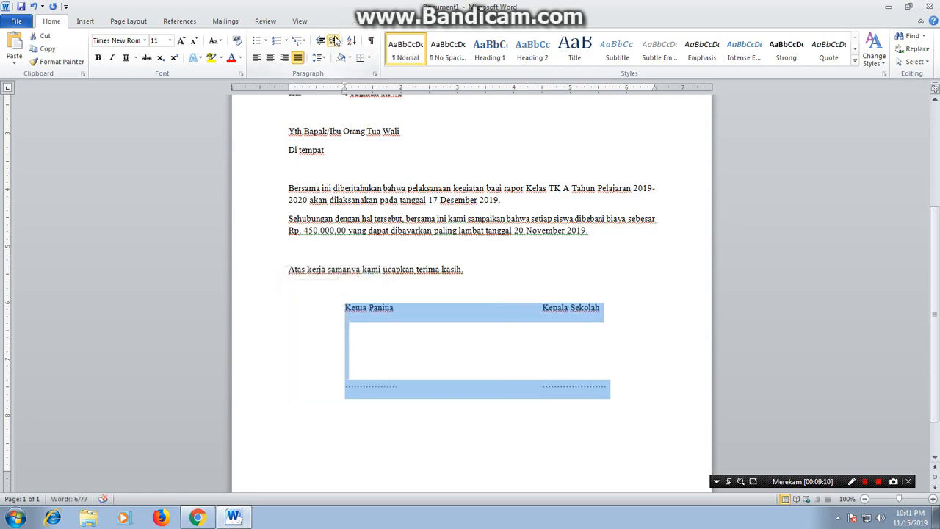
left_click(565, 339)
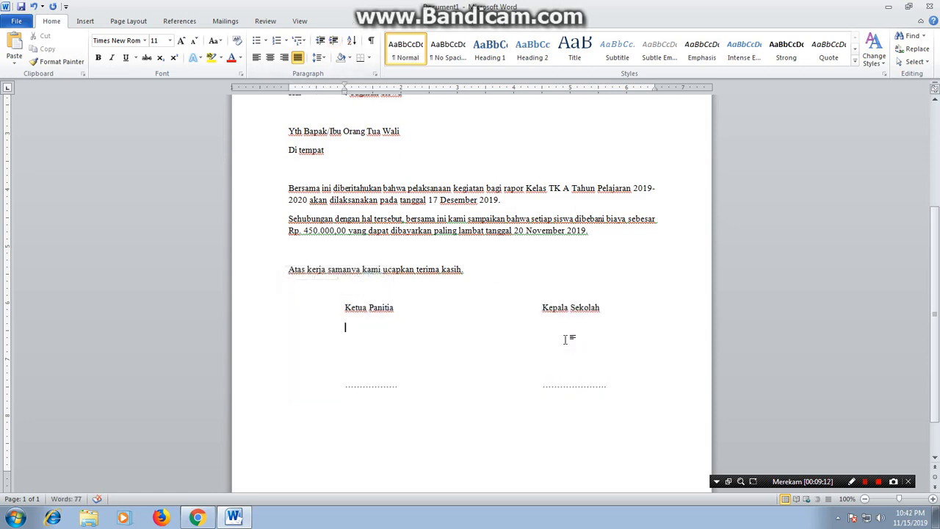
Make the lines from "Lampiran" through "Di tempat" bold
scroll(565, 340, "up", 5)
scroll(565, 339, "down", 6)
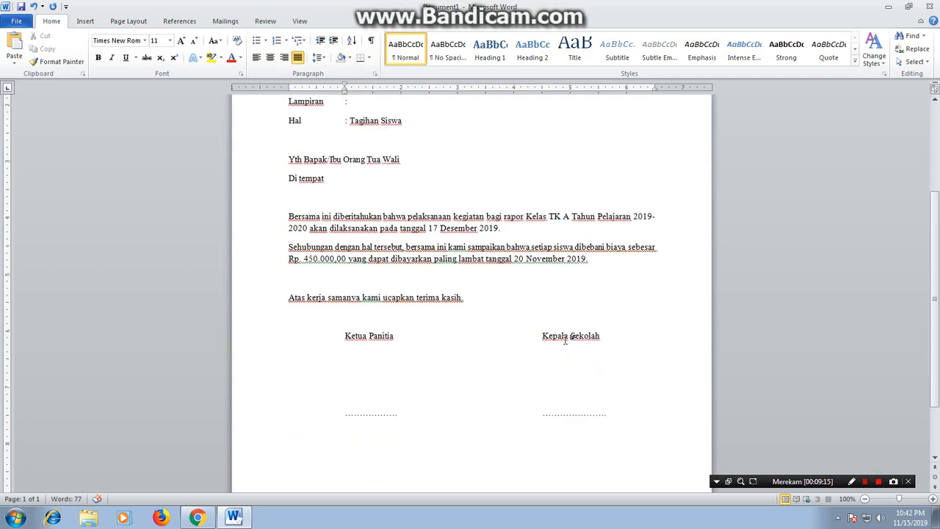
scroll(566, 339, "up", 6)
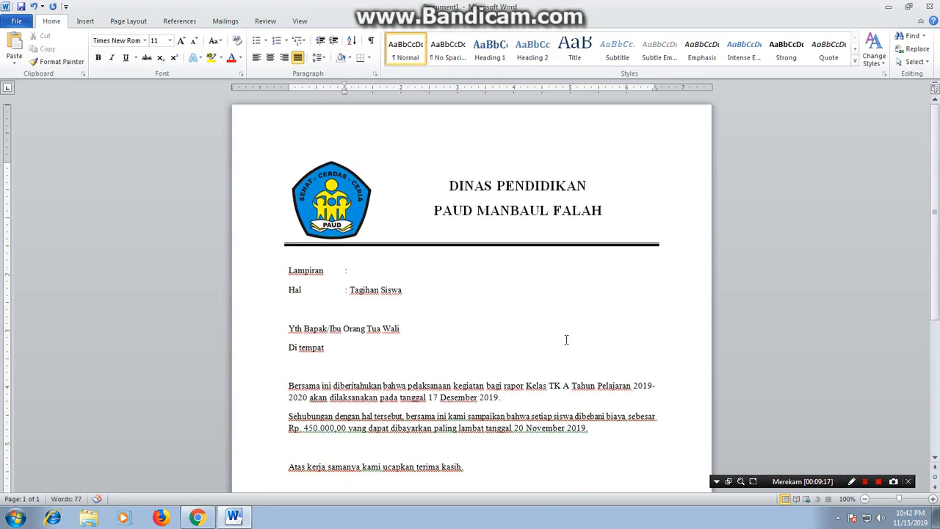
left_click_drag(401, 352, 266, 281)
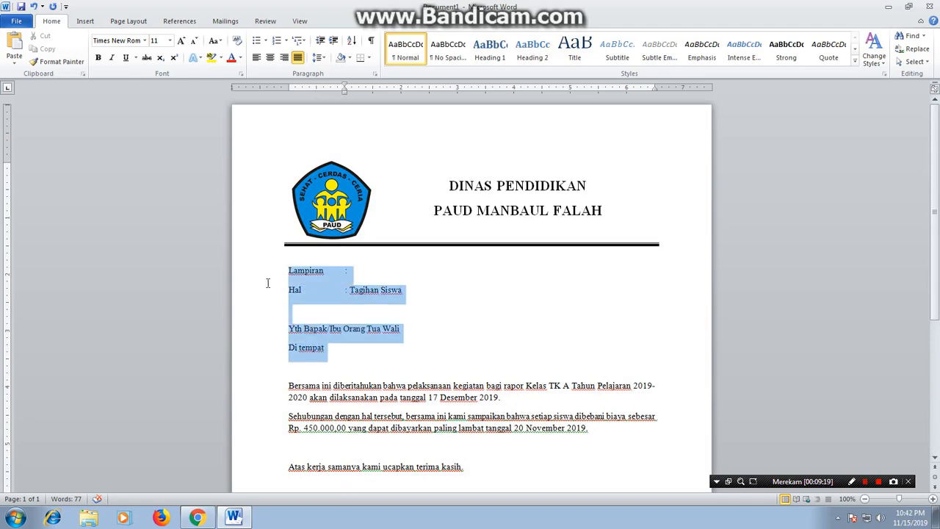
left_click(98, 57)
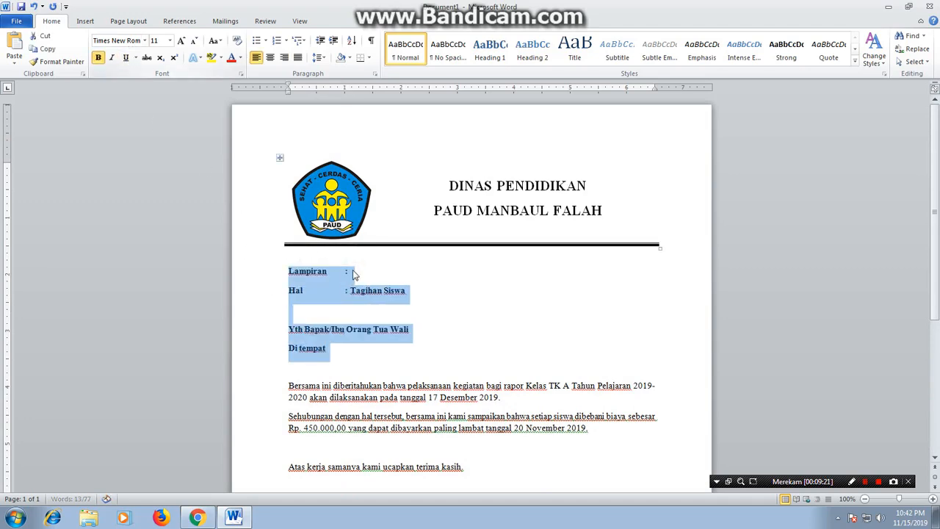
left_click(403, 291)
Insert a table of three columns and five rows on the second page and merge the cells of its top row
scroll(412, 295, "down", 6)
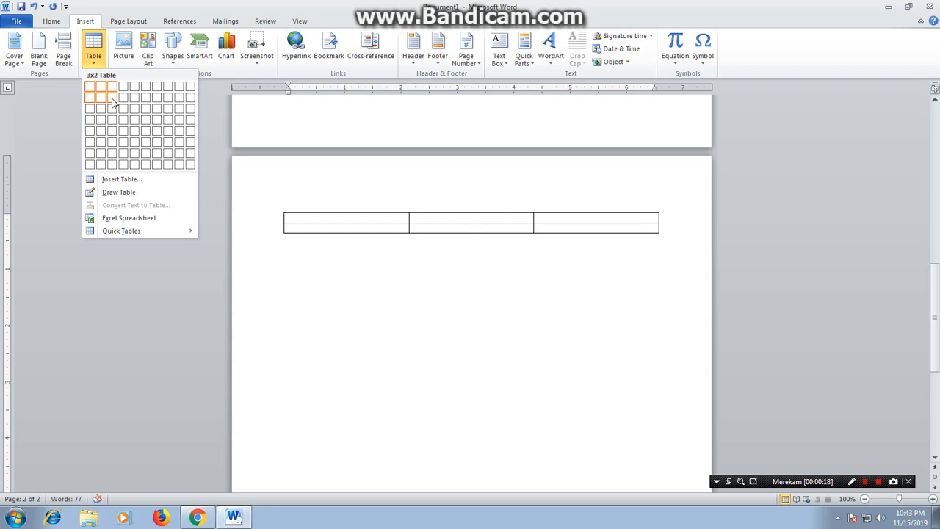
left_click(117, 131)
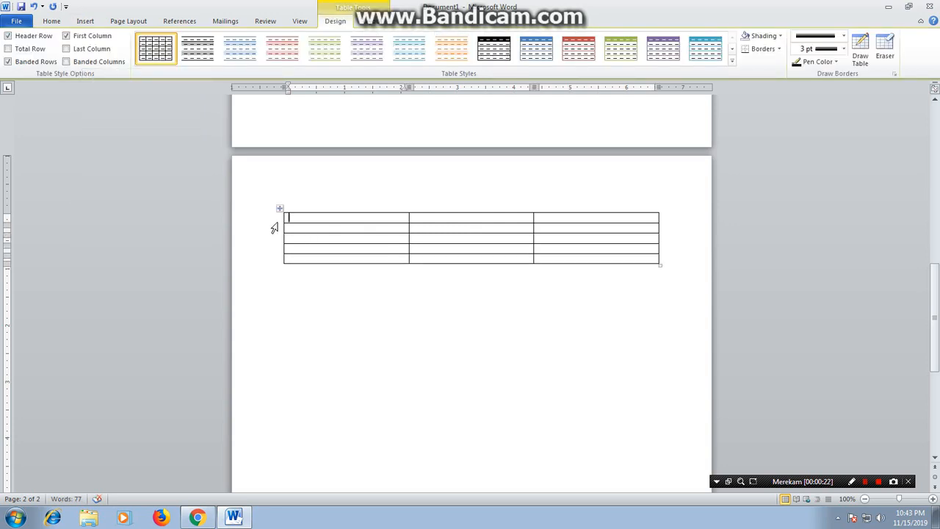
left_click_drag(287, 219, 563, 218)
right_click(563, 218)
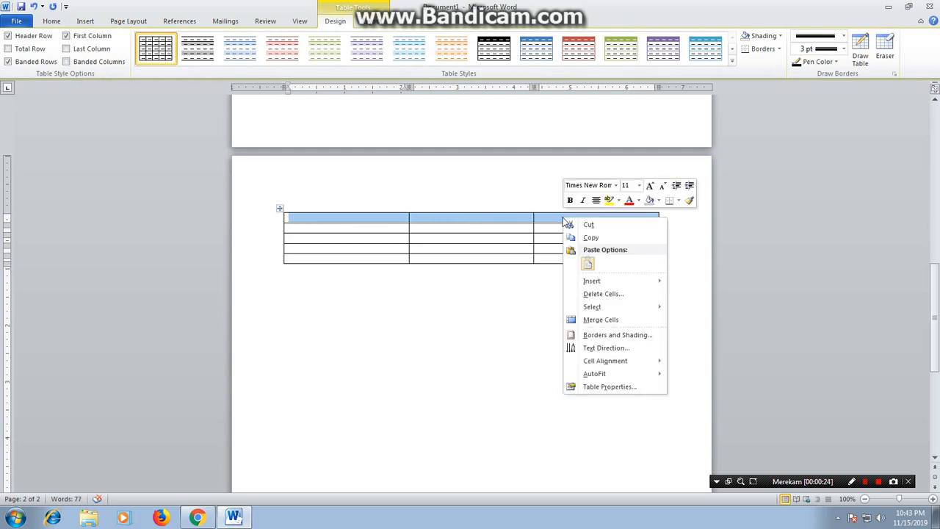
left_click(620, 321)
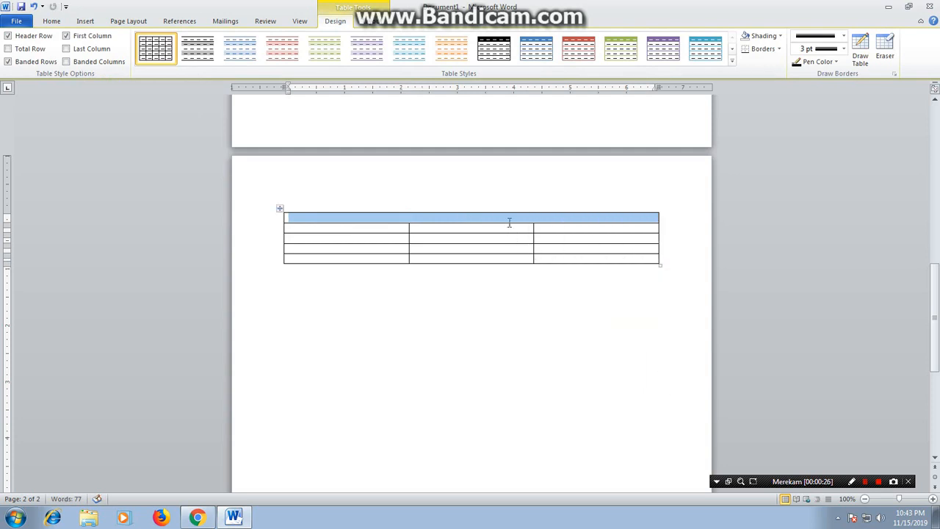
left_click(507, 222)
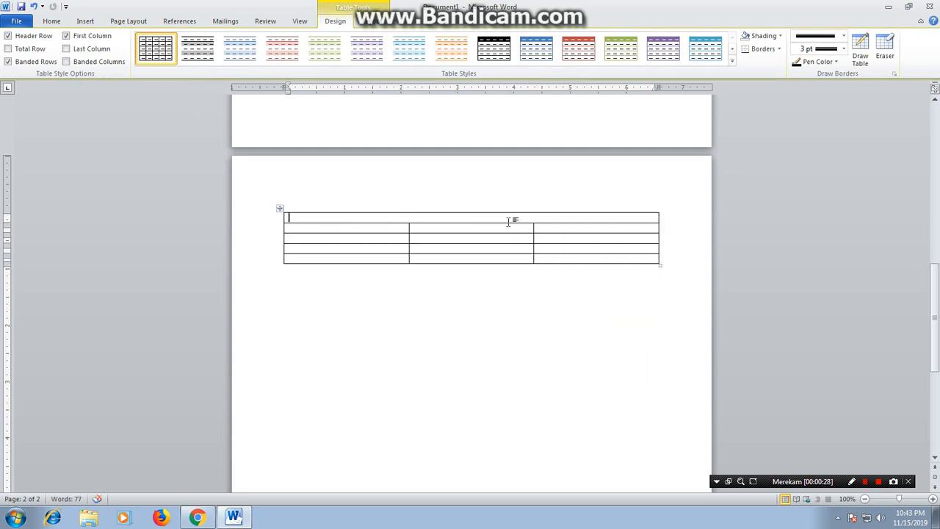
Enter the table title "BIAYA PENDIDIKAN" and "PAUD MANBAUL FALAH TAHUN 2019" on two lines in the merged top row
type("BIAYA PEN")
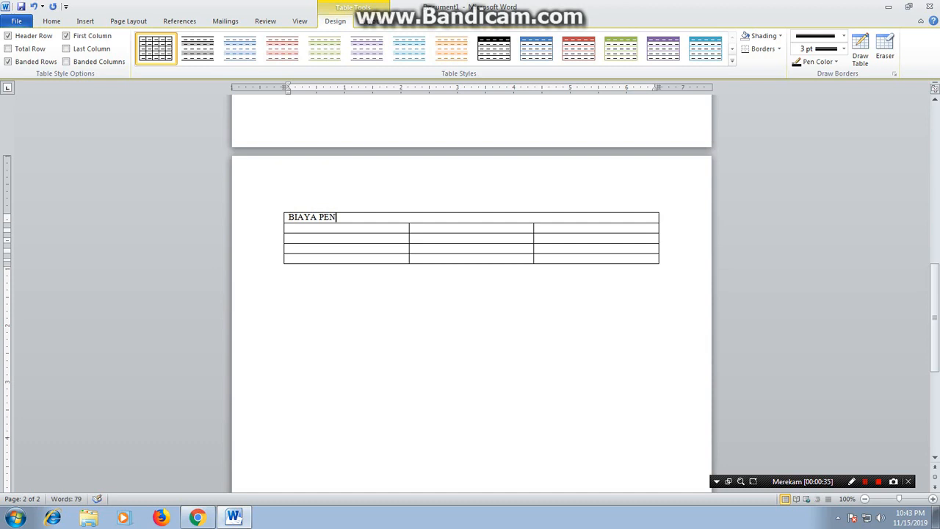
type("DIDIKAN")
key("Return")
type("PA")
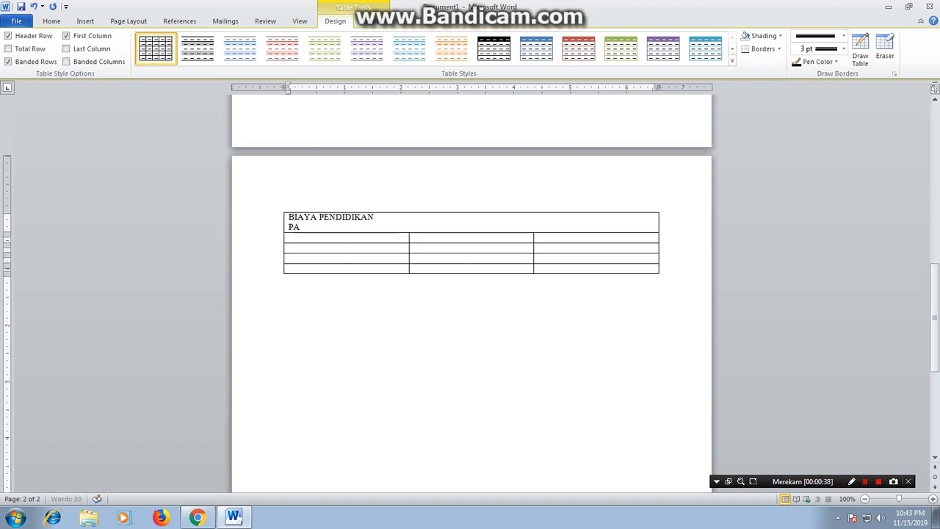
type("UD MANBA")
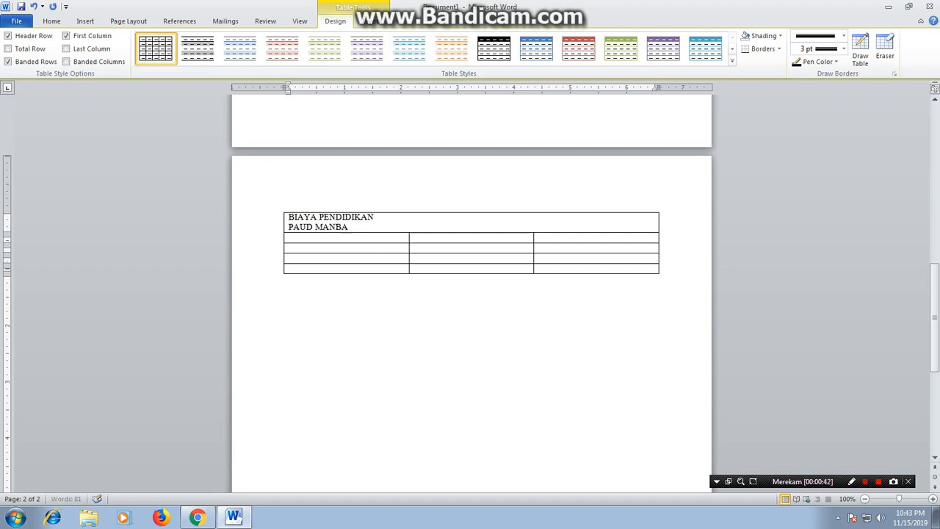
type("UL FALAH TAHUN 2")
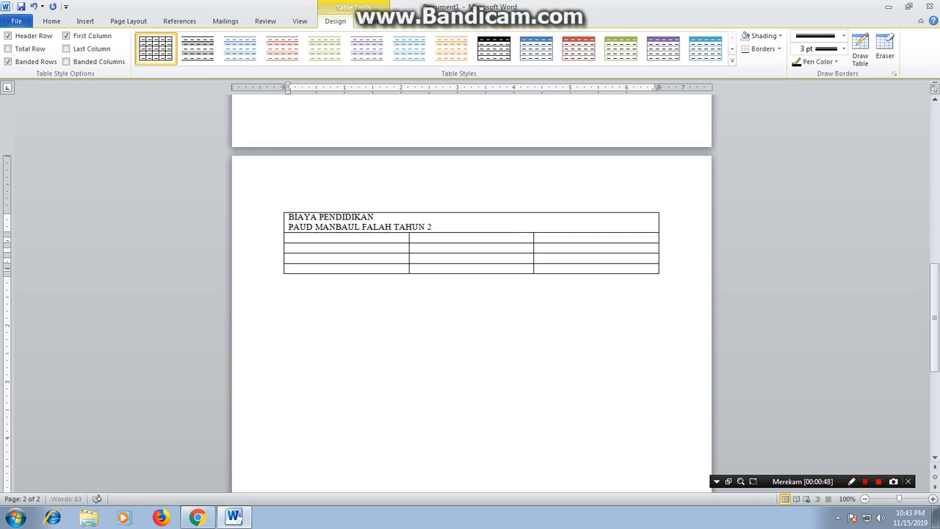
type("019")
Centre the two title lines in the table's top row and enlarge their text to 12 pt
left_click(283, 229)
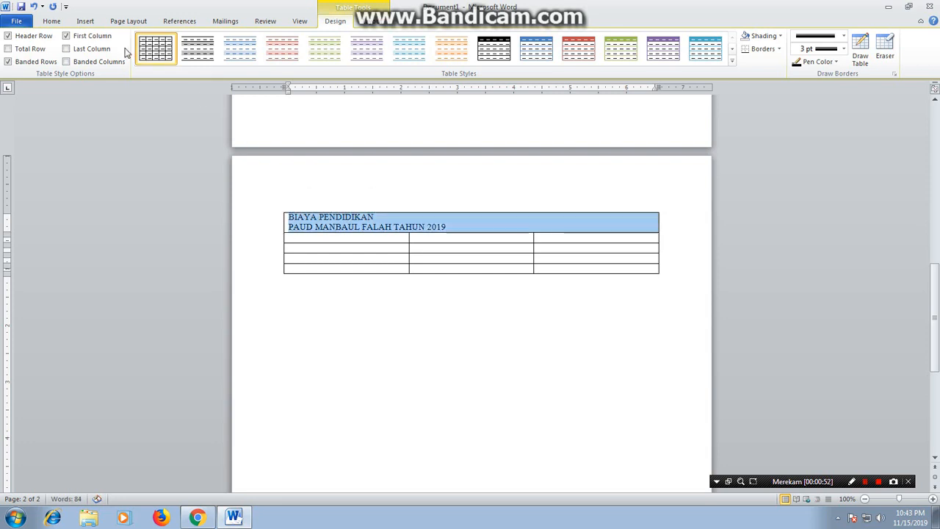
left_click(54, 22)
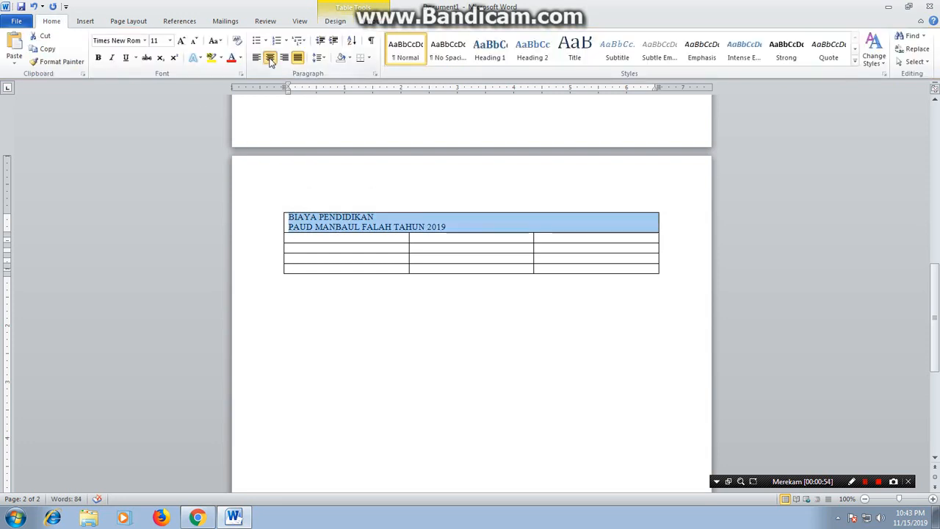
left_click(270, 59)
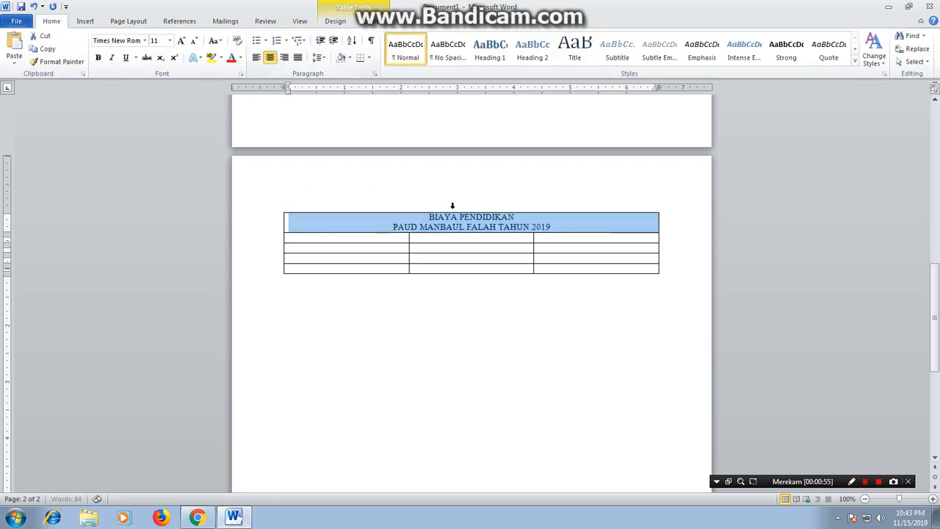
left_click(181, 41)
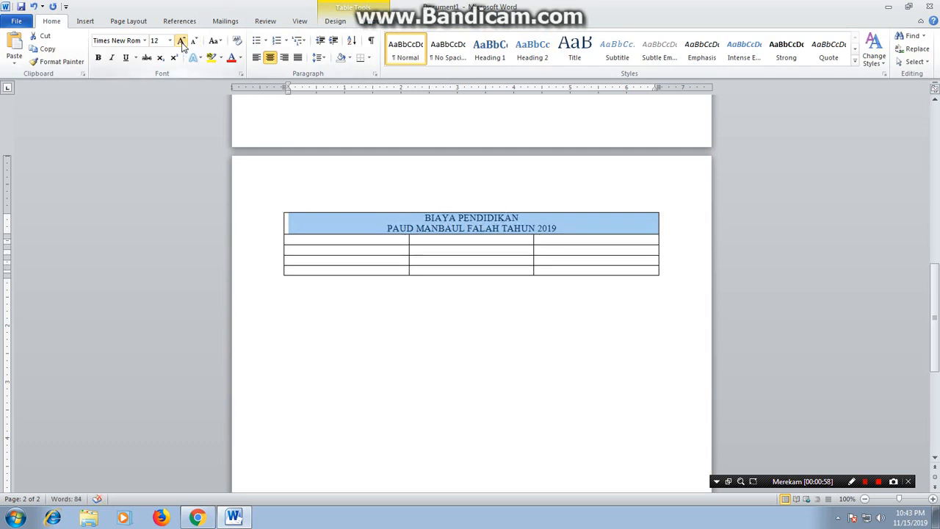
right_click(500, 228)
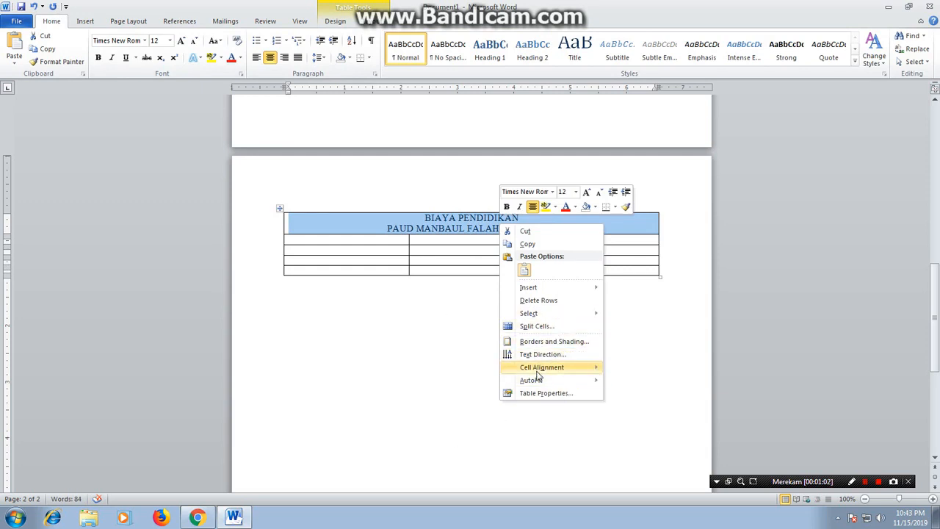
mouse_move(554, 373)
left_click(407, 342)
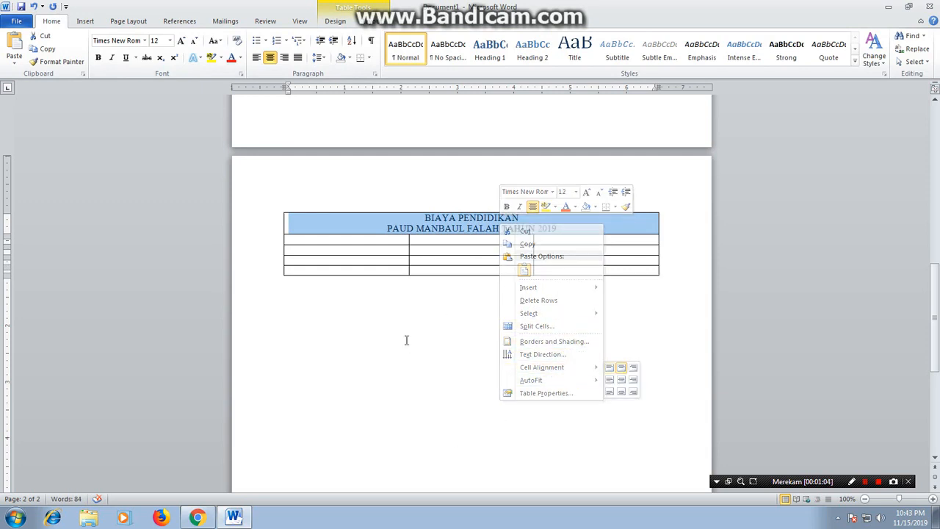
Set the line spacing of the table's title row to 1.5 lines
left_click(376, 74)
left_click(528, 276)
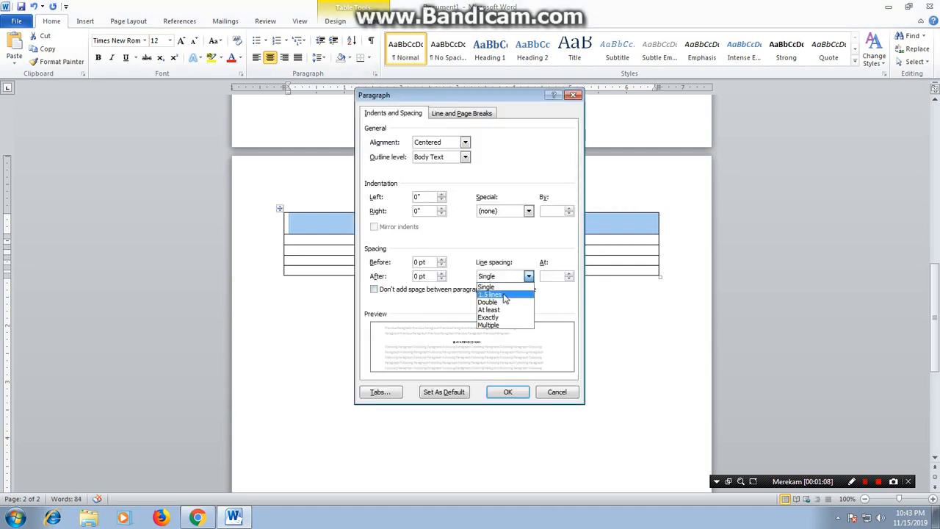
left_click(505, 297)
left_click(499, 392)
left_click(496, 332)
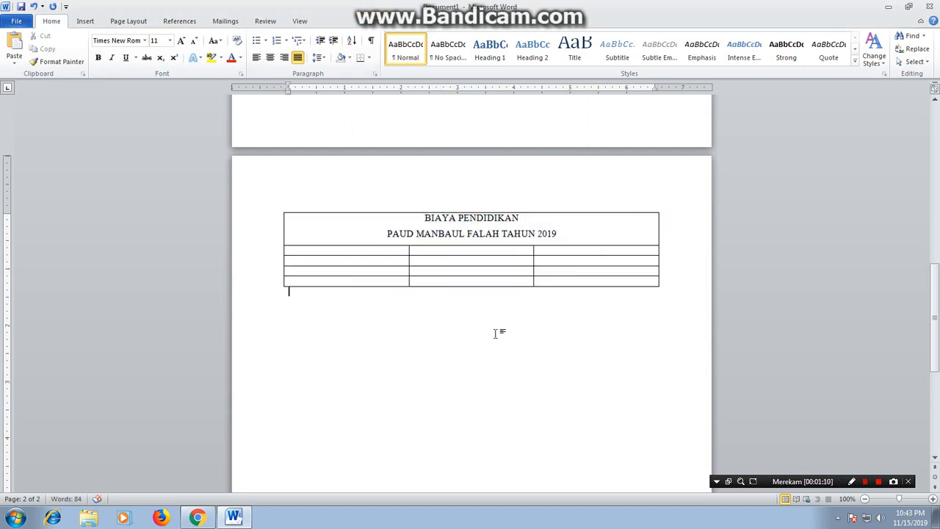
Align the title text in the top row to the centre of its cell both horizontally and vertically
left_click(286, 238)
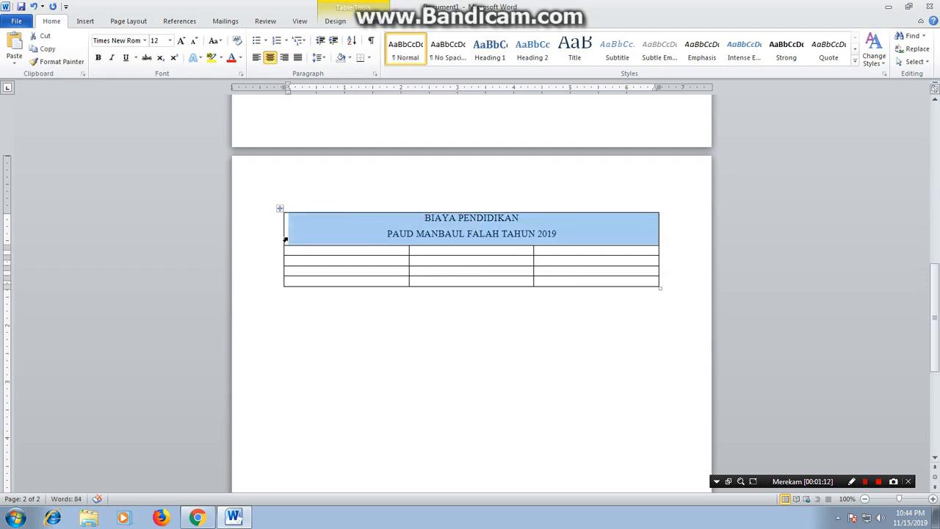
right_click(285, 239)
mouse_move(361, 382)
left_click(411, 393)
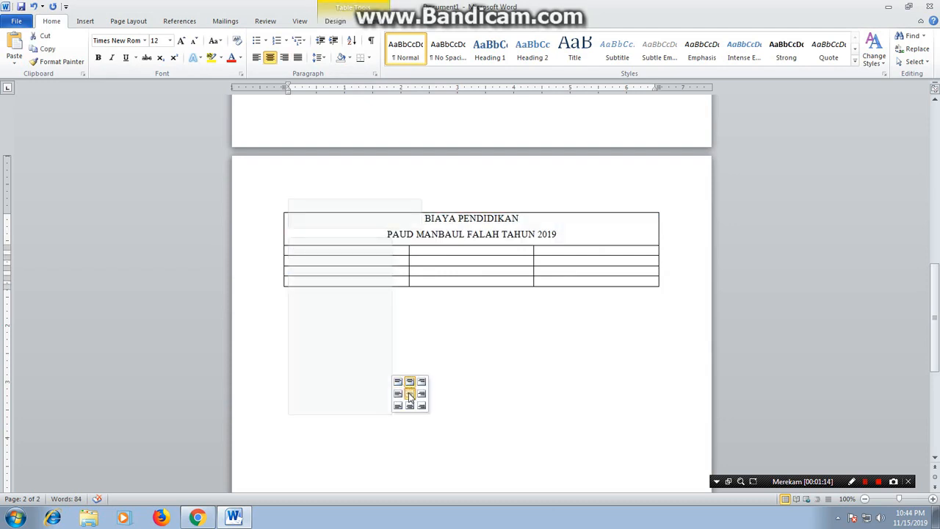
left_click(446, 233)
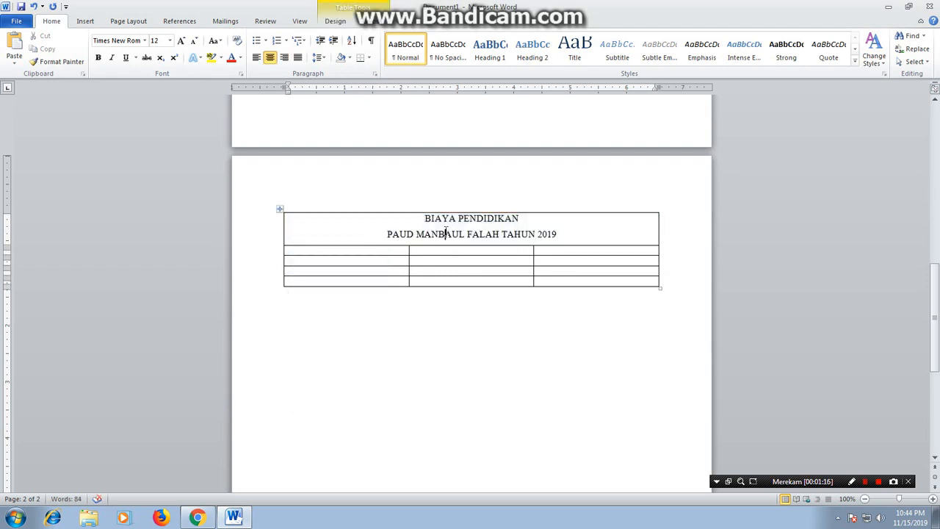
Enter "Biaya Pertahun" in the first cell of the table's second row
left_click(371, 252)
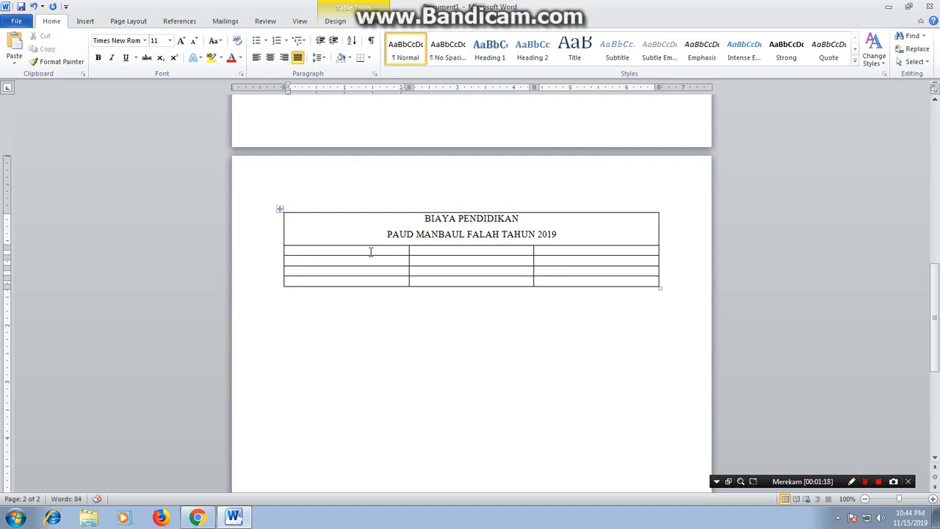
type("S")
key("BackSpace")
type("Biaya Per")
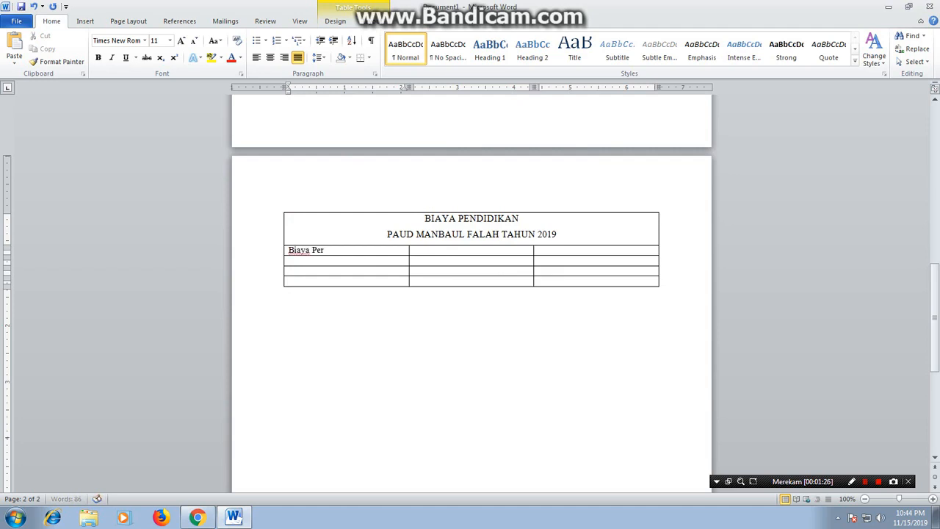
type("tahun")
Merge the three cells of the "Biaya Pertahun" row and centre its text
left_click_drag(285, 252, 549, 250)
right_click(548, 250)
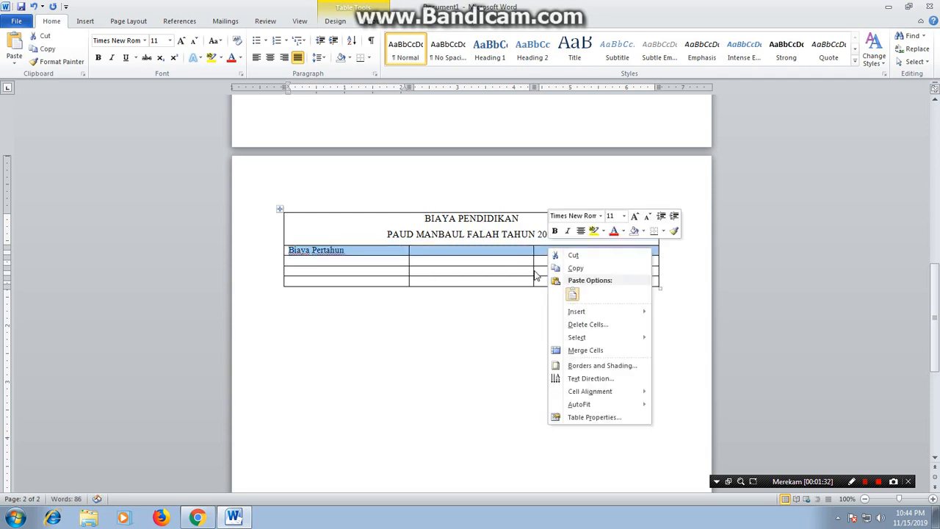
left_click(593, 351)
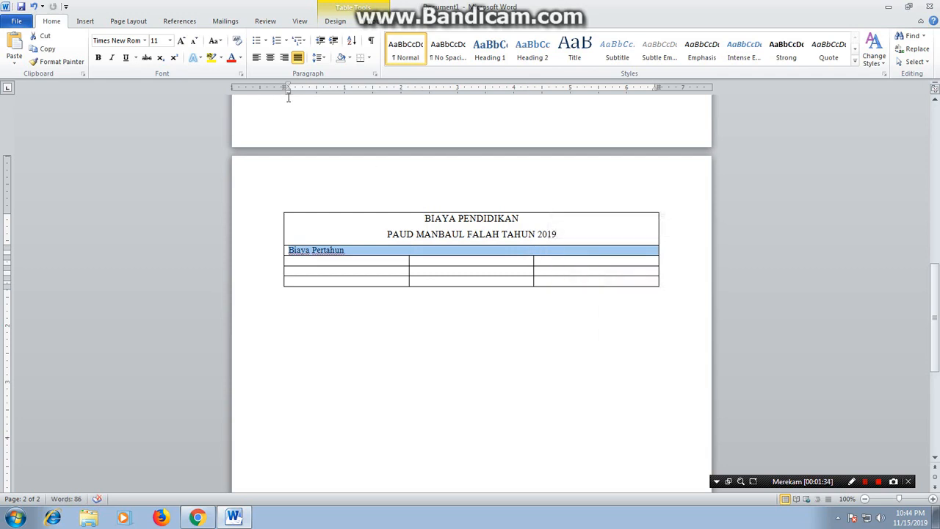
left_click(271, 58)
Fill the row below "Biaya Pertahun" with the centred column headings "NO", "Jenis Biaya" and "Besaran"
scroll(414, 254, "down", 1)
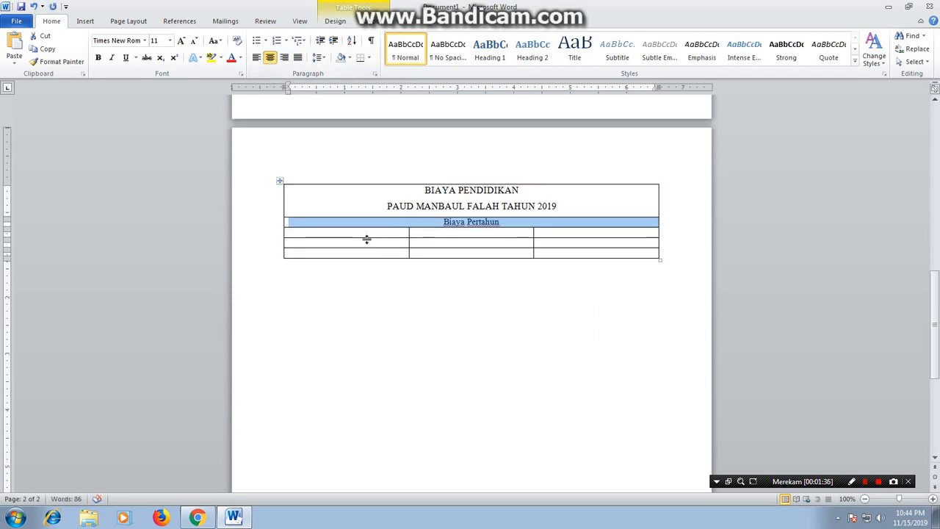
left_click(373, 232)
key("ctrl+j")
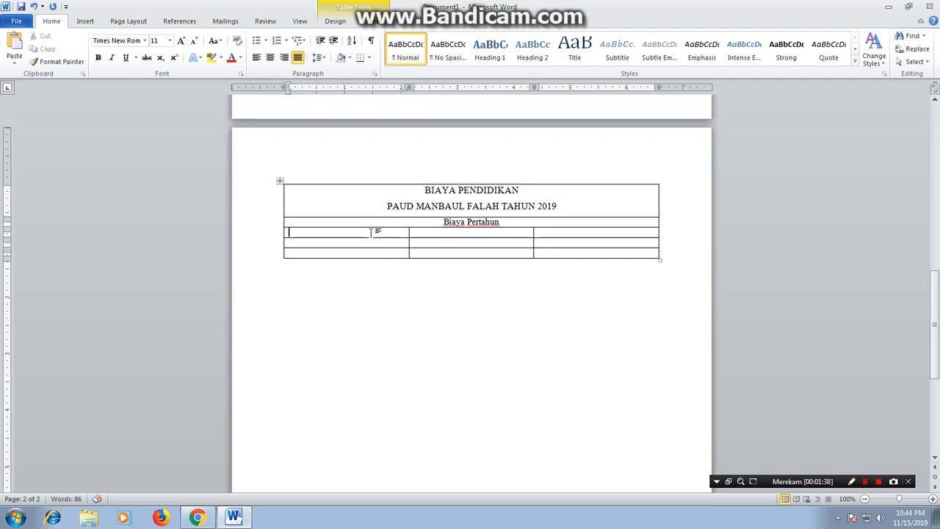
type("NO")
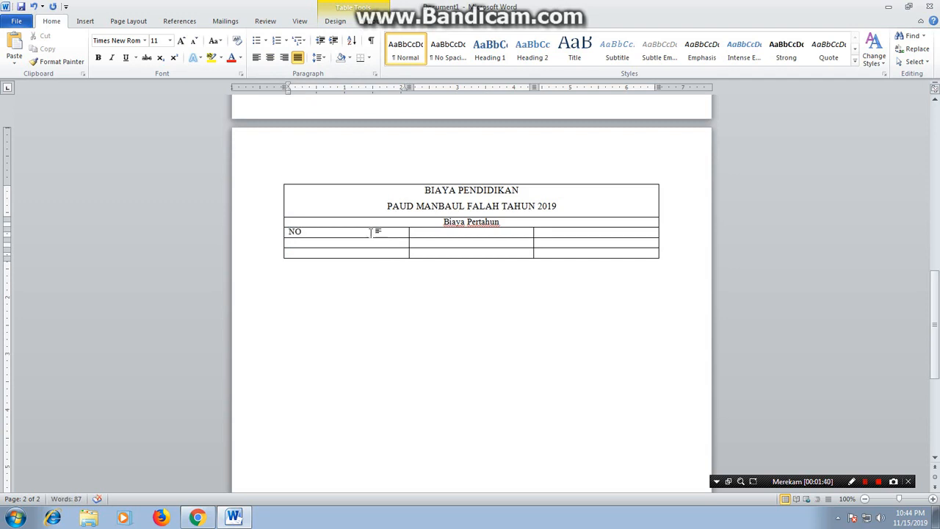
key("ctrl+e")
key("Tab")
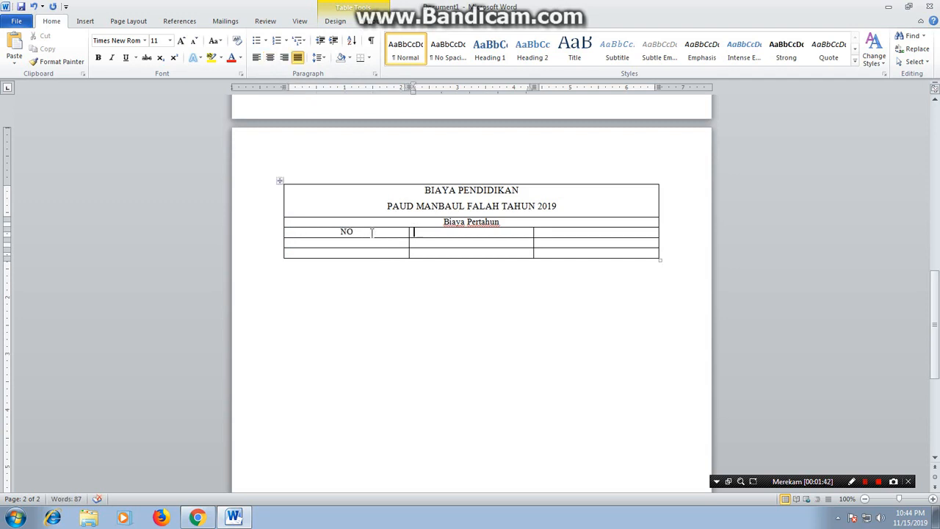
key("ctrl+e")
type("J")
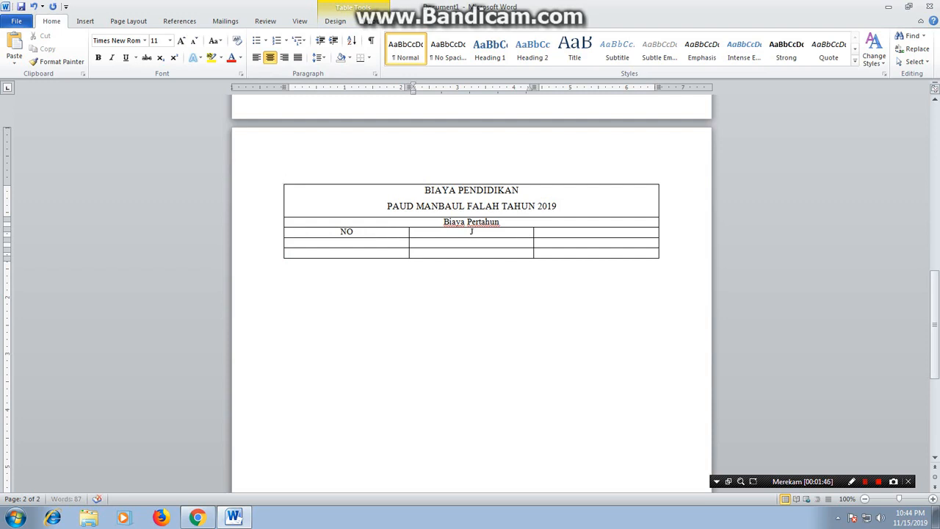
type("enis Biaya")
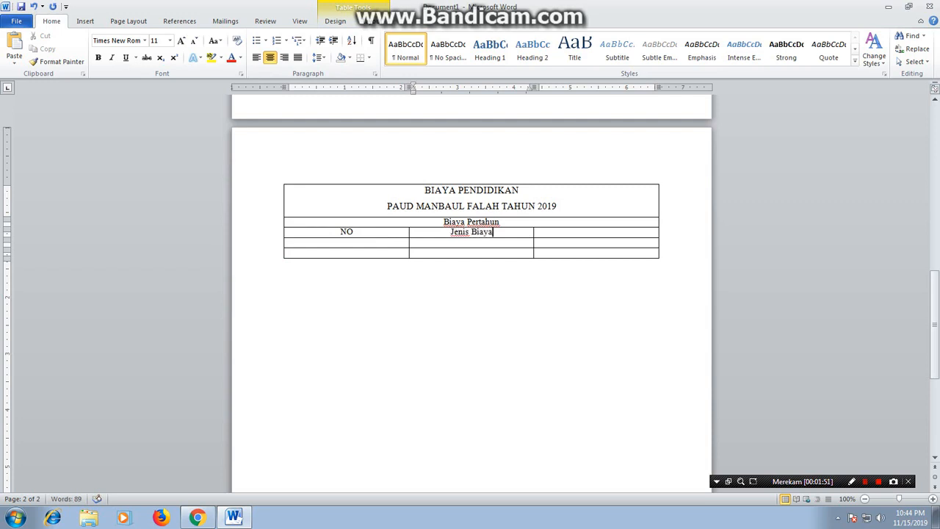
left_click(589, 232)
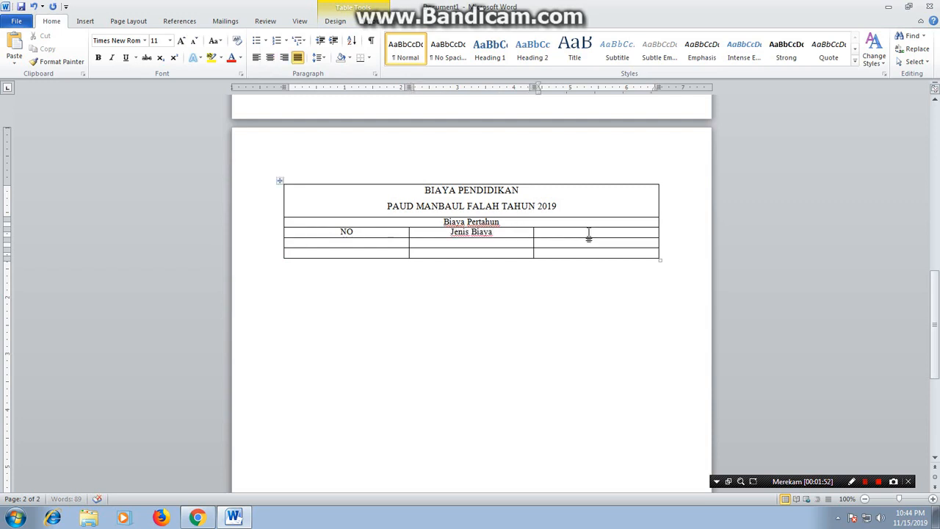
key("ctrl+e")
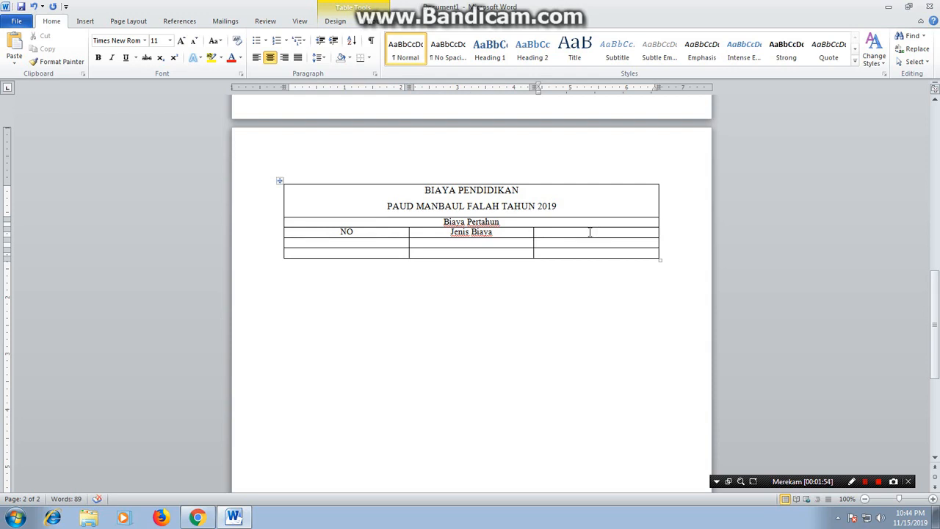
type("Besaran")
Enter 1 and 2 in the two cells under "NO" and append five empty rows to the end of the table
left_click(380, 241)
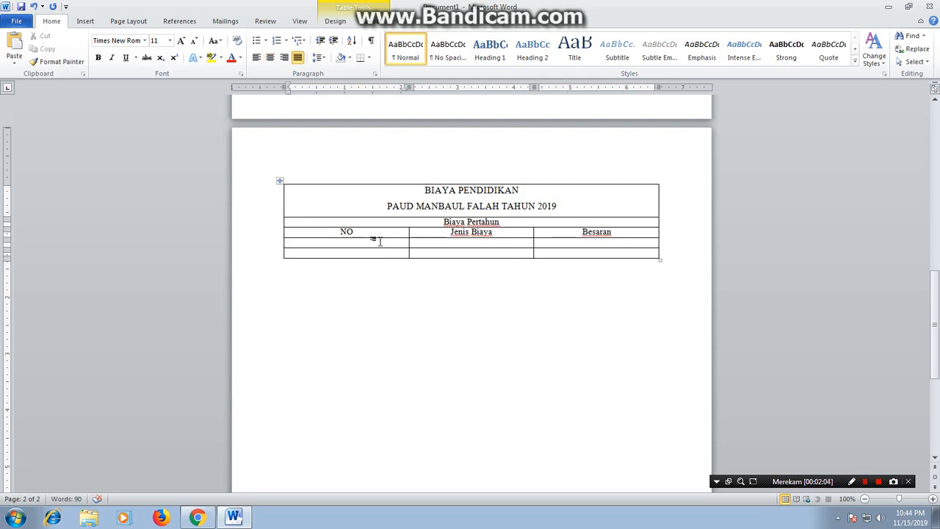
type("1")
key("Down")
type("2")
key("Tab")
key("Tab")
key("Tab")
key("Tab")
key("Tab")
key("Tab")
key("Tab")
key("Tab")
key("Tab")
key("Tab")
key("Tab")
key("Tab")
key("Tab")
key("Tab")
key("Tab")
key("Tab")
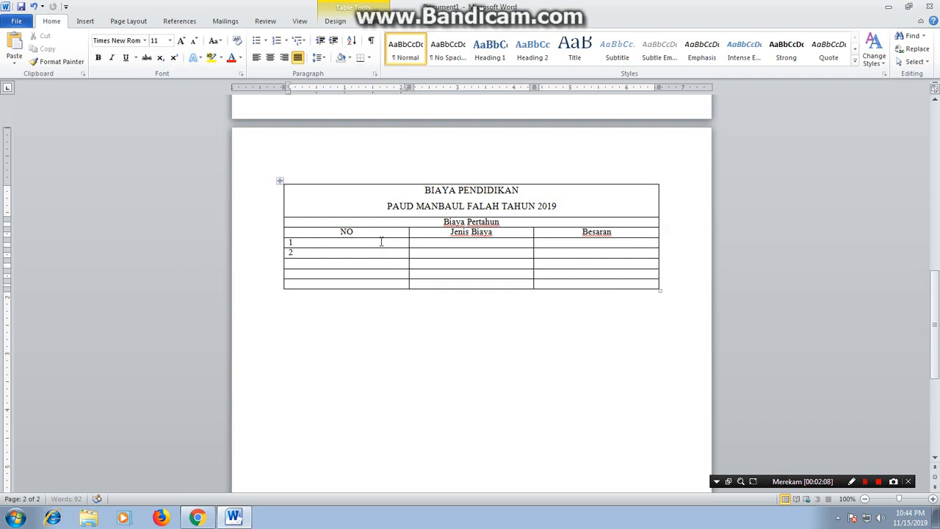
Continue the "NO" column with 3 and 4, and centre all its cells below the heading
left_click(308, 262)
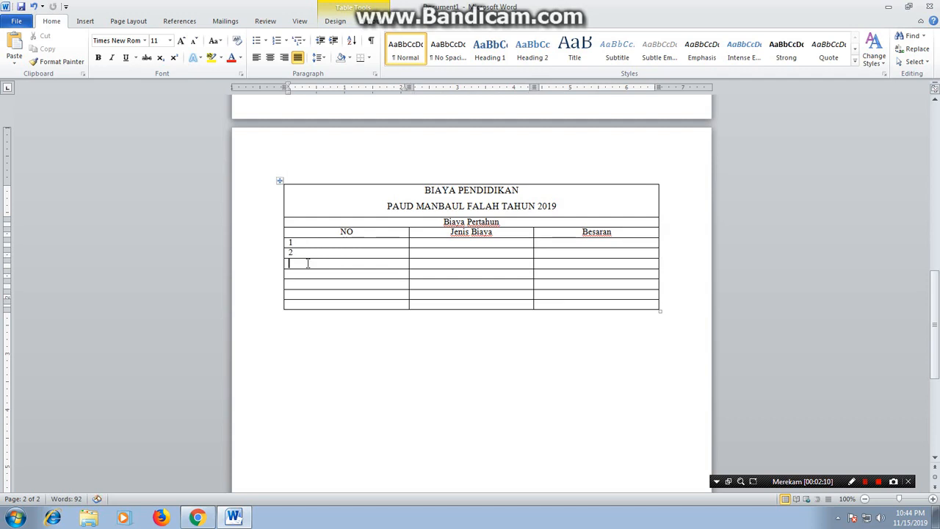
type("3")
key("Down")
type("4")
left_click_drag(288, 245, 297, 307)
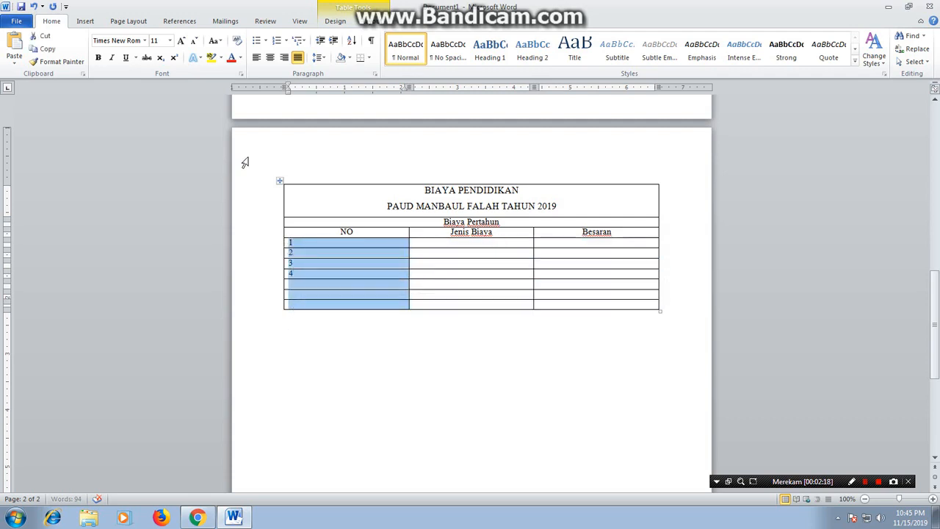
left_click(270, 57)
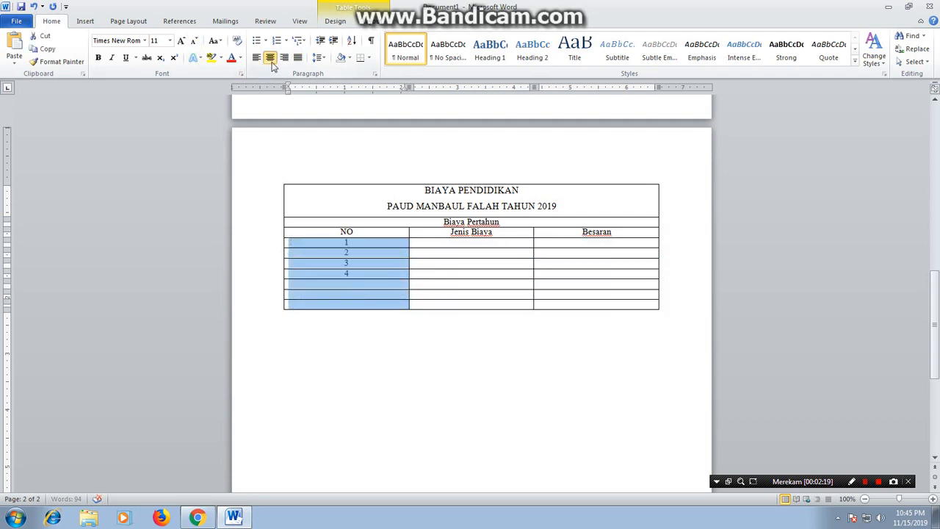
Enter "Admistrasi" as the fee type for item 1 under "Jenis Biaya" and centre it
left_click(480, 243)
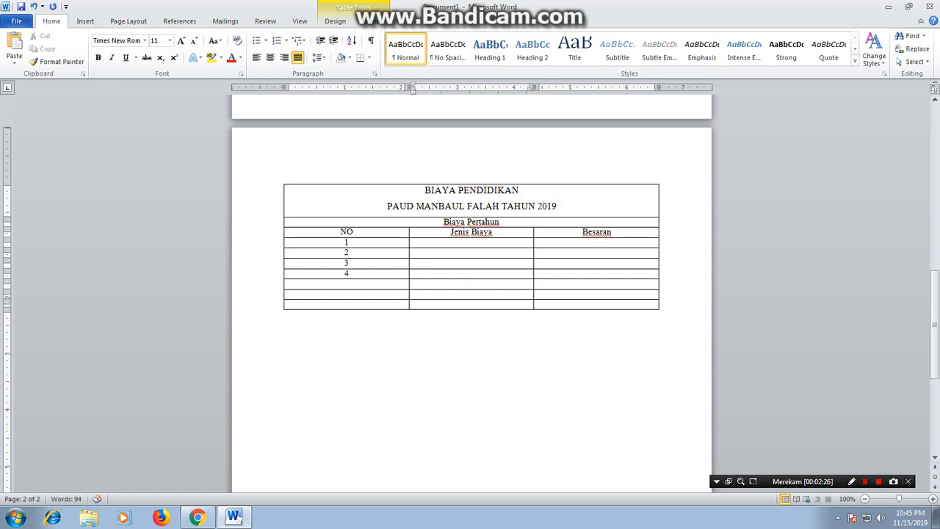
type("Admistrasi")
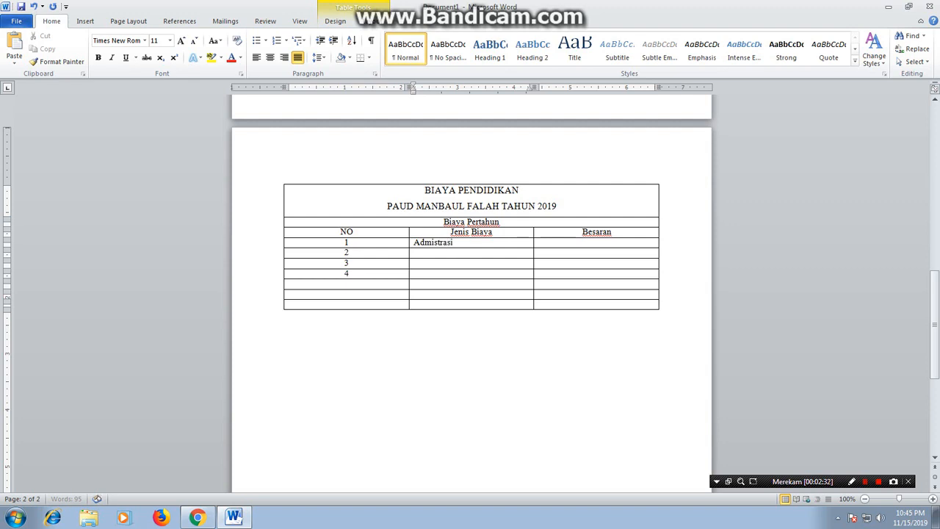
key("ctrl+e")
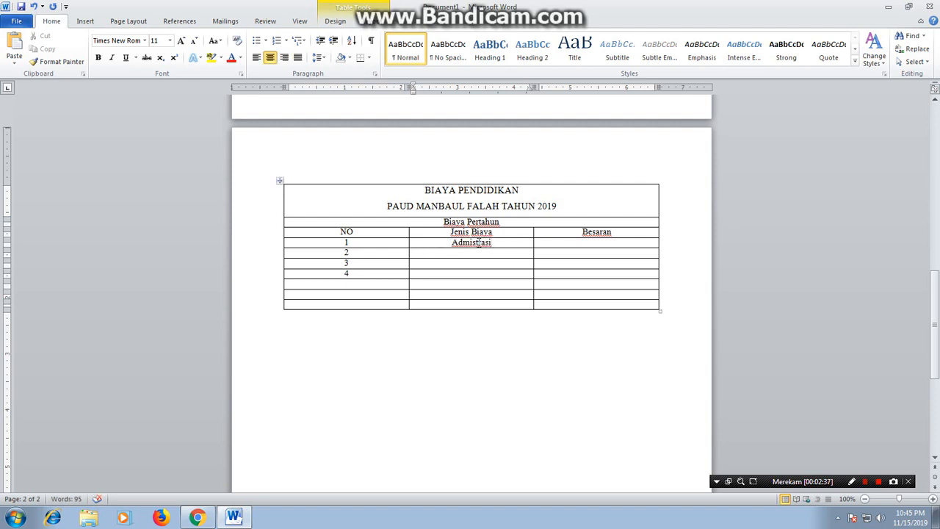
Enter "Uang Pendapatan" and "Iuran Pembangunan" as centred fee types for items 2 and 3
key("Down")
key("ctrl+e")
type("Uang Pendapatan")
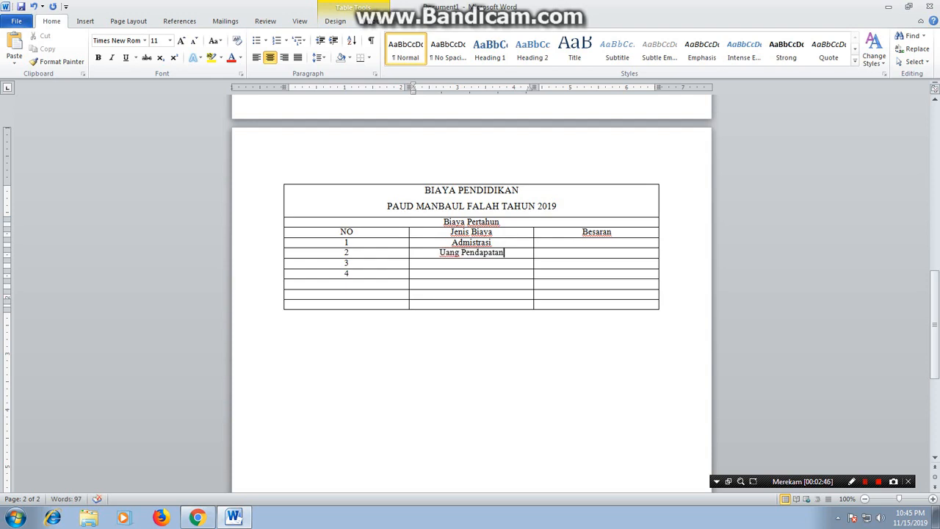
key("Down")
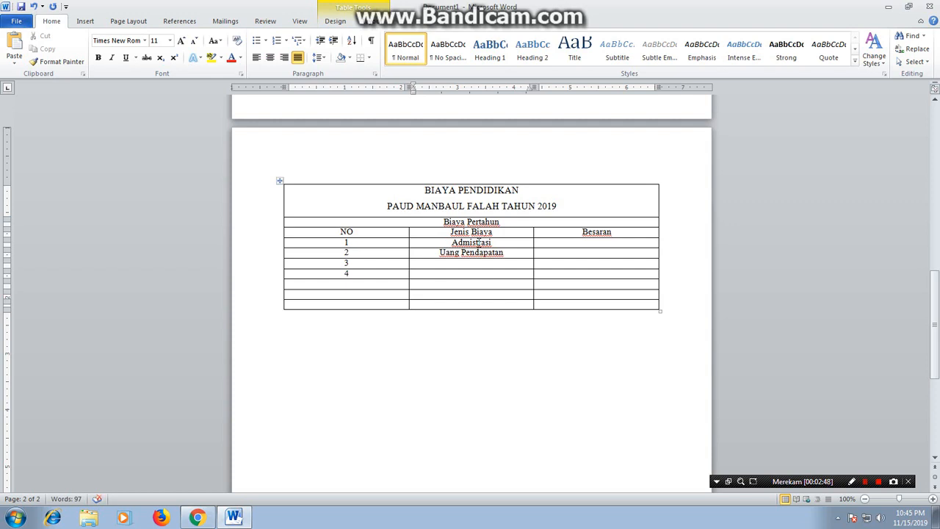
key("ctrl+e")
type("Iuran ")
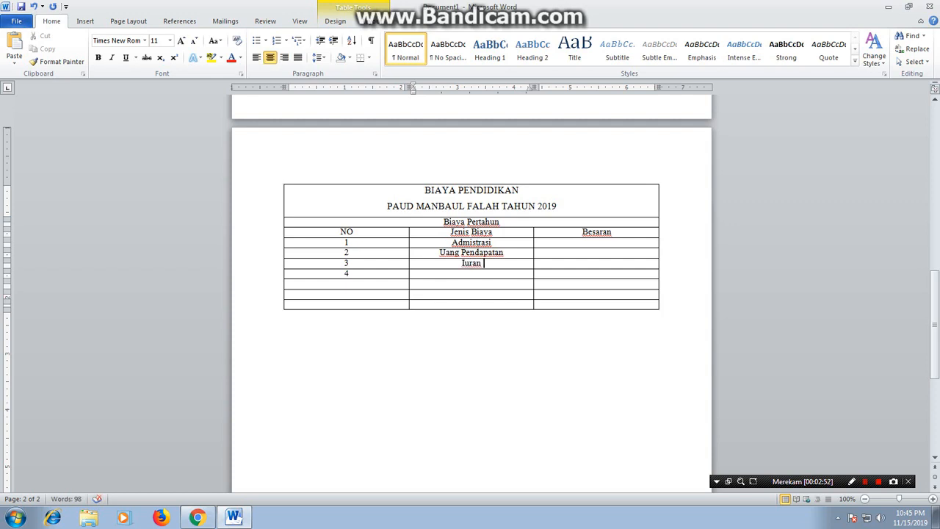
type("Pembangun")
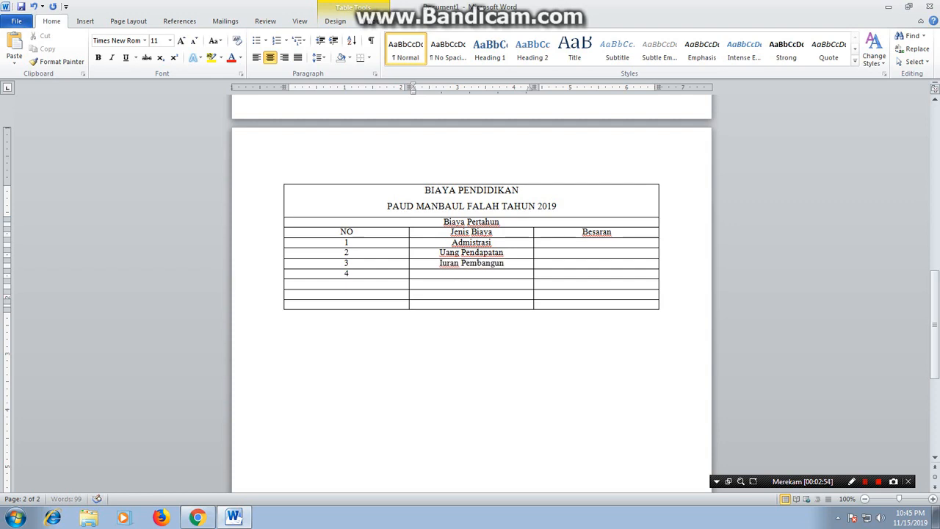
type("an")
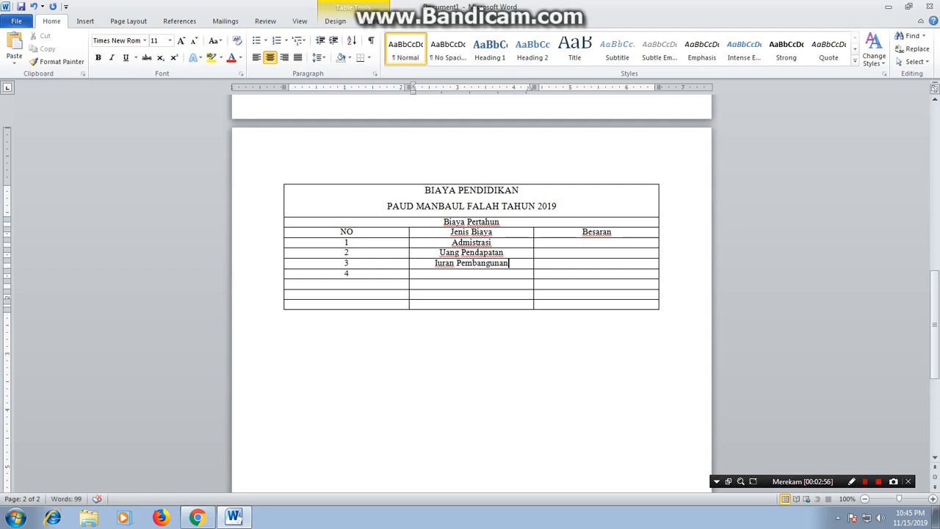
Enter "Seragam Has" as the centred fee type for item 4
key("Down")
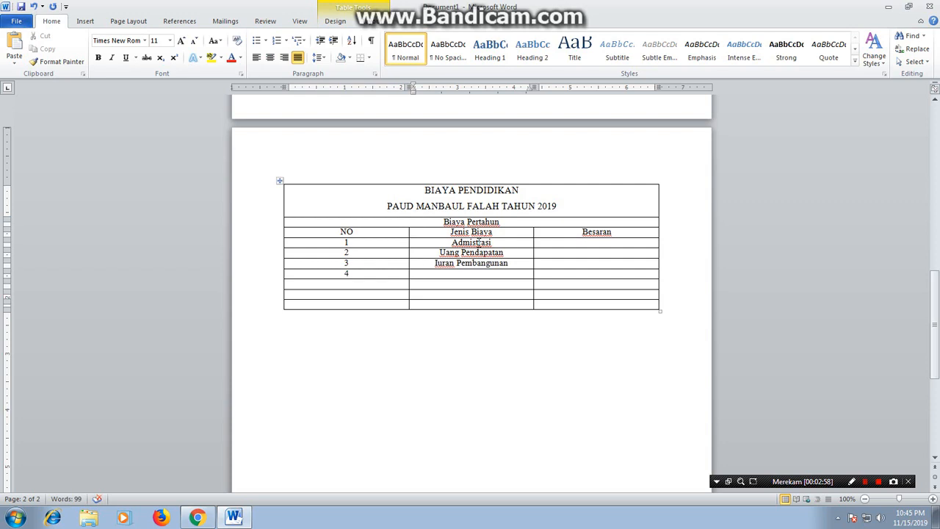
key("ctrl+e")
type("S")
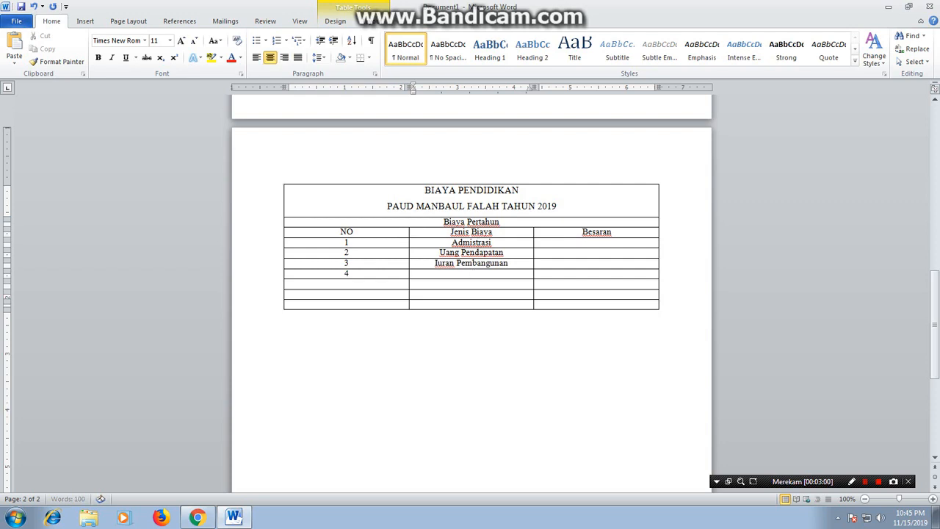
type("eragam Has")
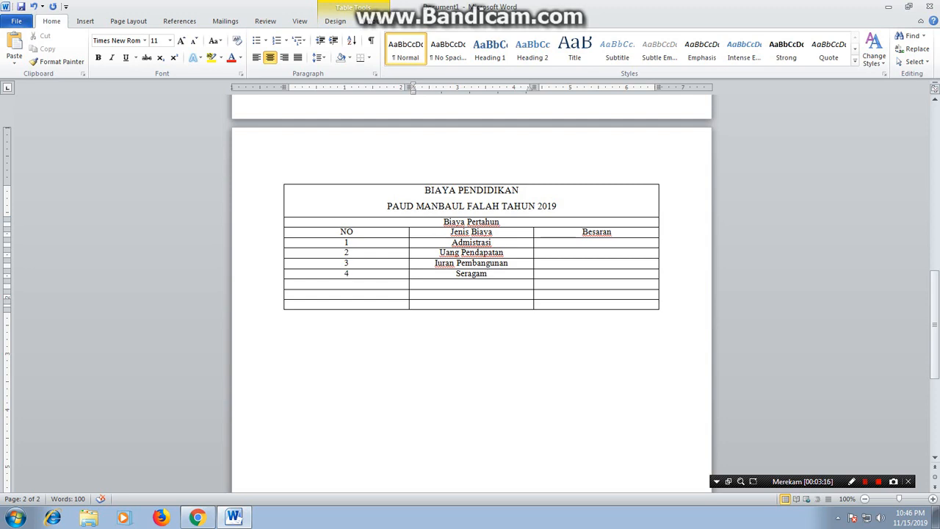
type("H")
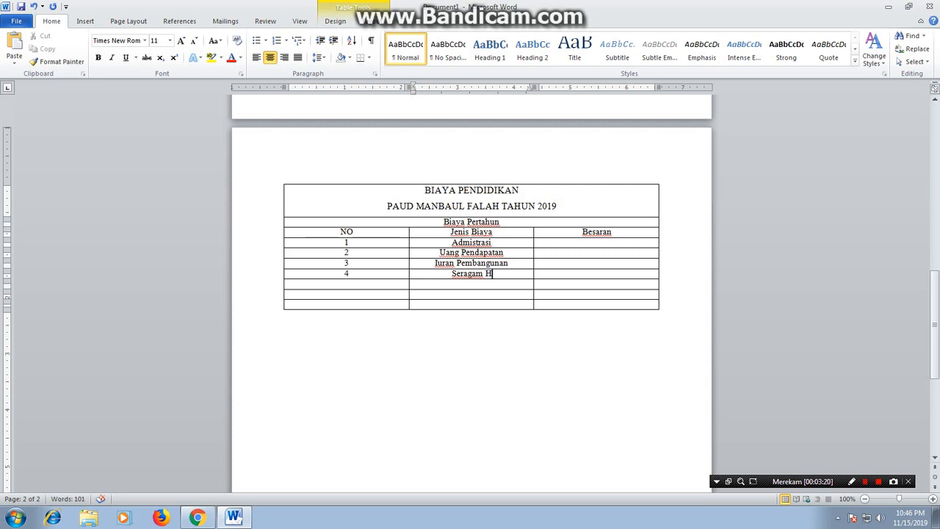
type("as")
Enter "Seragam Polisi" and "Seragam Olahraga", both centred, in the next two cells of the "Jenis Biaya" column
left_click(479, 243)
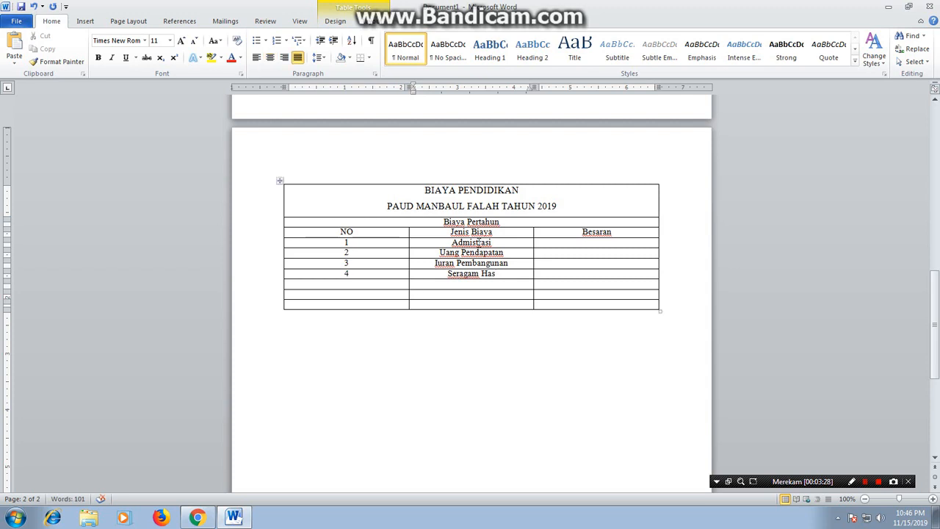
key("ctrl+e")
type("Se")
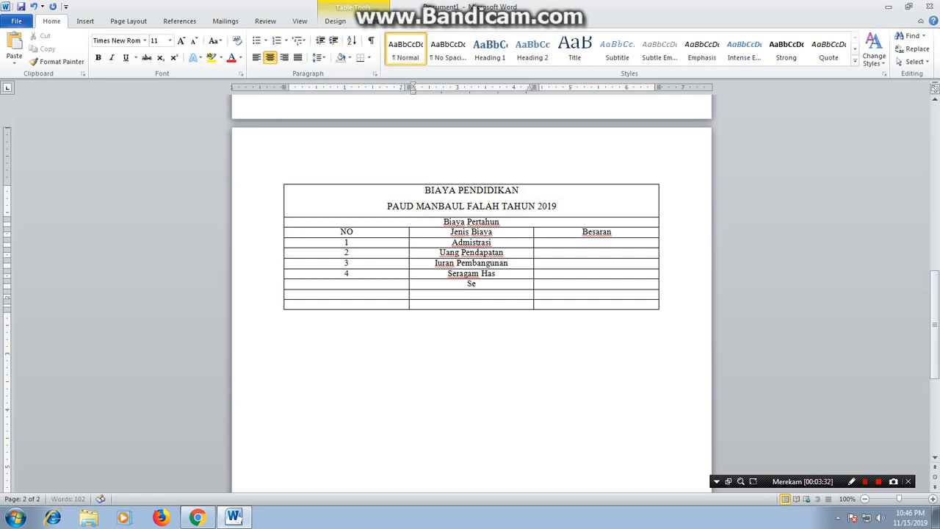
type("ragam Polisi")
key("Down")
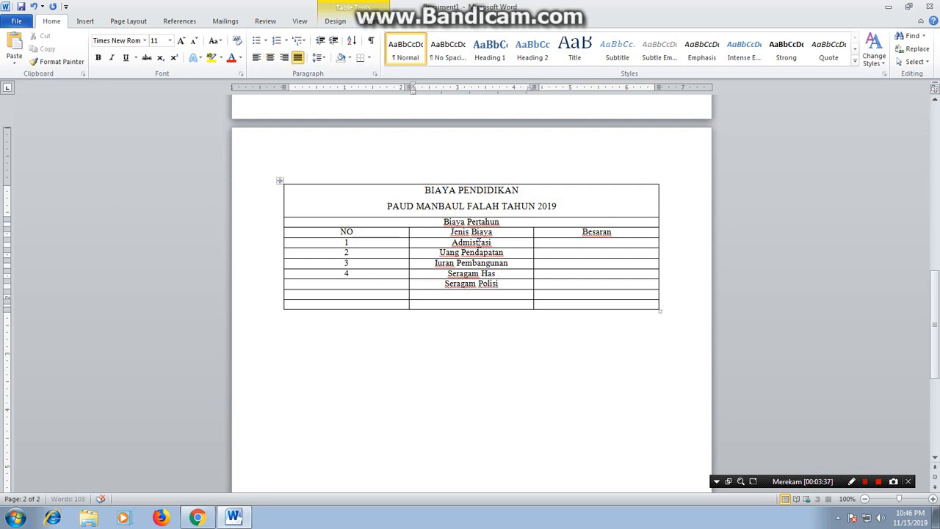
key("ctrl+e")
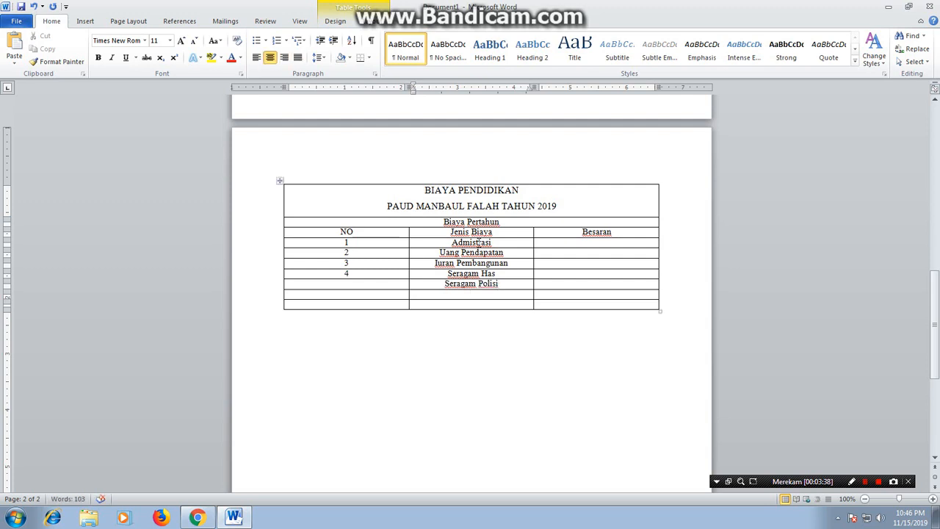
type("Seragam Olahraga")
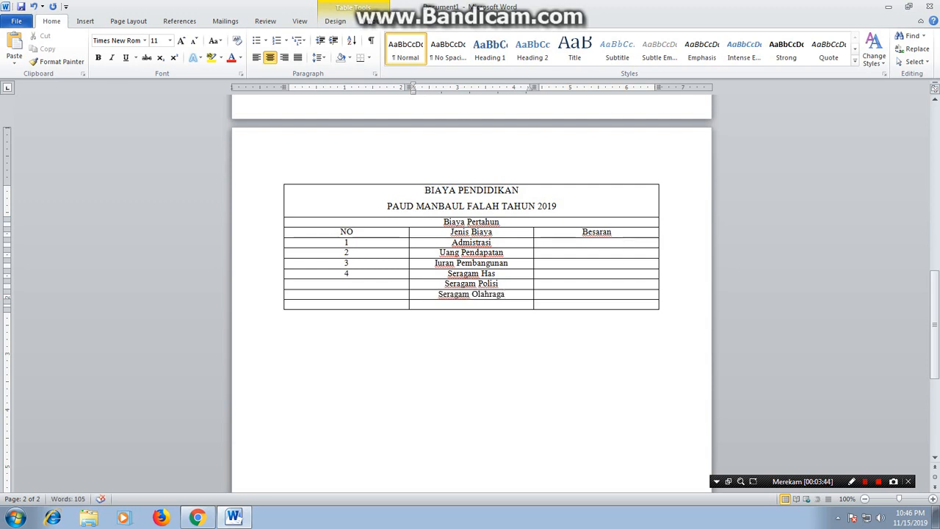
Add "Seragam Batik" and "Seragam Putih", both centred, below "Seragam Olahraga", appending a table row for the last one
key("Tab")
key("Tab")
key("Tab")
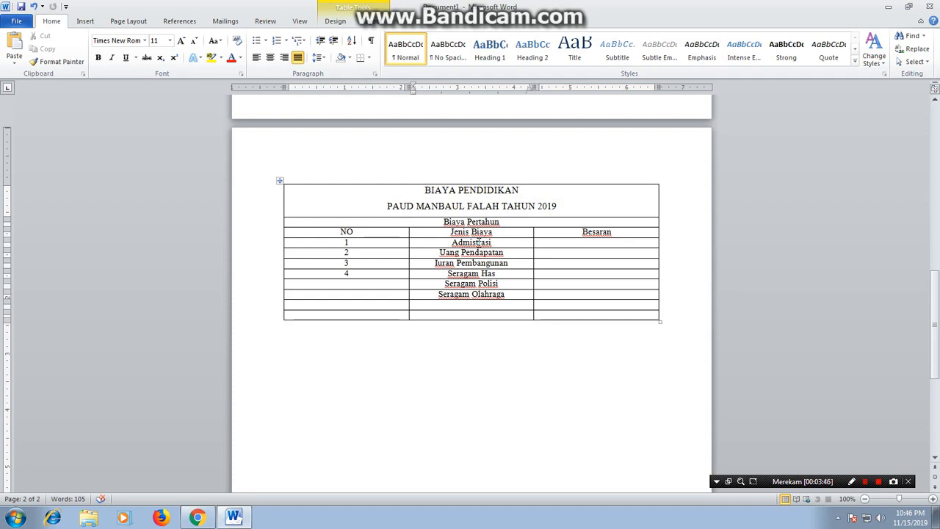
key("ctrl+e")
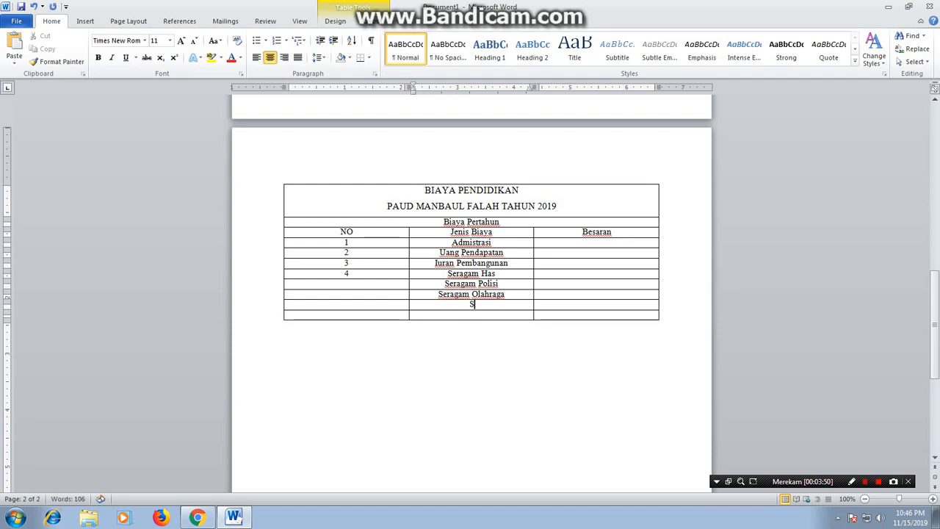
type("Seragam Batik")
left_click(479, 242)
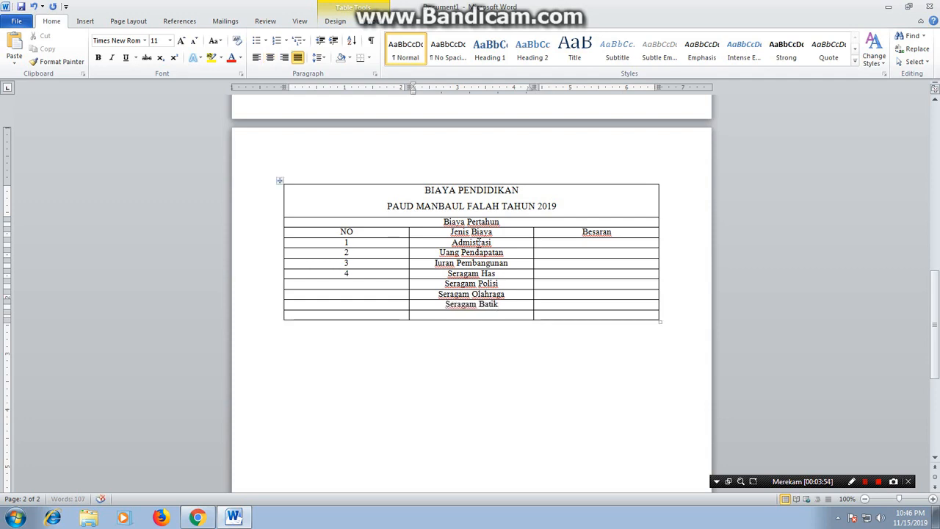
key("ctrl+e")
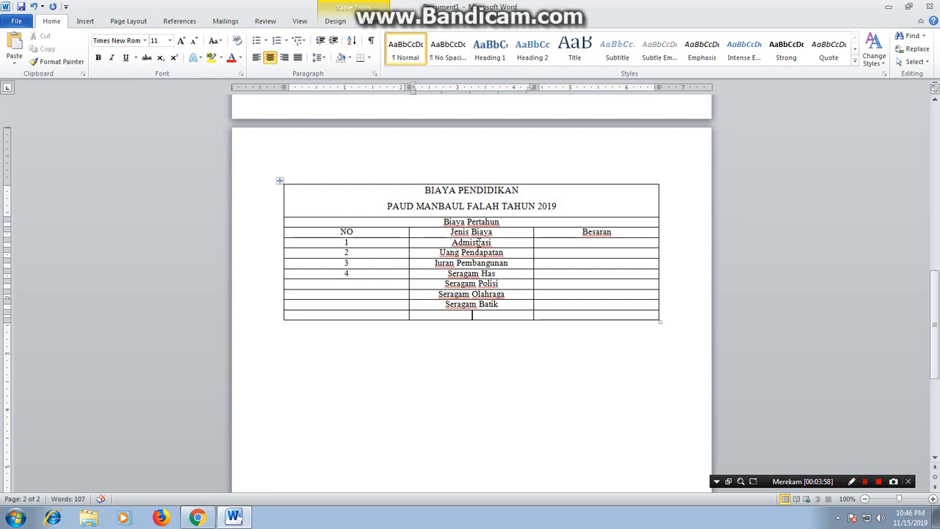
type("Seragam Putih")
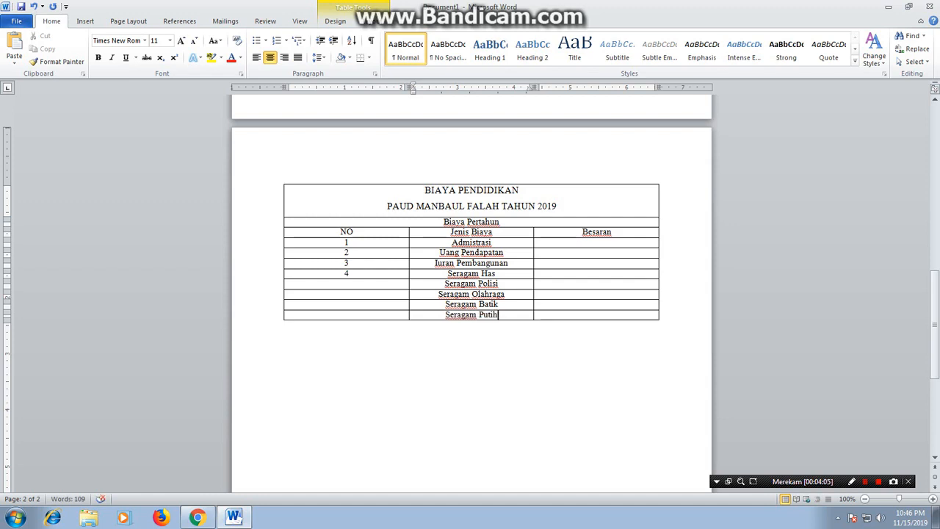
Enter the amounts 100.000, 125.000 and 900.000 under "Besaran" for items 1 to 3
left_click(592, 244)
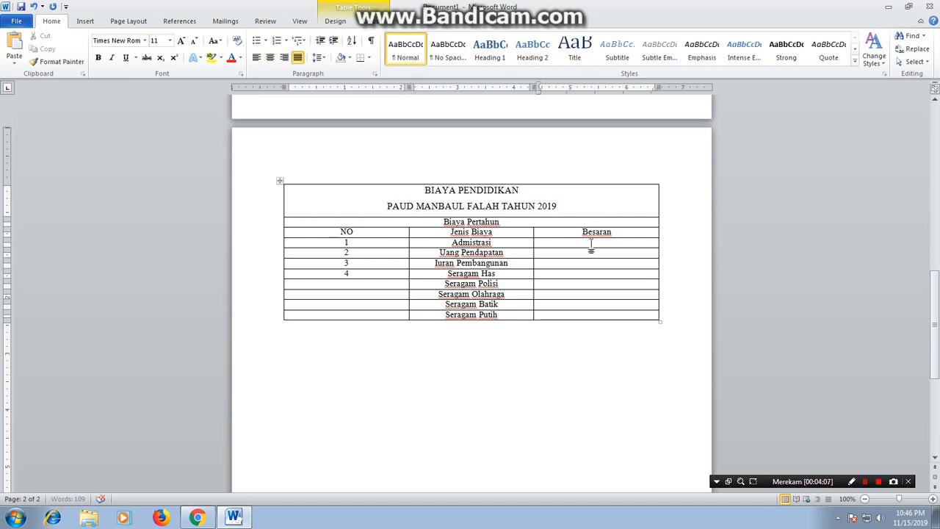
type("100")
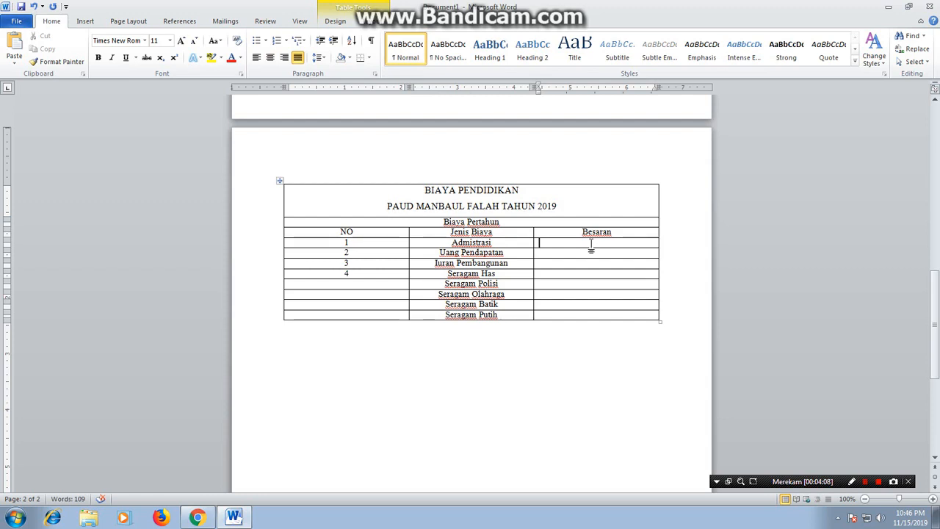
type(".000")
key("Down")
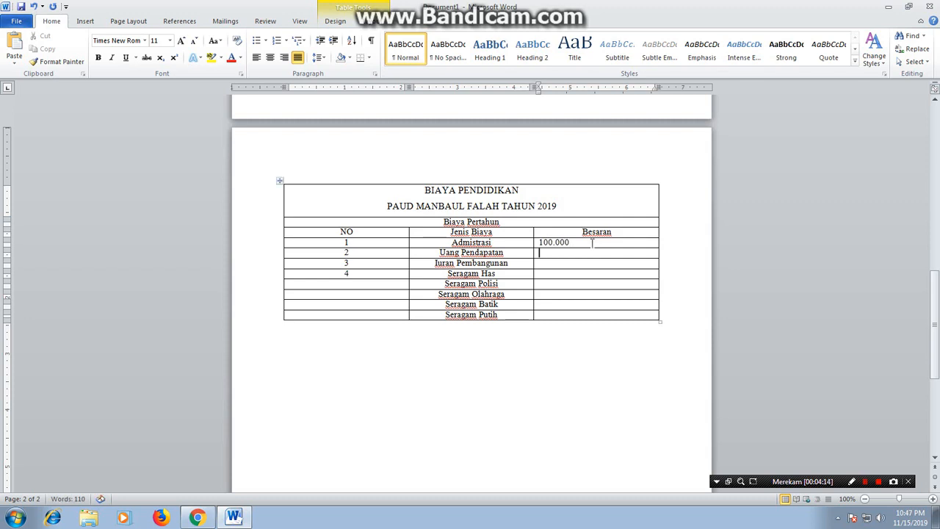
type("125")
type(".000")
key("Down")
type("900")
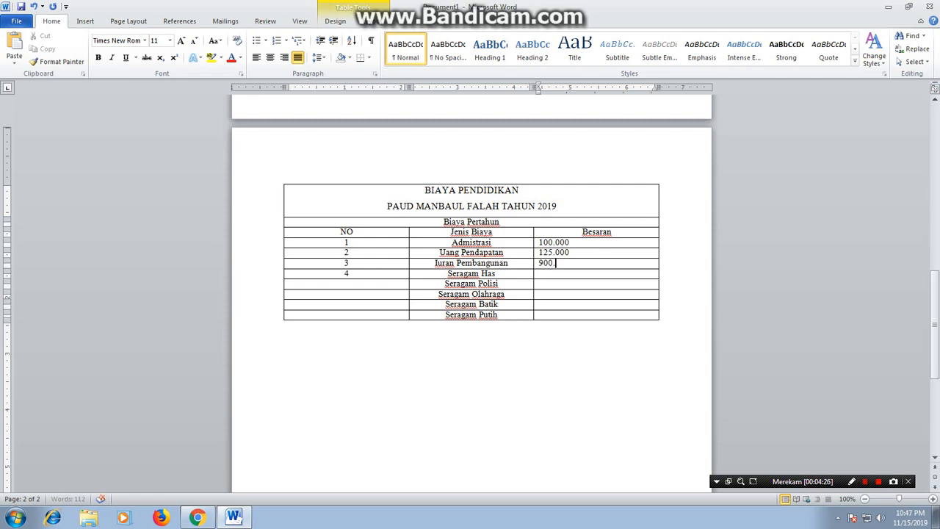
type(".000")
Enter the amounts 110.000 for "Seragam Has" and 125.000 for "Seragam Polisi"
key("Down")
type("110.000")
key("Down")
type("125.000")
Enter 100.000, 110.000 and 110.000 for "Seragam Olahraga", "Seragam Batik" and "Seragam Putih", and append a row labelled "Total" in its first cell
key("Down")
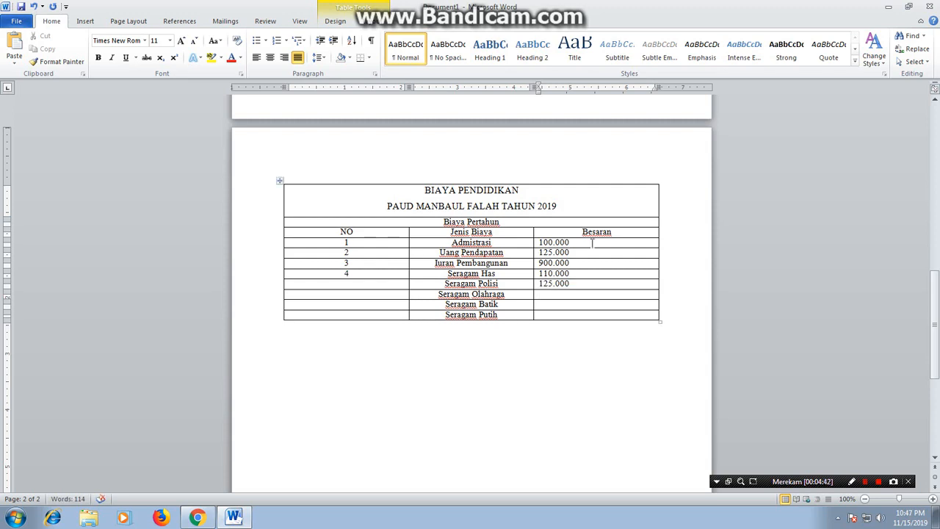
type("100.000")
key("Down")
type("110.000")
key("Down")
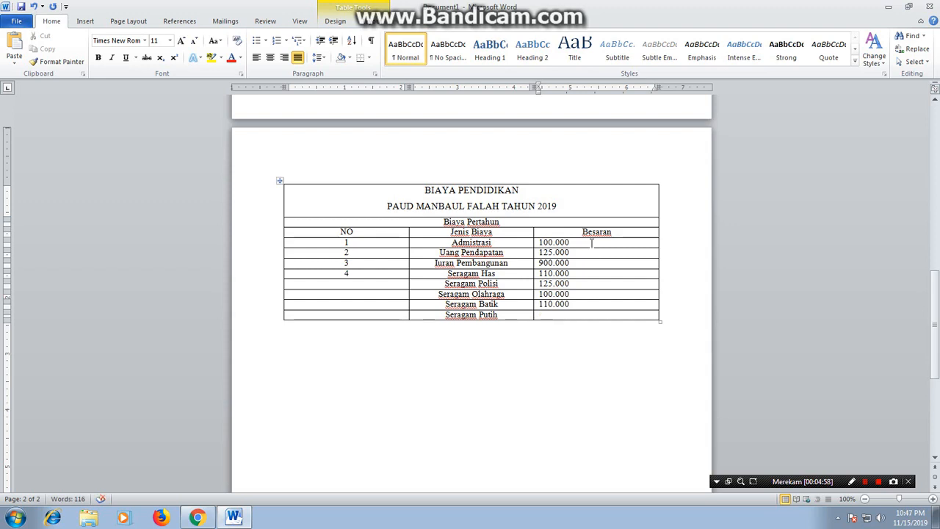
type("110.")
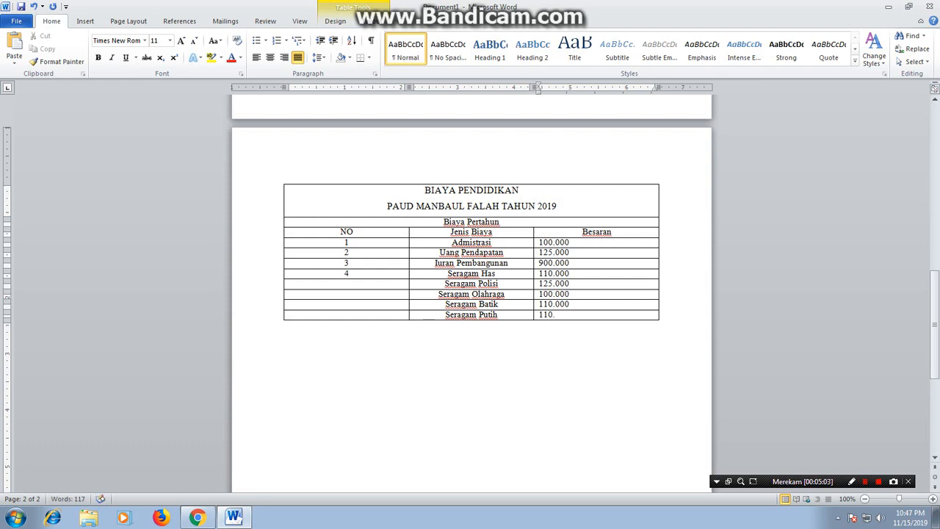
type("000")
key("Tab")
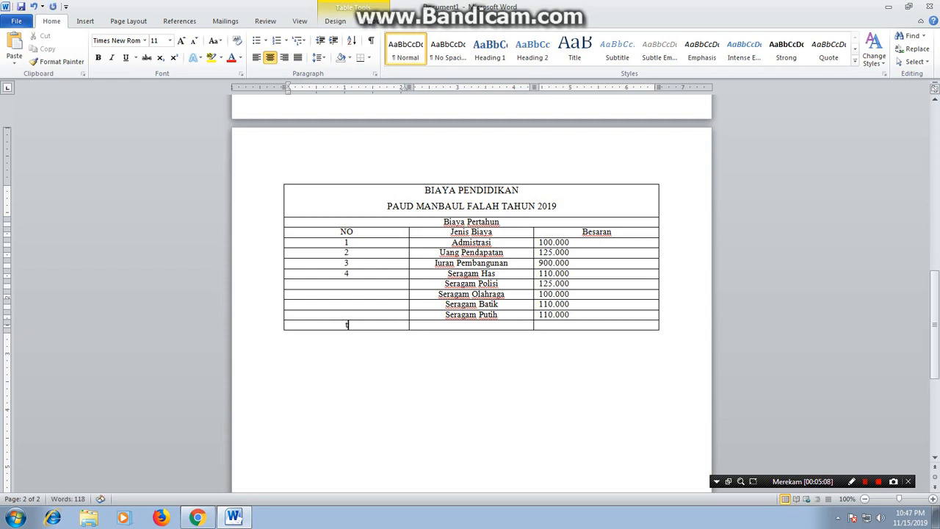
type("Total")
Widen the "Jenis Biaya" column on both sides, narrowing "NO" and "Besaran", and left-align its heading and fee types
left_click_drag(409, 234, 317, 232)
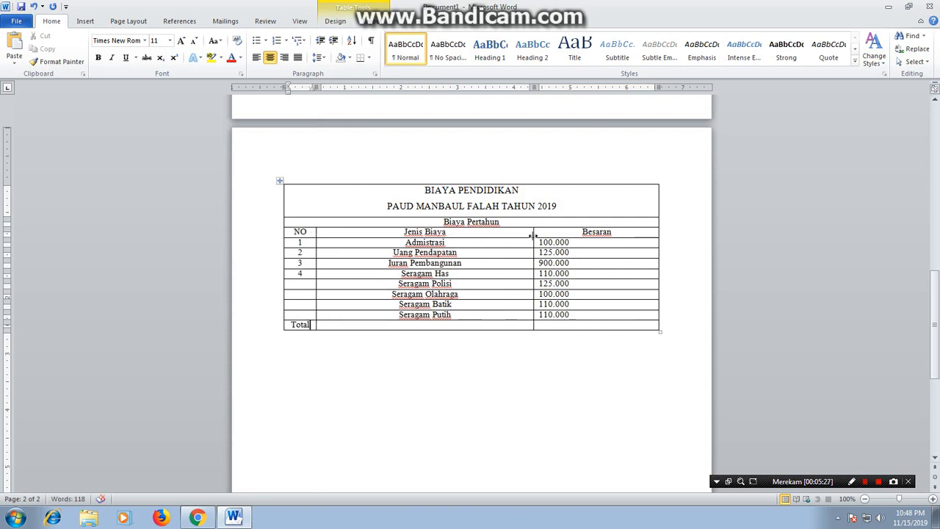
mouse_move(533, 235)
left_mouse_down()
mouse_move(577, 233)
mouse_move(551, 233)
left_mouse_up()
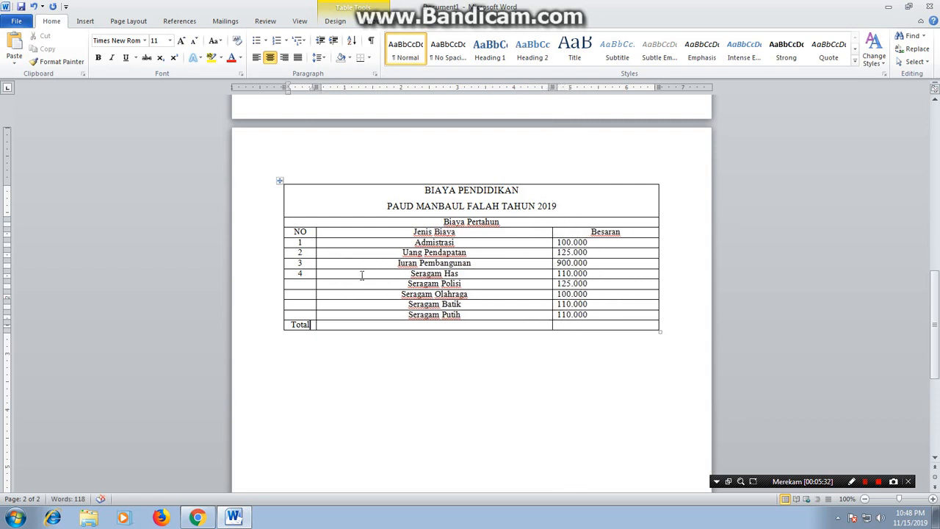
left_click_drag(407, 233, 434, 315)
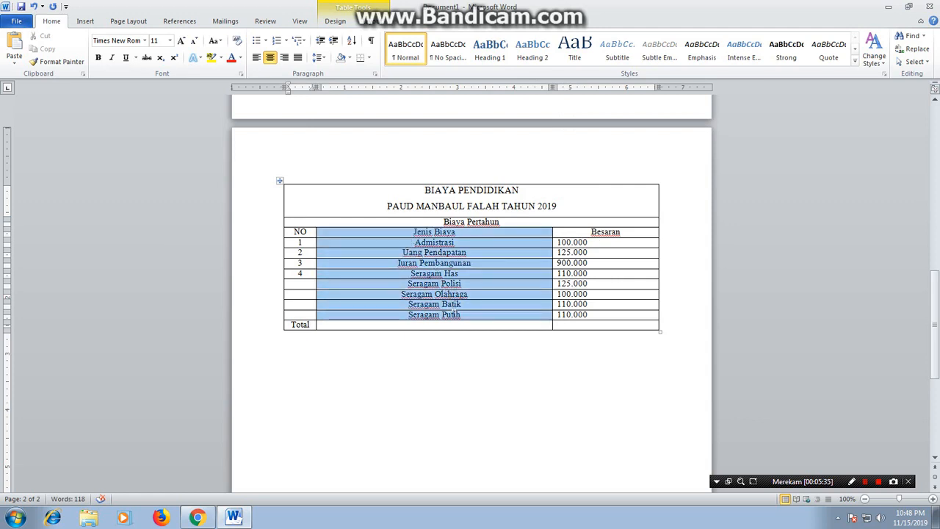
left_click(257, 57)
Enter 1.680.000 as the amount in the "Total" row
left_click(573, 326)
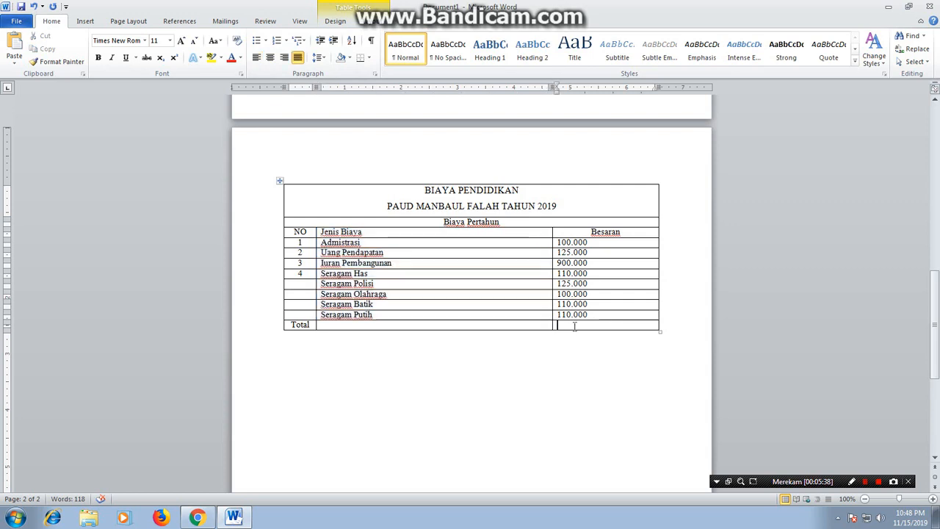
type("1.680.")
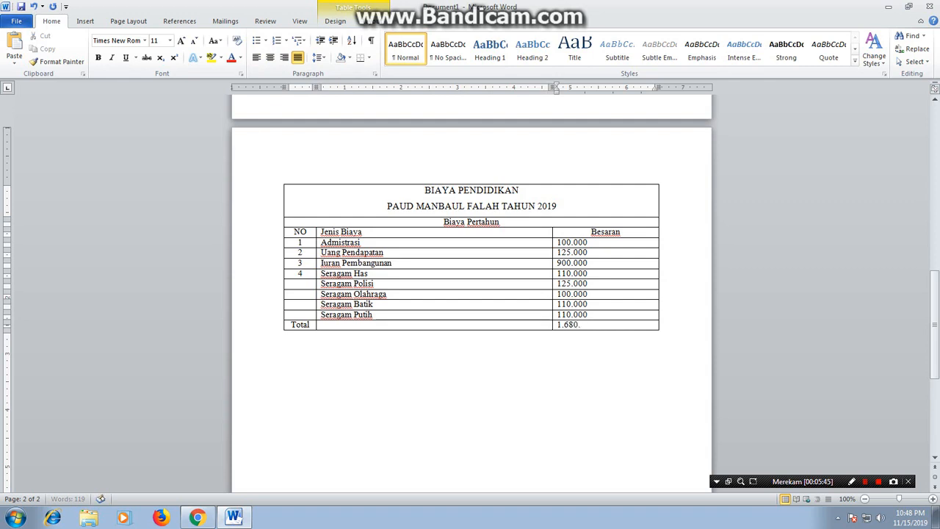
type("000")
Append three rows below the "Total" row and enter "Bulan" in the first cell of the last one
key("Tab")
scroll(570, 312, "down", 2)
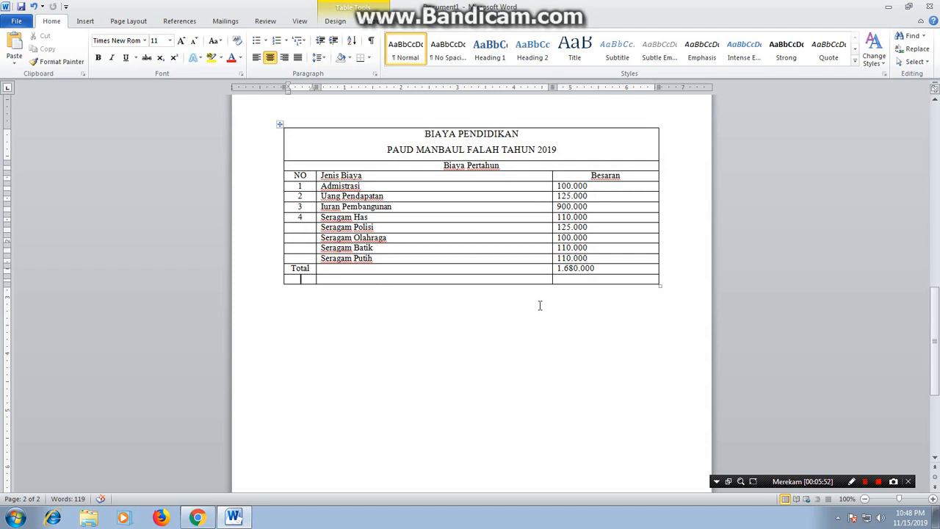
key("Tab")
key("Tab")
key("Tab")
key("Tab")
key("Tab")
key("Tab")
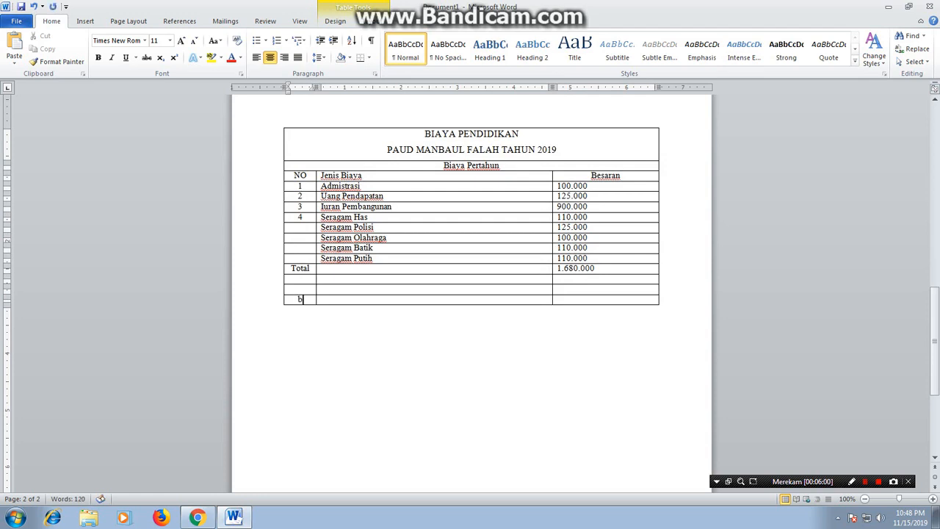
type("Bulan")
Fill the rest of the "Bulan" row with "Jenis Biaya" and "Besaran", and append a row with "No" in its first cell
key("Tab")
key("ctrl+j")
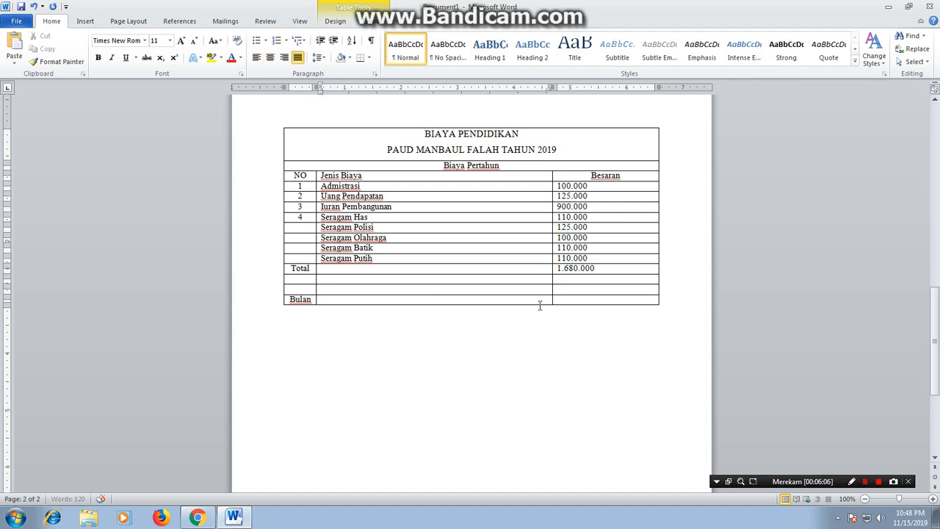
type("Jenis Biaya")
key("Tab")
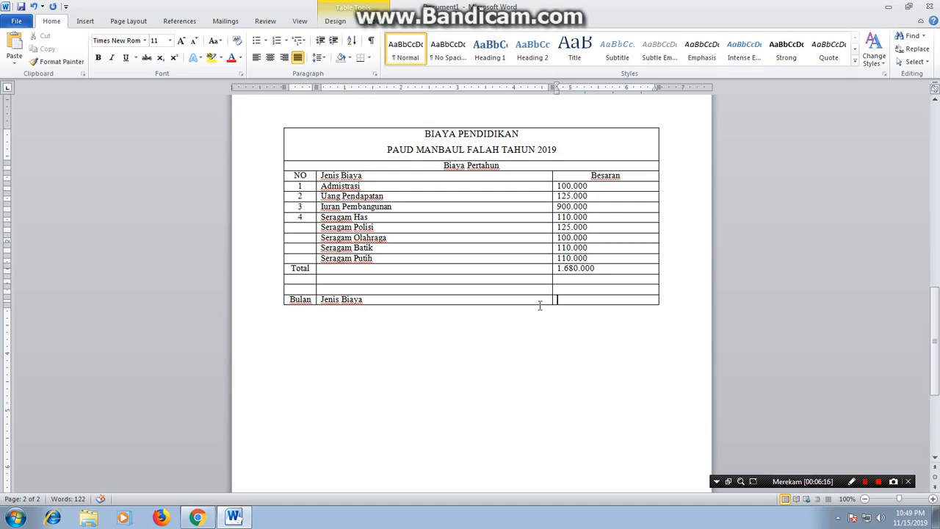
type("Besaran")
key("Tab")
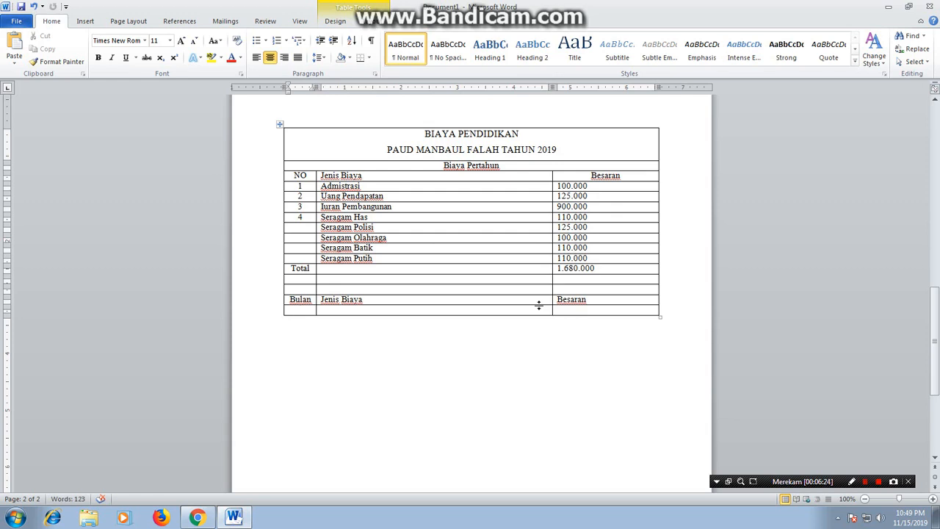
type("No")
left_click(541, 305)
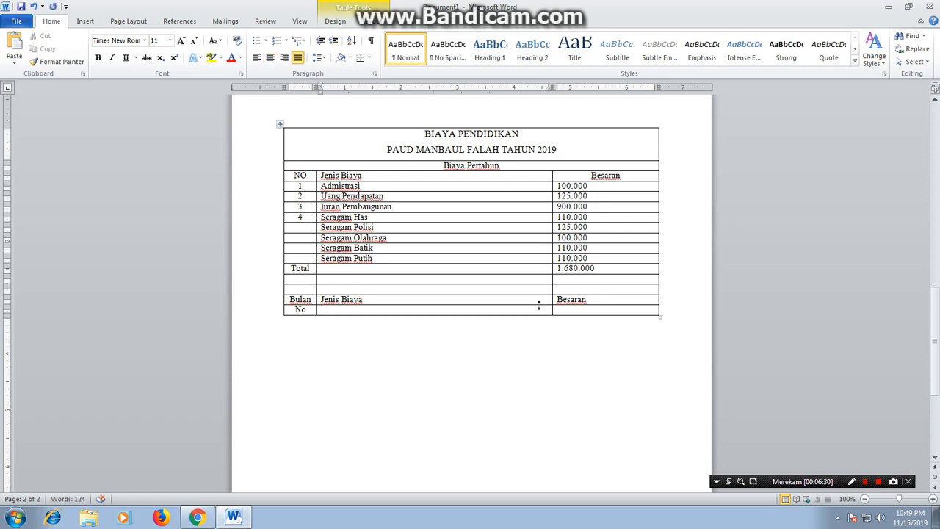
type("Jenis Biaya")
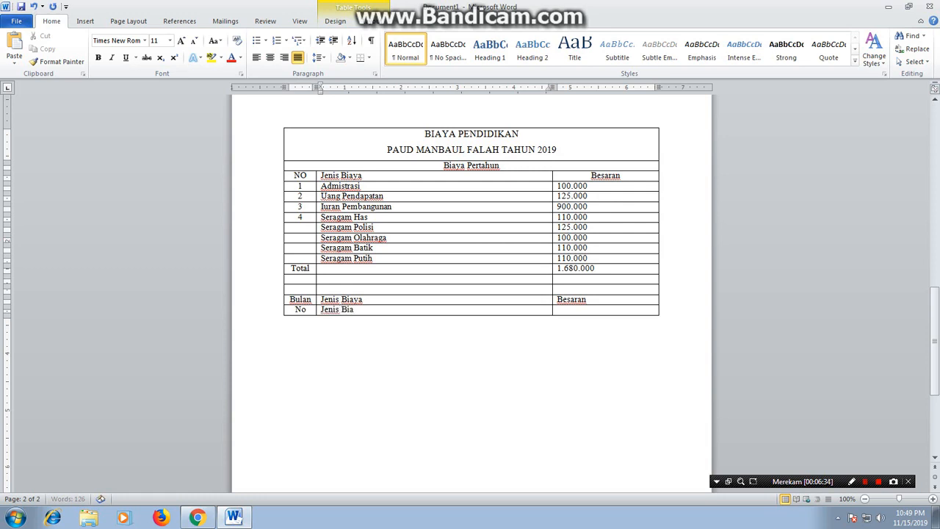
key("BackSpace")
key("BackSpace")
key("BackSpace")
key("BackSpace")
key("BackSpace")
key("BackSpace")
key("BackSpace")
key("BackSpace")
key("BackSpace")
Enter "SPP & Taman Gizi" as the fee type in the "No" row and 250.000 as its amount
type("SPP & Taman")
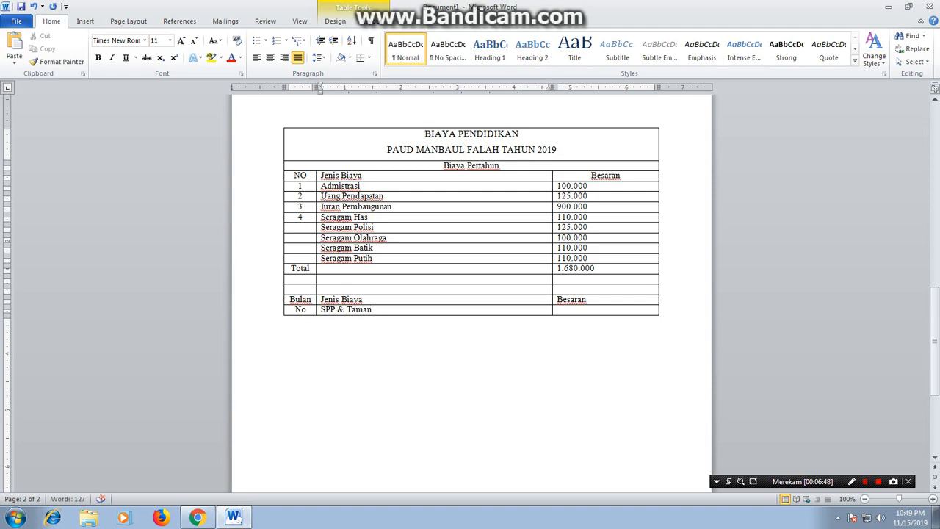
type(" Gizi")
key("Tab")
type("250.00")
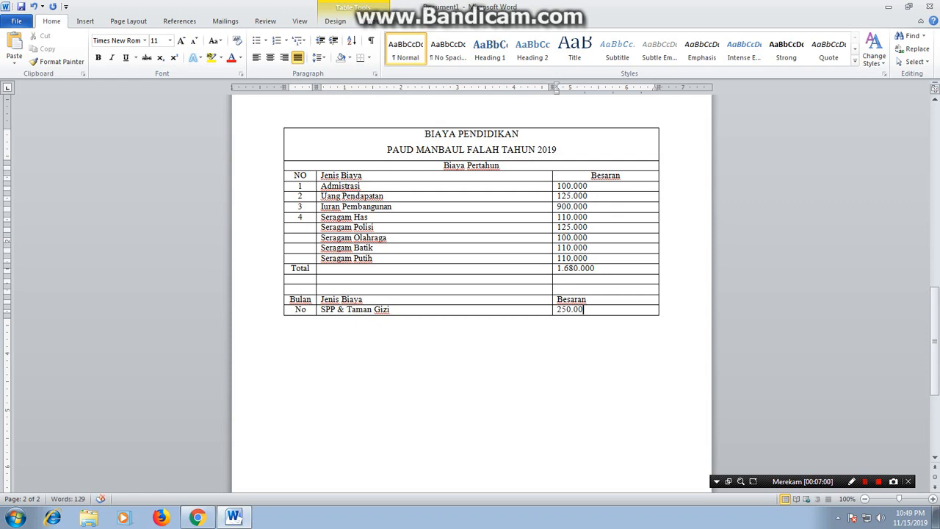
type("0")
Append three rows below the "SPP & Taman Gizi" row and fill the last one with "Total" and 250.000
key("Tab")
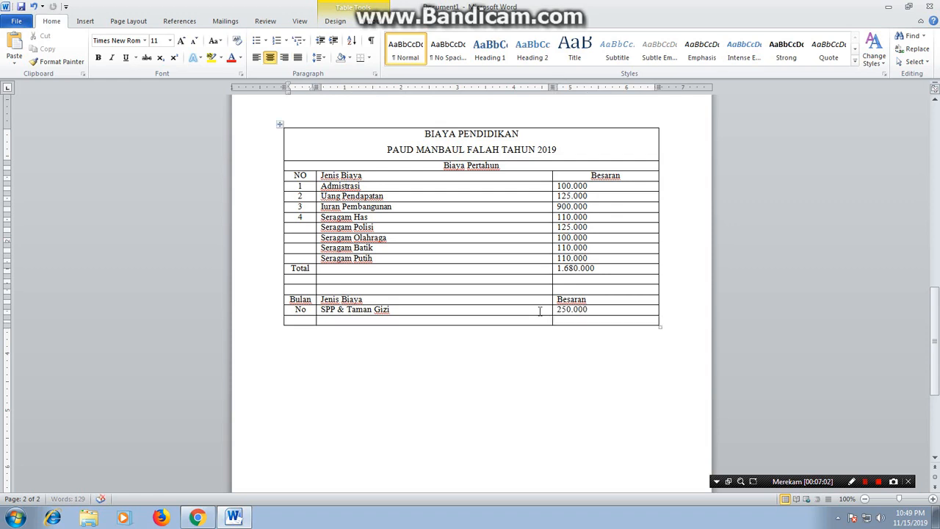
key("Tab")
key("Tab")
key("Tab")
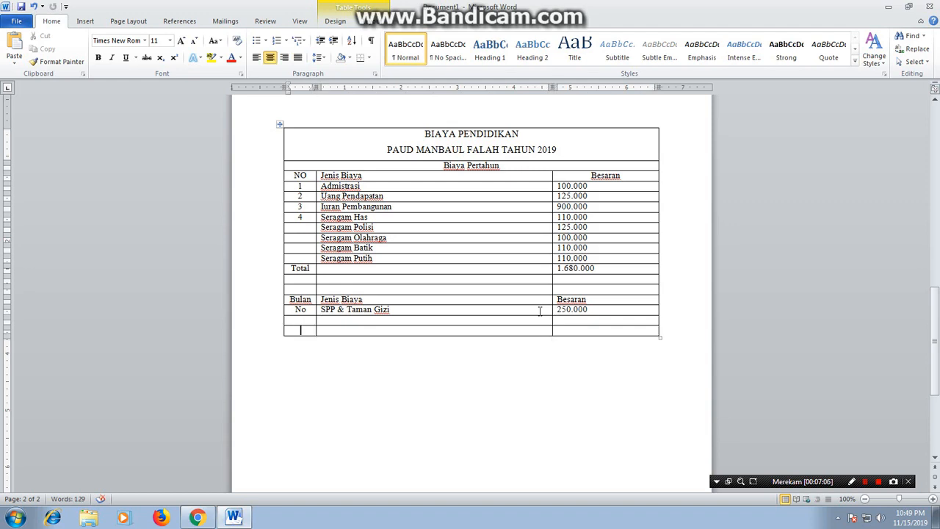
key("Tab")
key("Tab")
key("Tab")
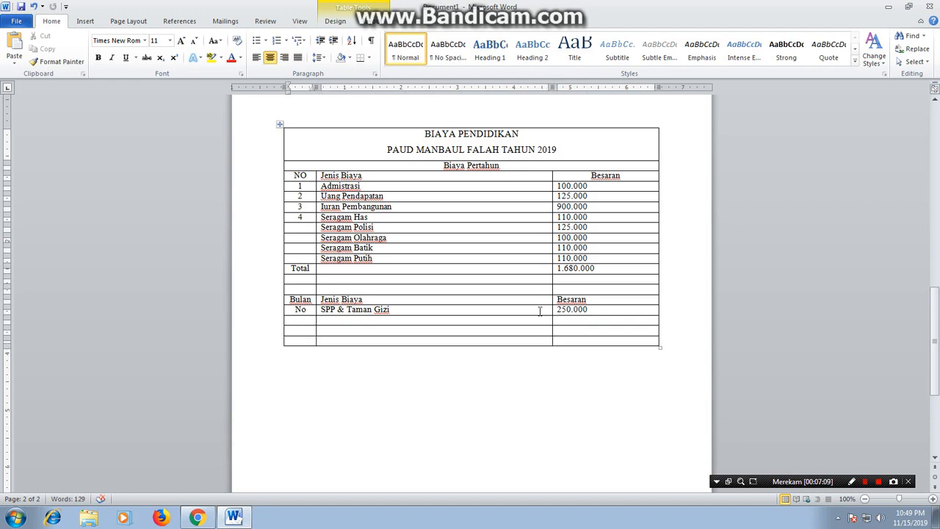
type("Total")
key("Tab")
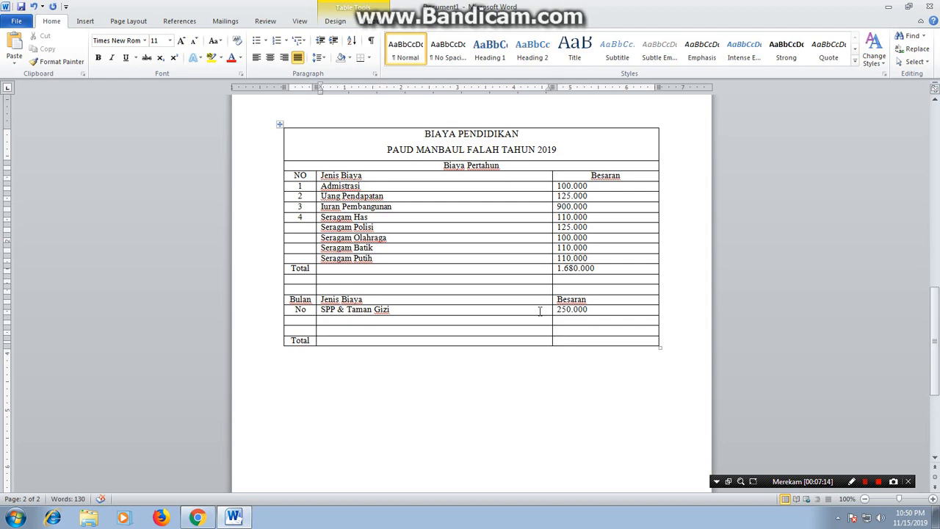
key("Tab")
type("250.000")
Append two rows, enter "Total Biaya" in the last one's first cell, and widen the first column to fit that label on one line
key("Tab")
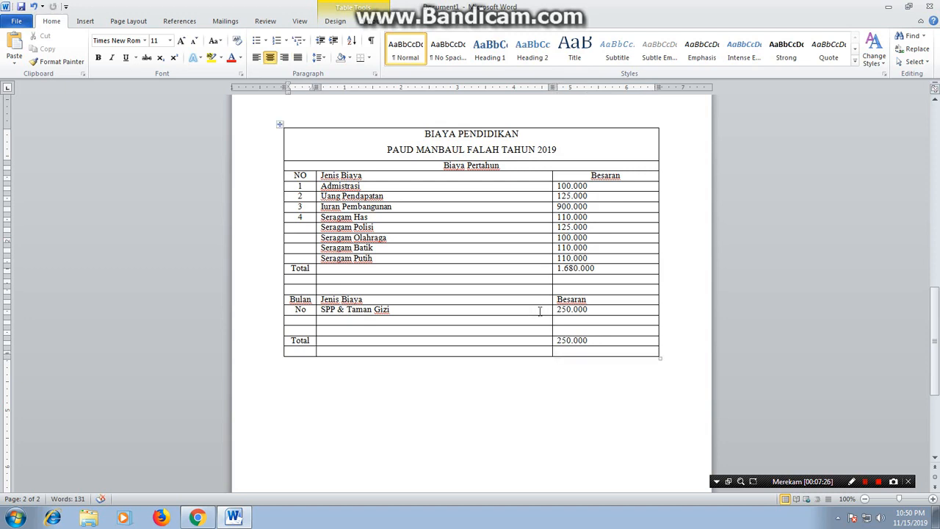
key("Tab")
key("Tab")
key("Tab")
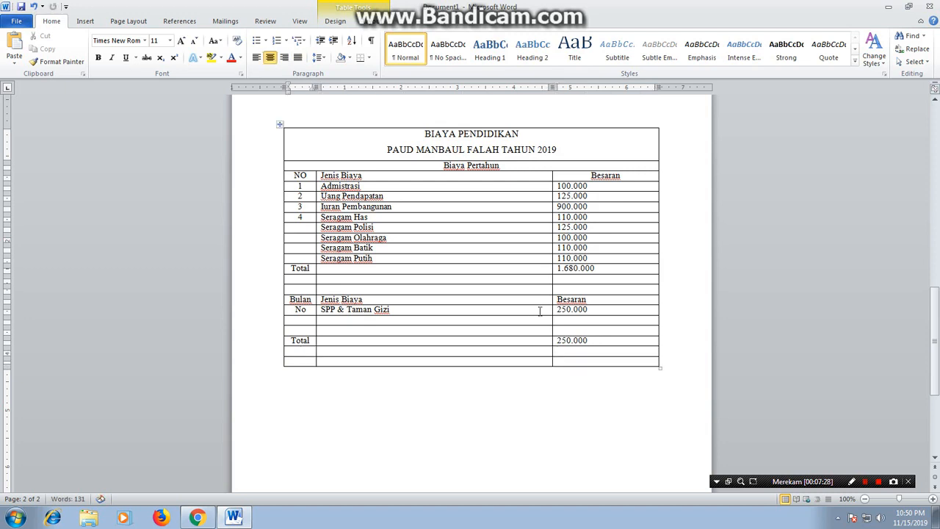
type("Total Biaya")
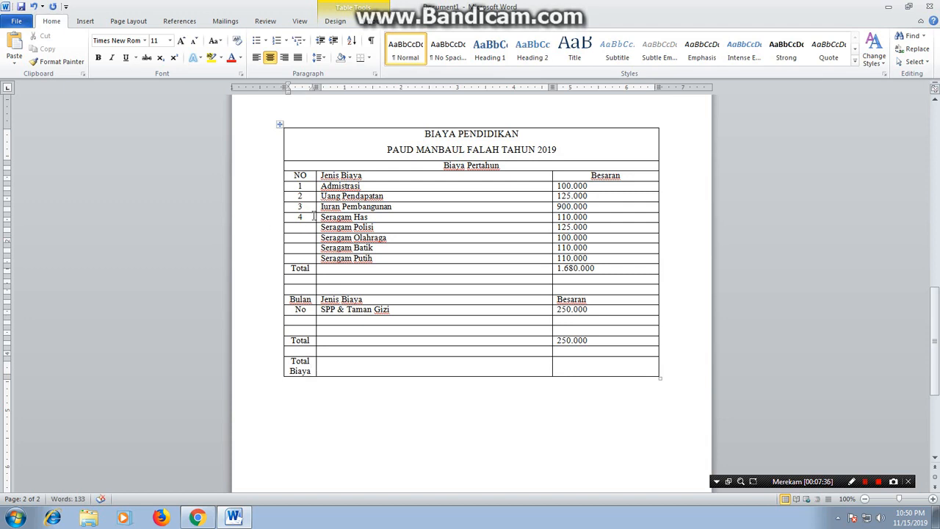
left_click_drag(327, 217, 344, 218)
left_click(446, 365)
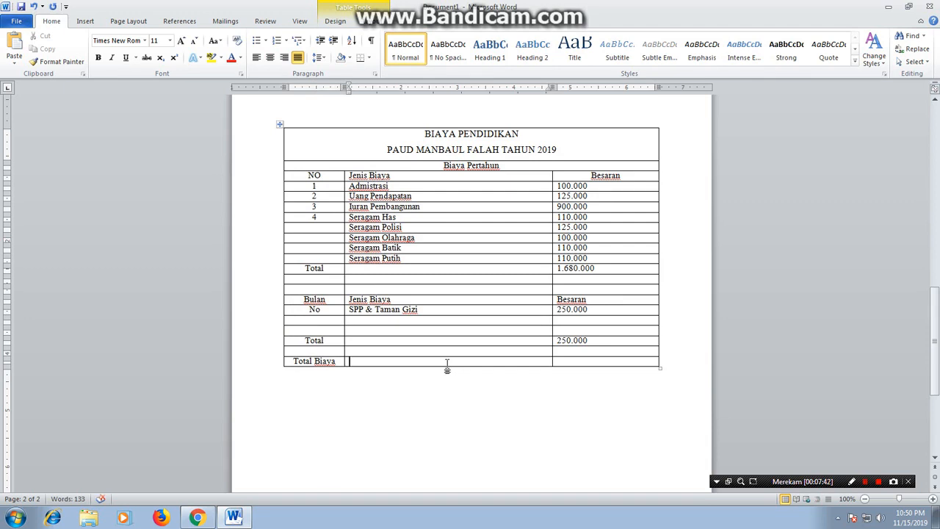
Enter 1.930.000 as the amount in the "Total Biaya" row and append an empty row below it
key("Tab")
type("1.930.000")
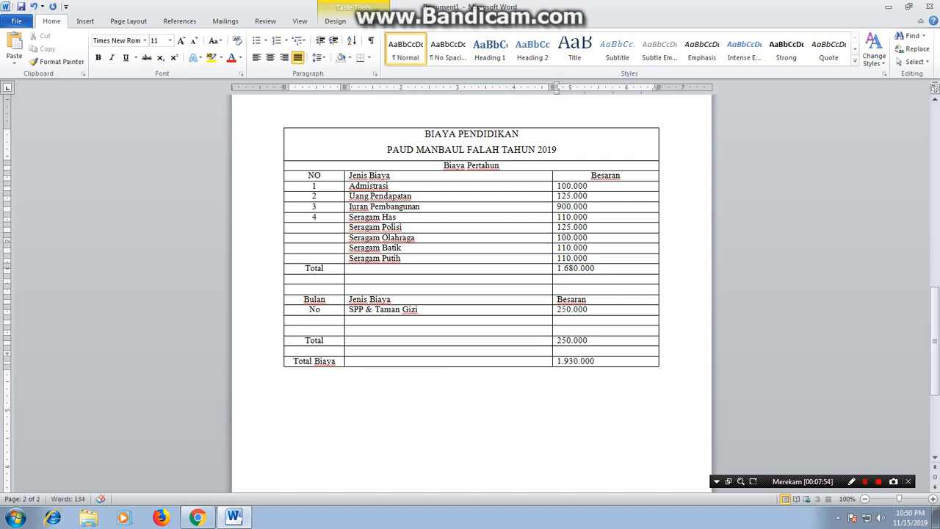
key("Tab")
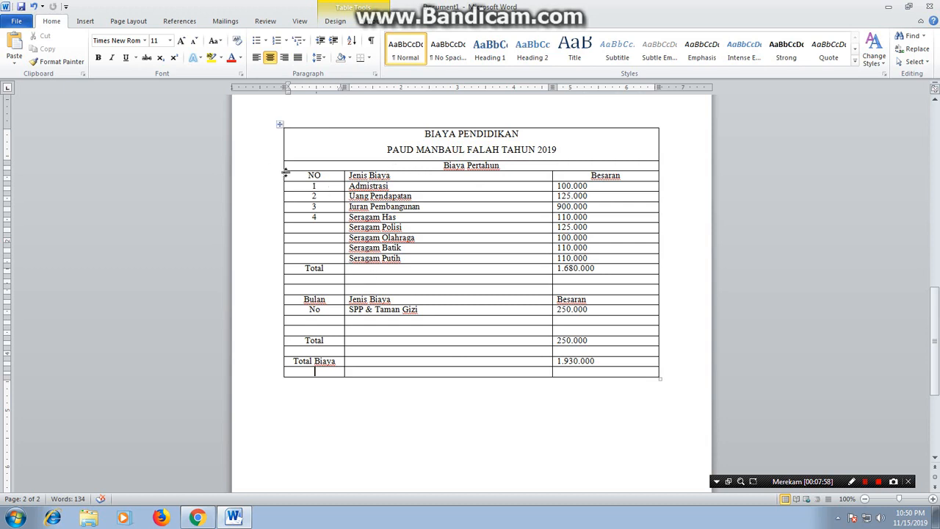
Set the height of all table rows from "Biaya Pertahun" down to 0.4"
left_click_drag(286, 171, 575, 378)
left_click(375, 22)
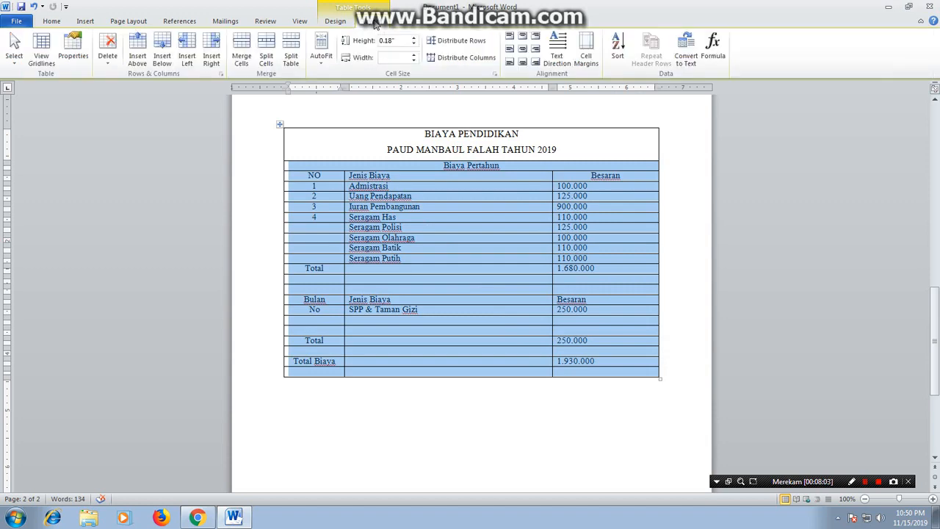
left_click(414, 39)
left_click(414, 38)
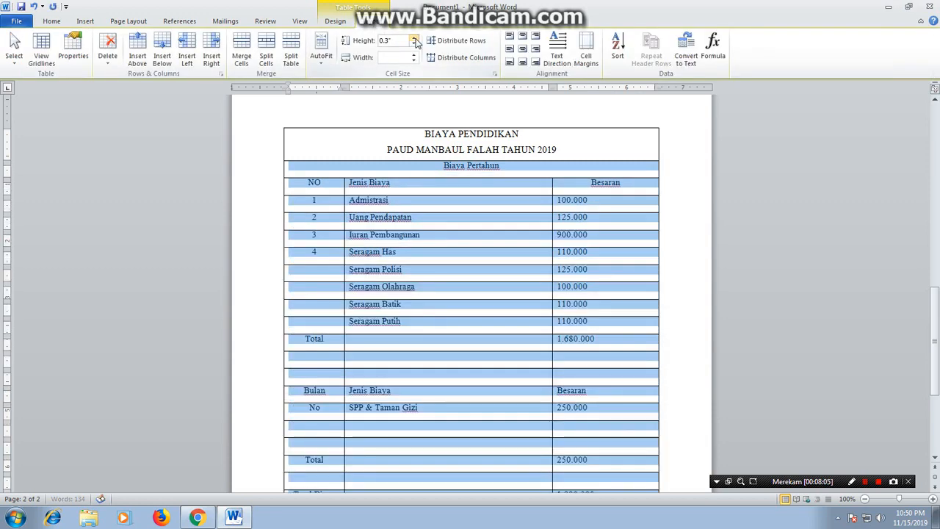
left_click(414, 38)
left_click(414, 45)
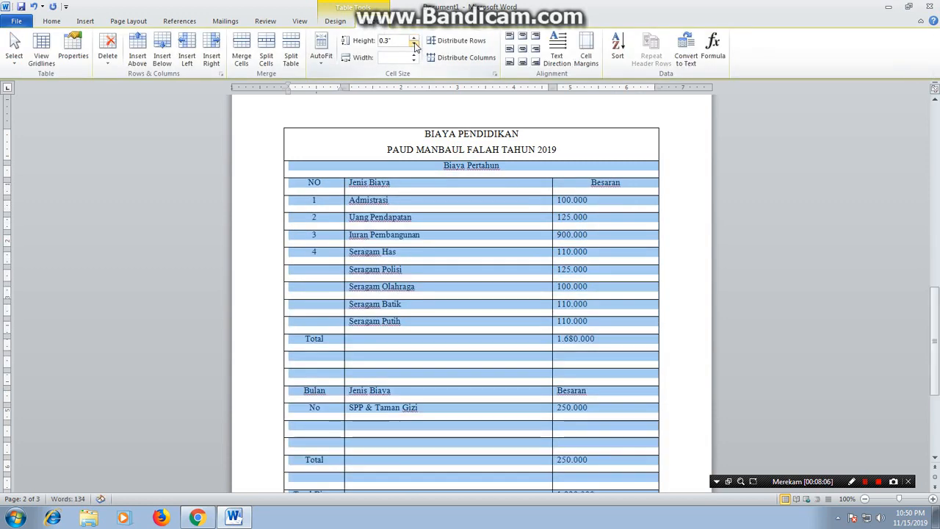
left_click(866, 499)
left_click(865, 499)
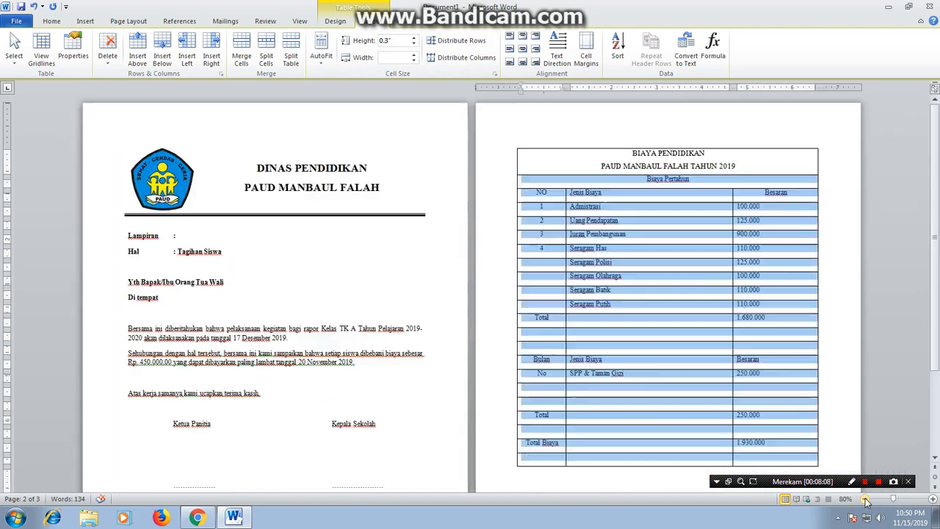
left_click(866, 500)
left_click(865, 500)
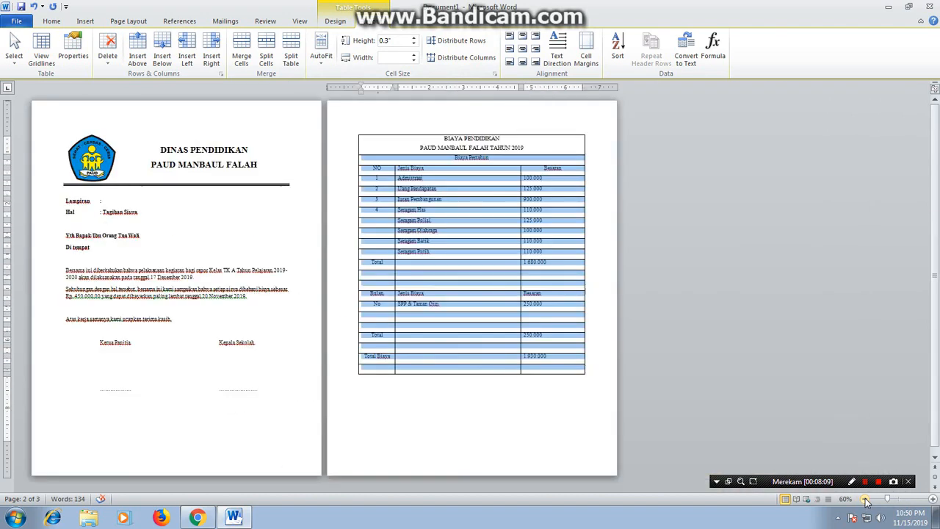
left_click(415, 40)
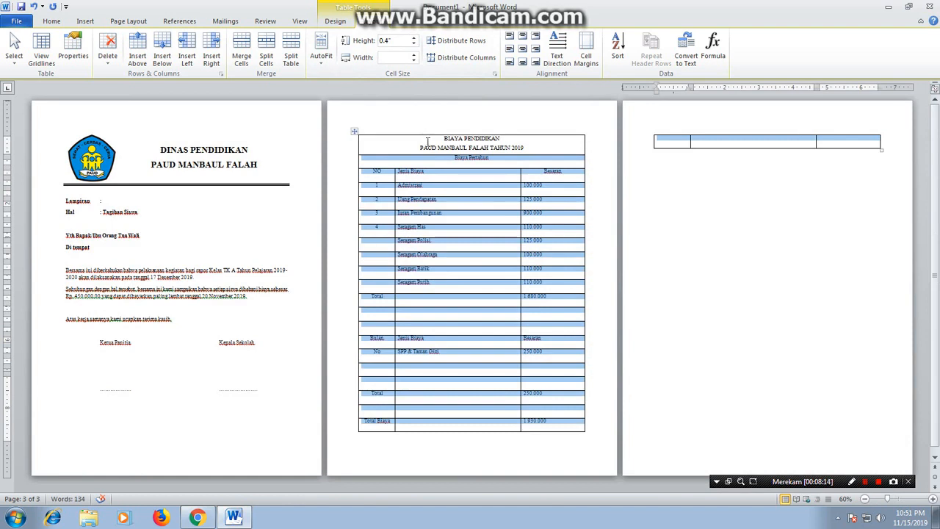
left_click(414, 45)
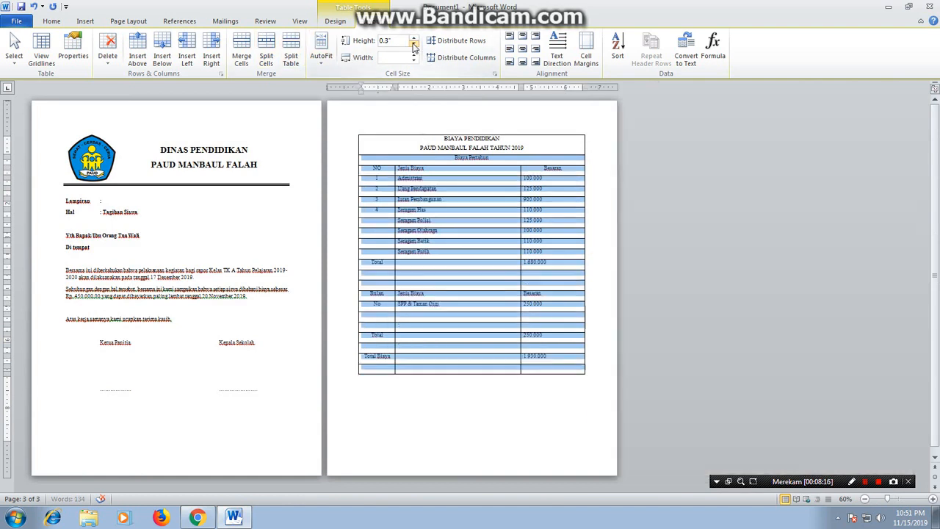
left_click(414, 40)
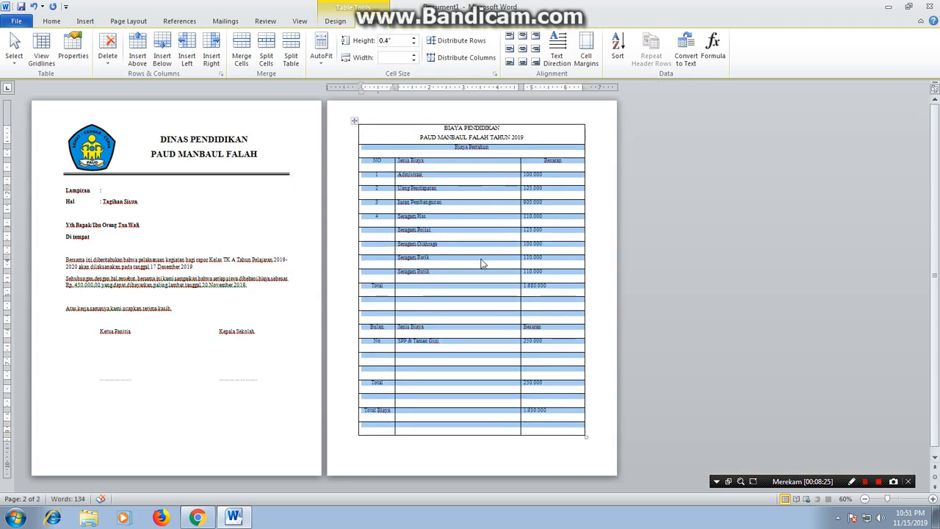
Center the contents of all cells from the "Biaya Pertahun" row down, both horizontally and vertically
left_click(485, 177)
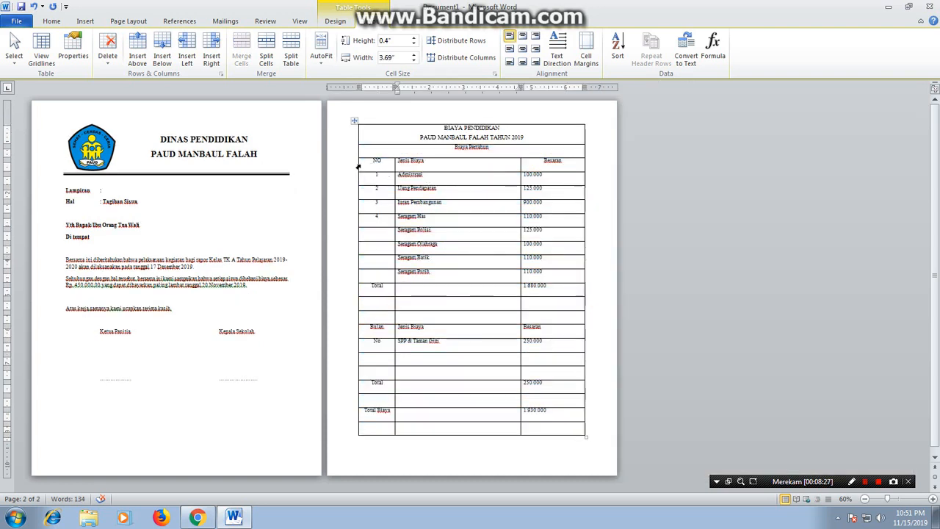
left_click_drag(362, 151, 532, 426)
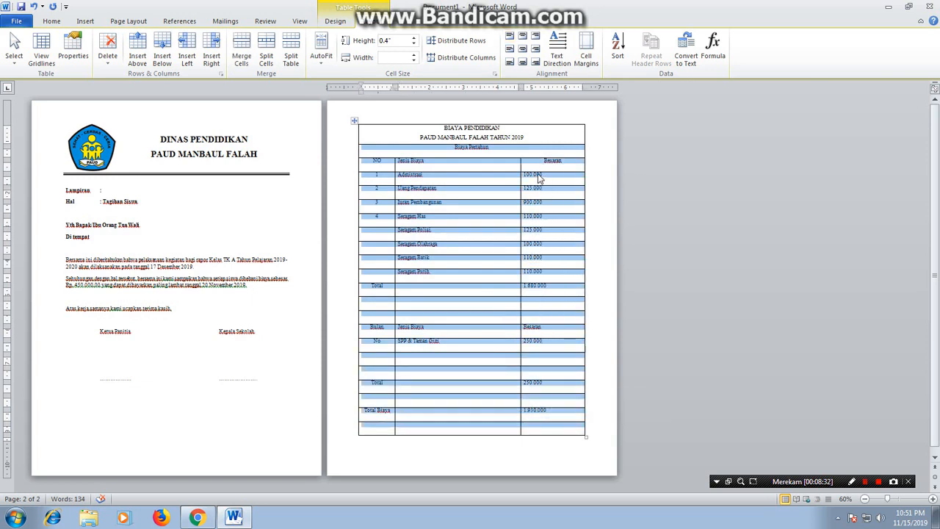
right_click(539, 178)
mouse_move(633, 317)
left_click(660, 335)
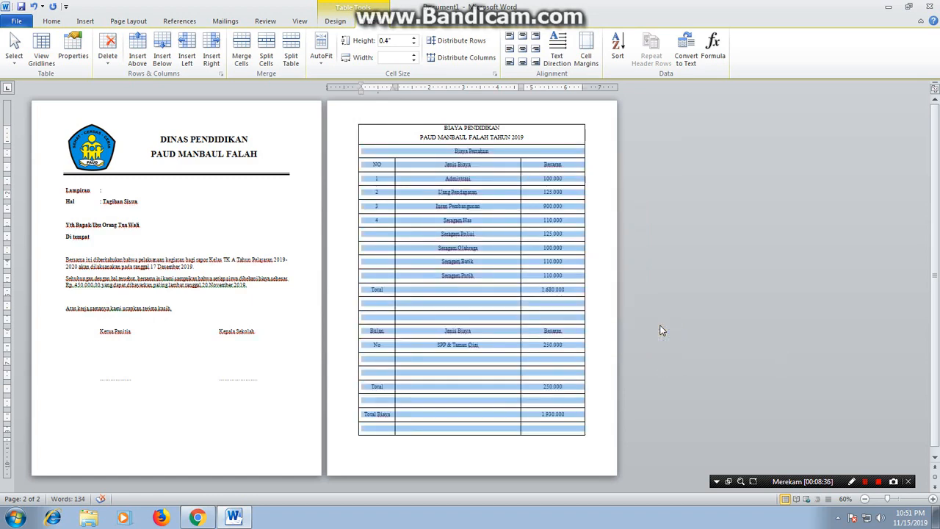
left_click(473, 308)
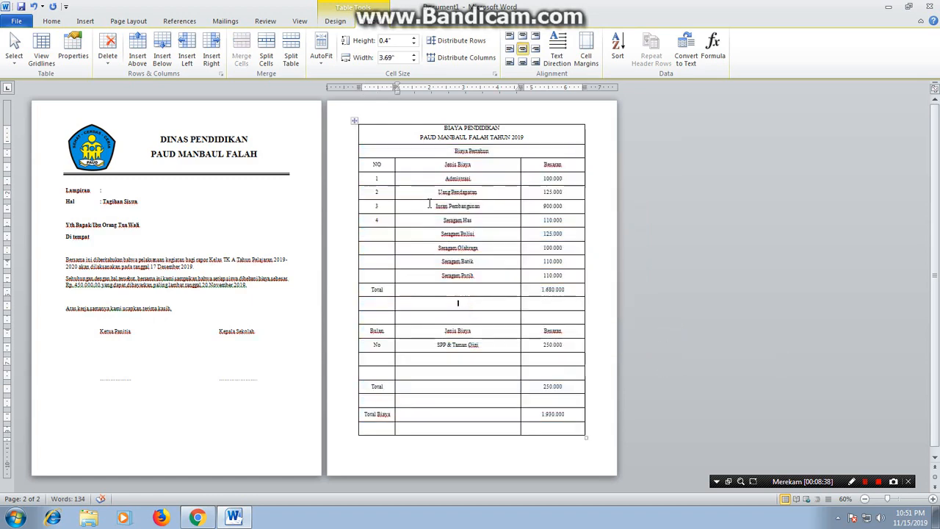
Left-align the middle column's cells from the "Jenis Biaya" heading down to "SPP & Taman Gizi"
left_click_drag(430, 166, 457, 340)
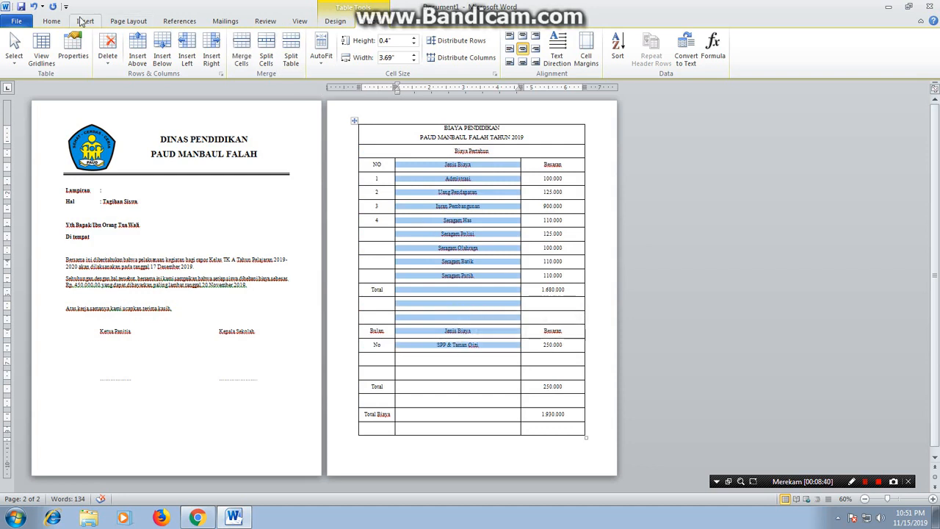
left_click(57, 22)
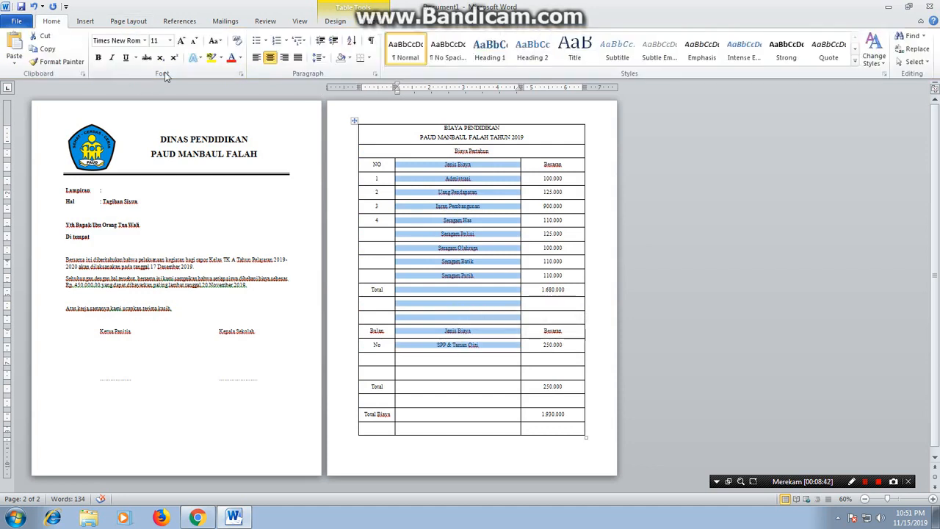
left_click(256, 57)
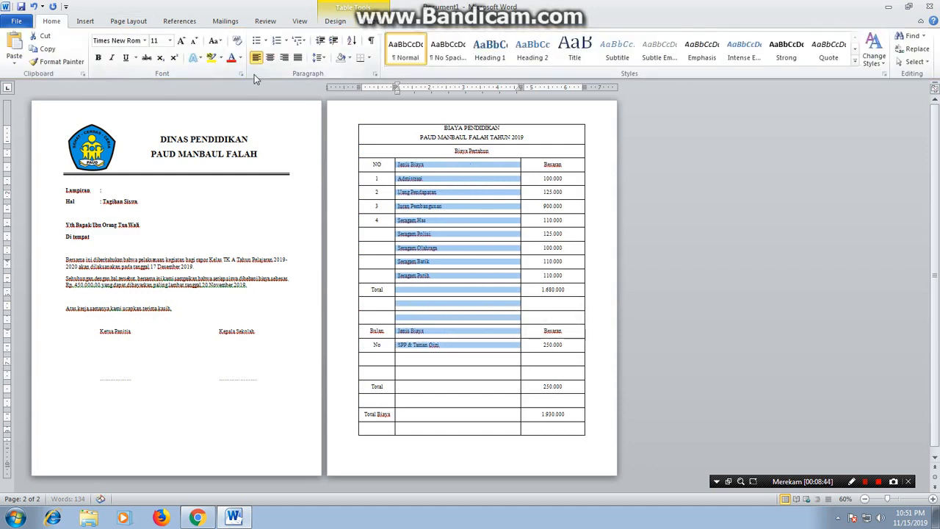
left_click(559, 344)
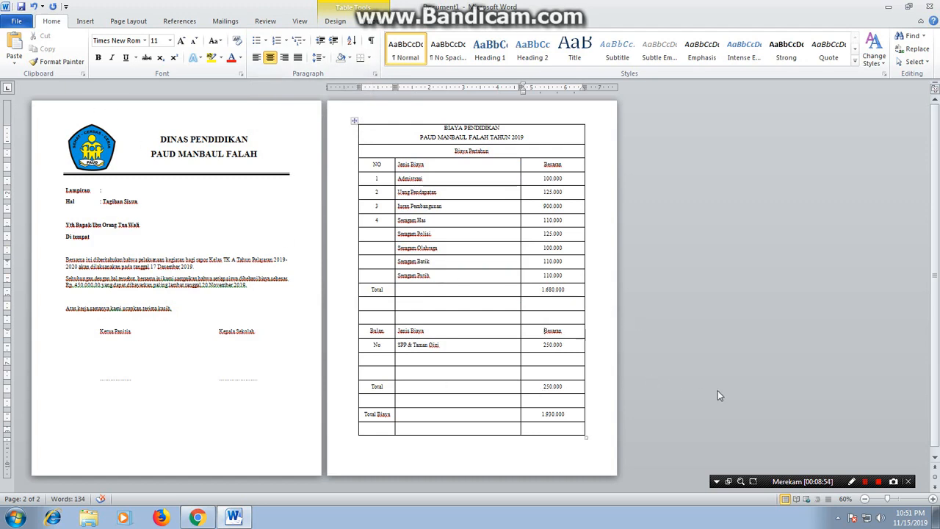
Start saving the document under a new name and choose the KUMPULAN TUGAS folder on Local Disk (D:) as its location
left_click(15, 20)
key("Escape")
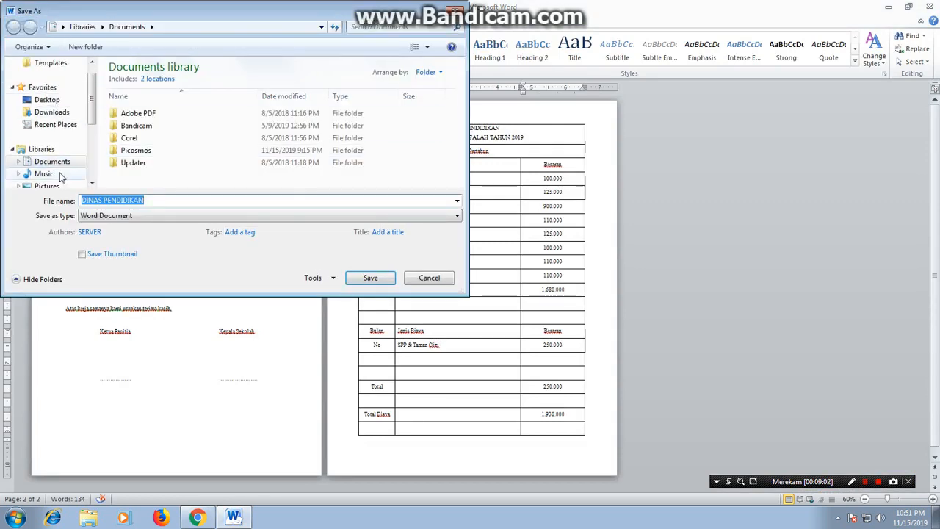
scroll(84, 121, "down", 3)
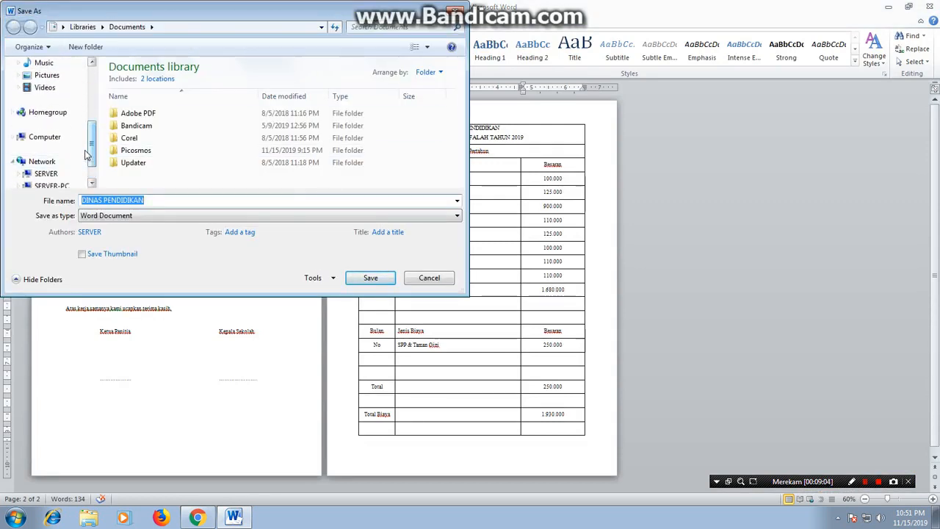
left_click(65, 137)
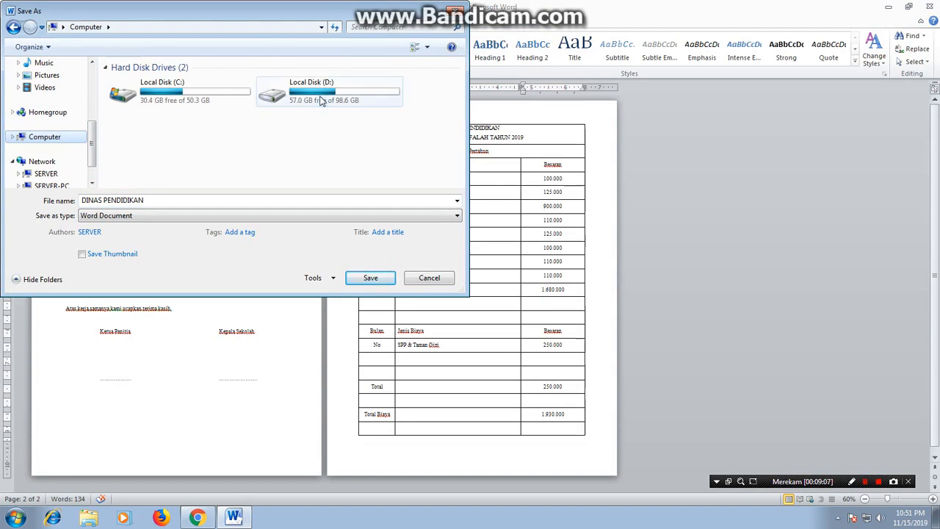
double_click(320, 100)
scroll(168, 128, "down", 10)
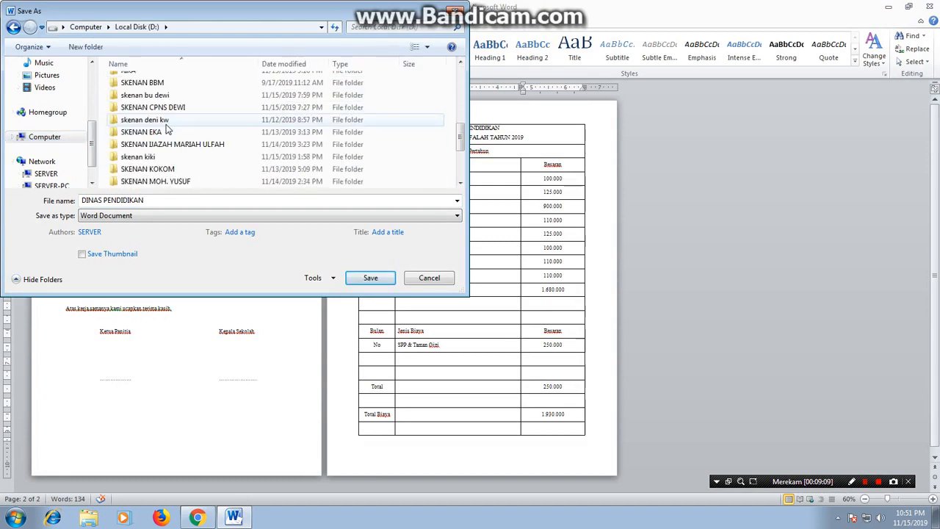
scroll(168, 129, "up", 4)
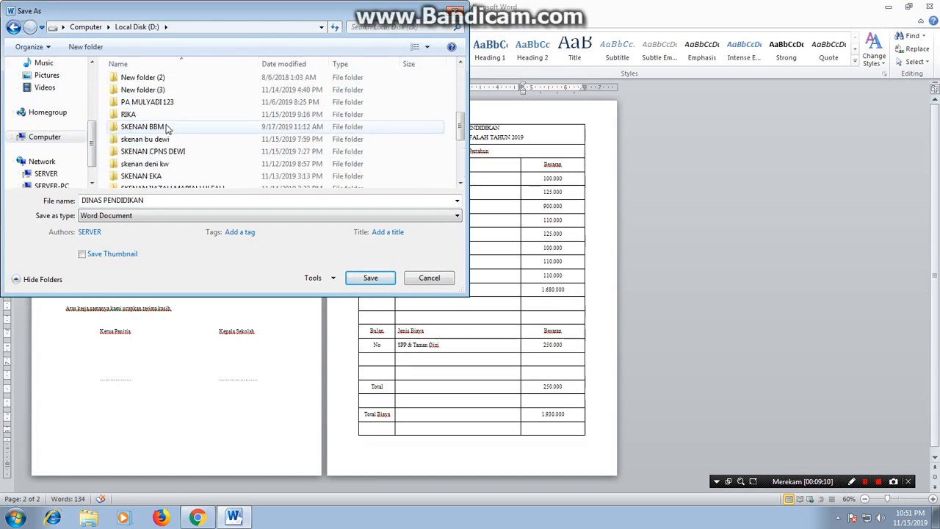
scroll(168, 129, "up", 5)
left_click(188, 176)
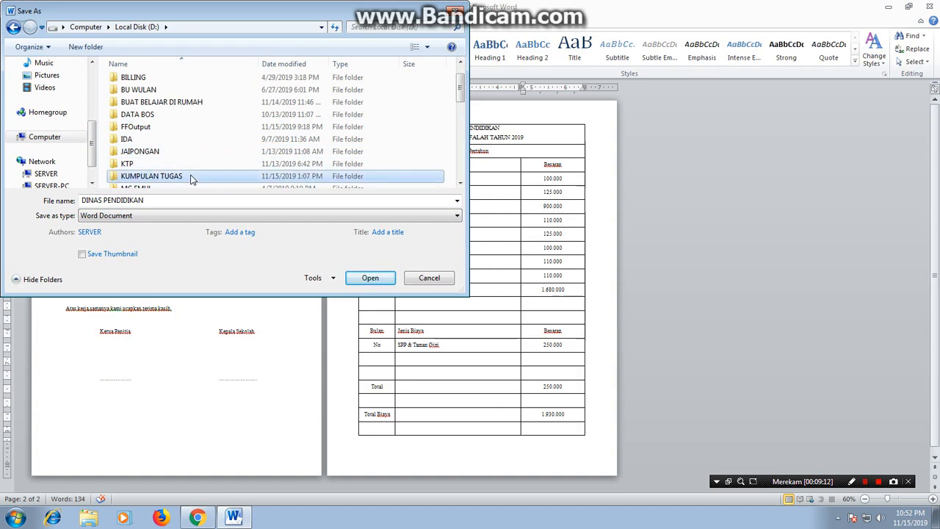
double_click(190, 178)
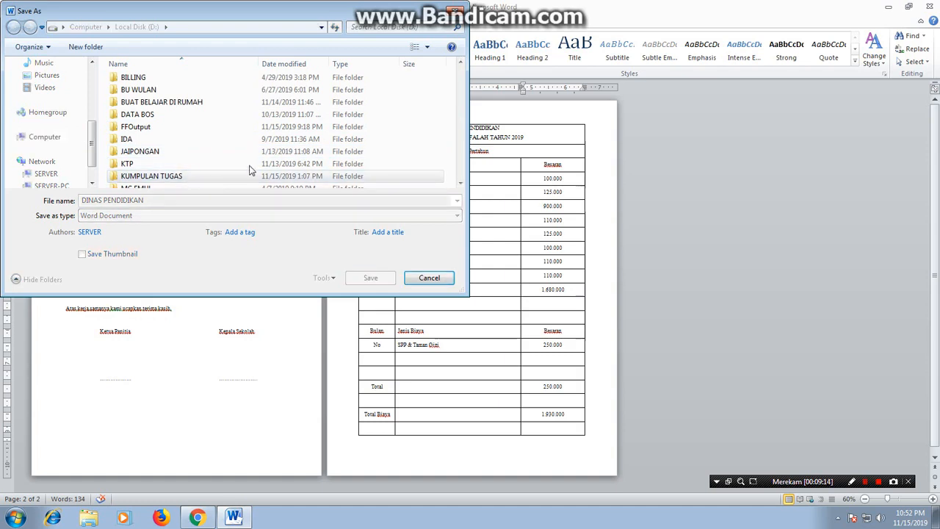
Name the file PAUD MANBAUL FALAH and save it as a Word document
left_click(182, 202)
type("pau")
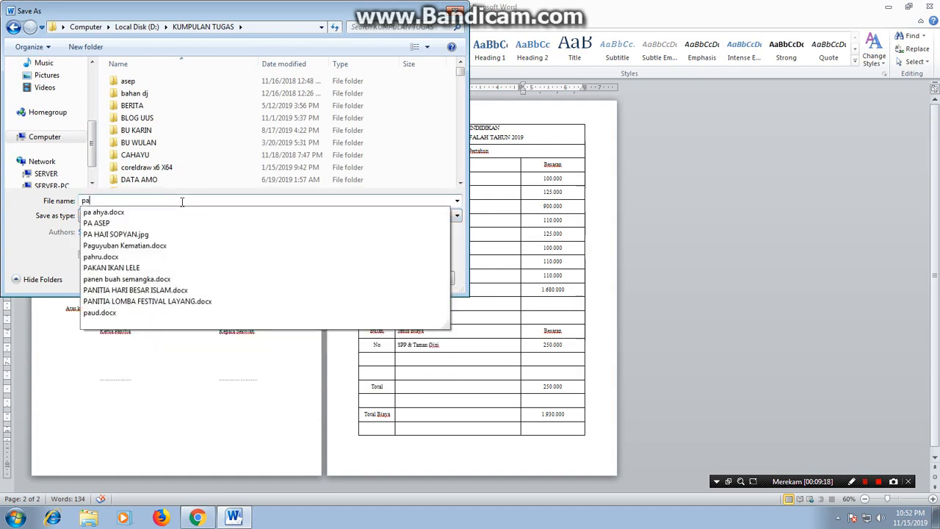
key("BackSpace")
key("BackSpace")
key("BackSpace")
type("PAU")
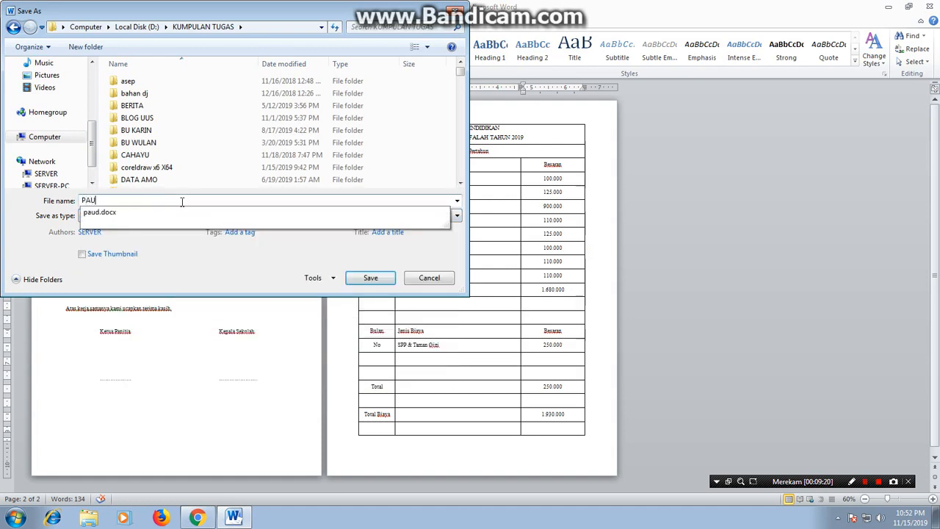
type("D MANBAUL FALAH")
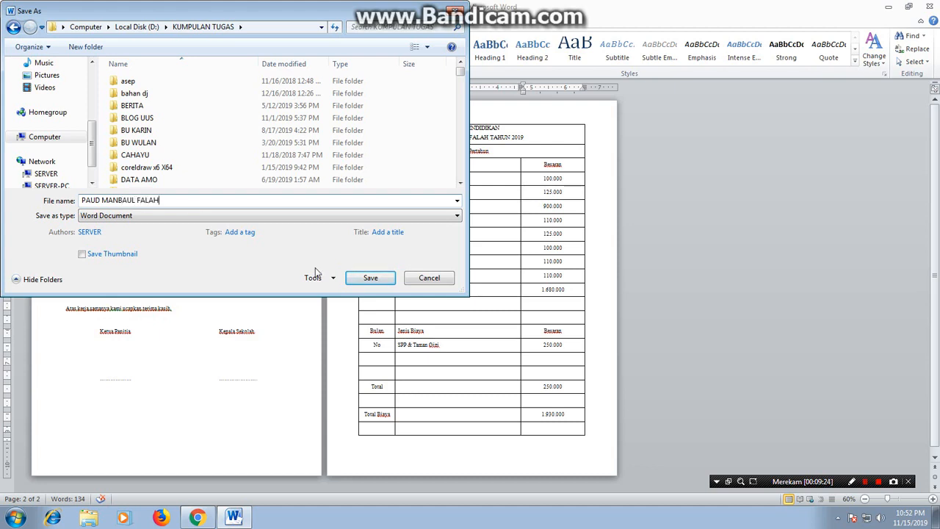
left_click(369, 278)
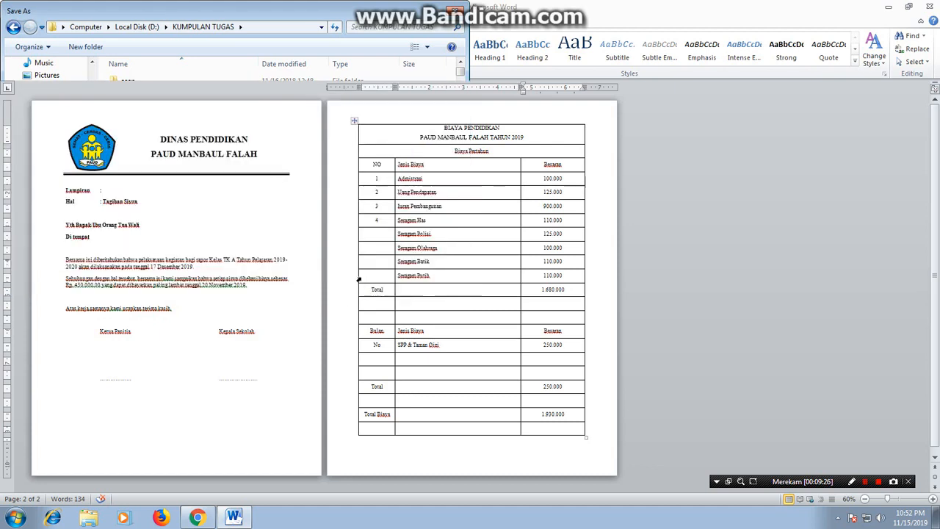